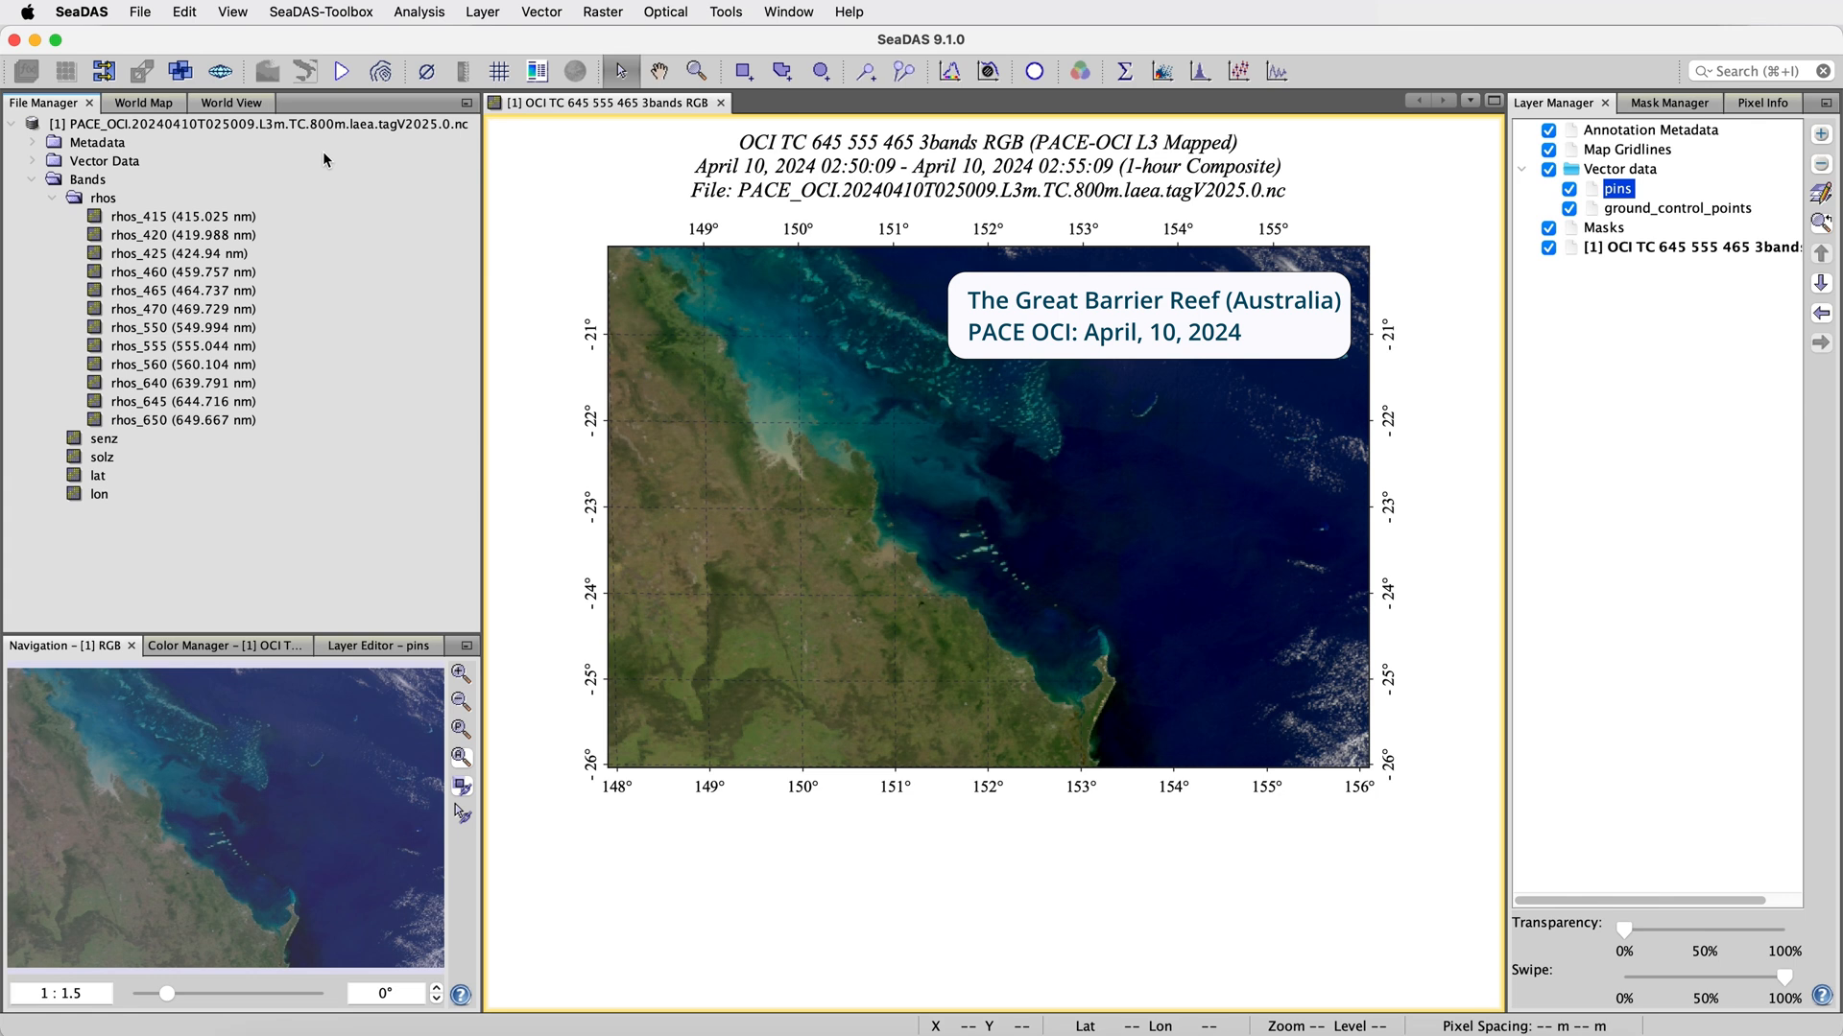
# Place four pins on the image: near 22.0°S 152.7°E, in the turquoise water west of it, near 23.5°S 152.6°E and near 23.4°S 153.7°E
pyautogui.click(323, 126)
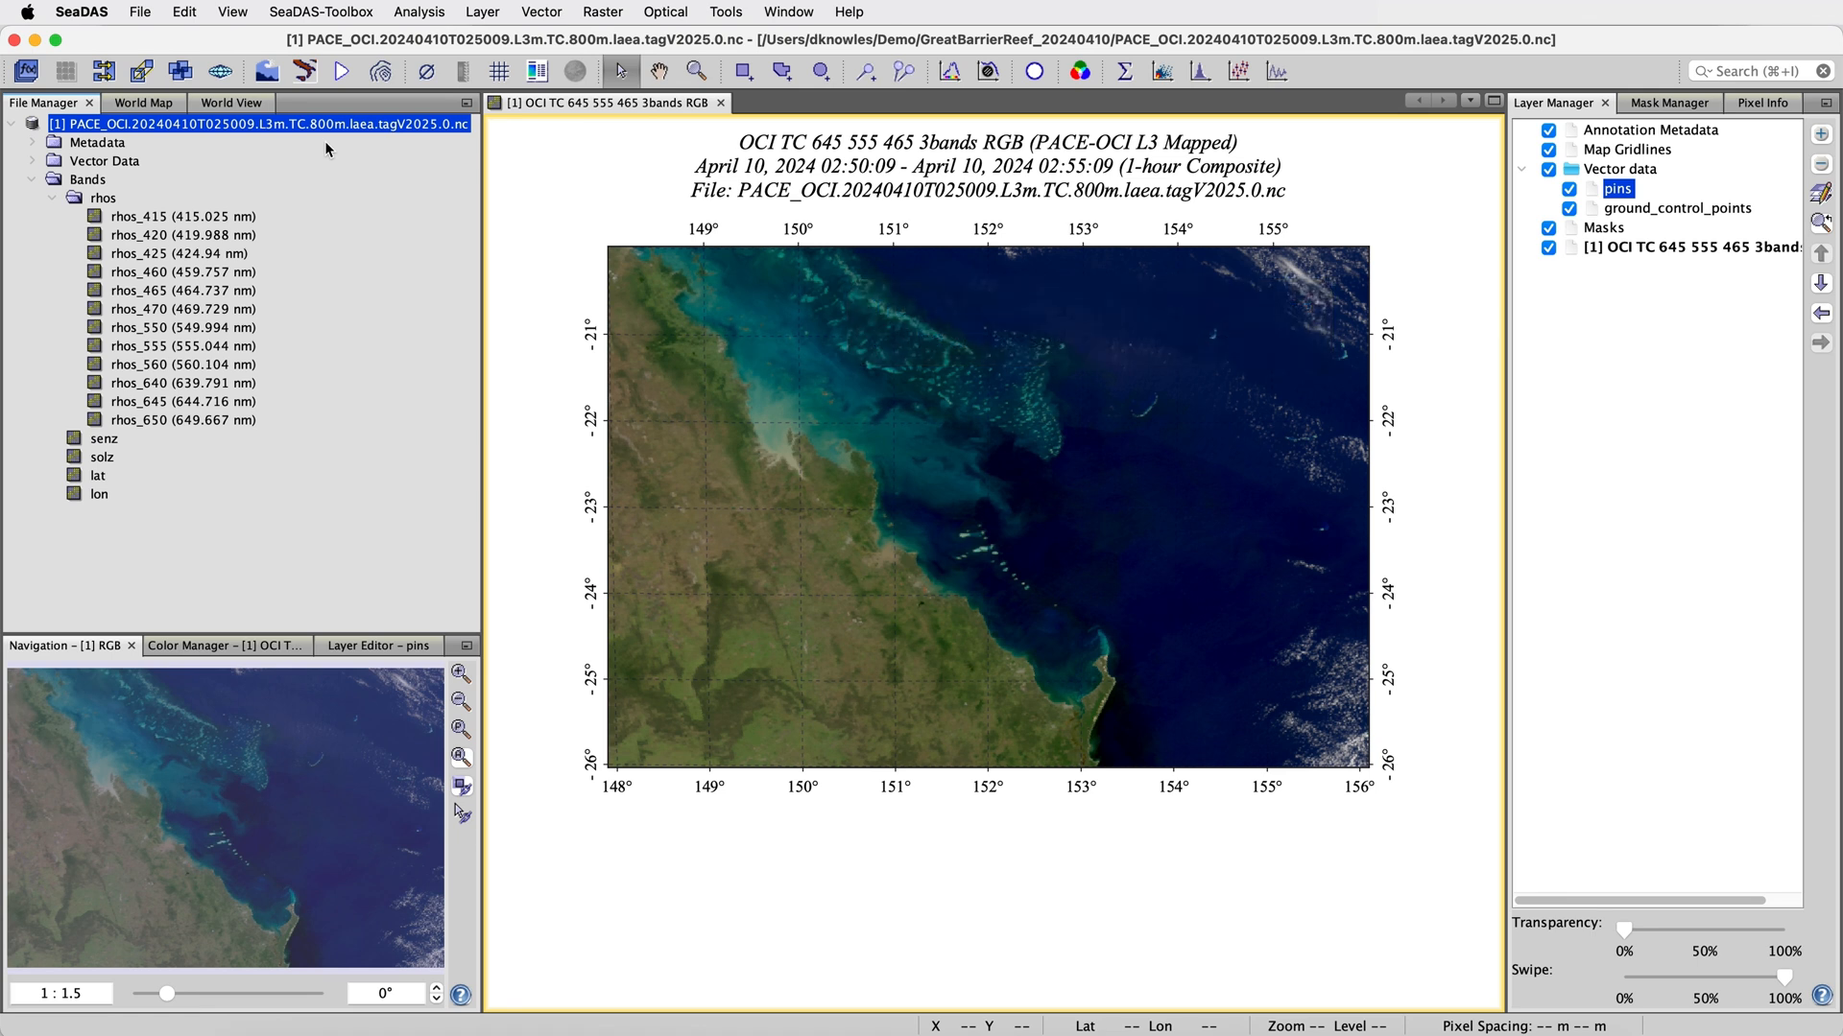
pyautogui.click(653, 147)
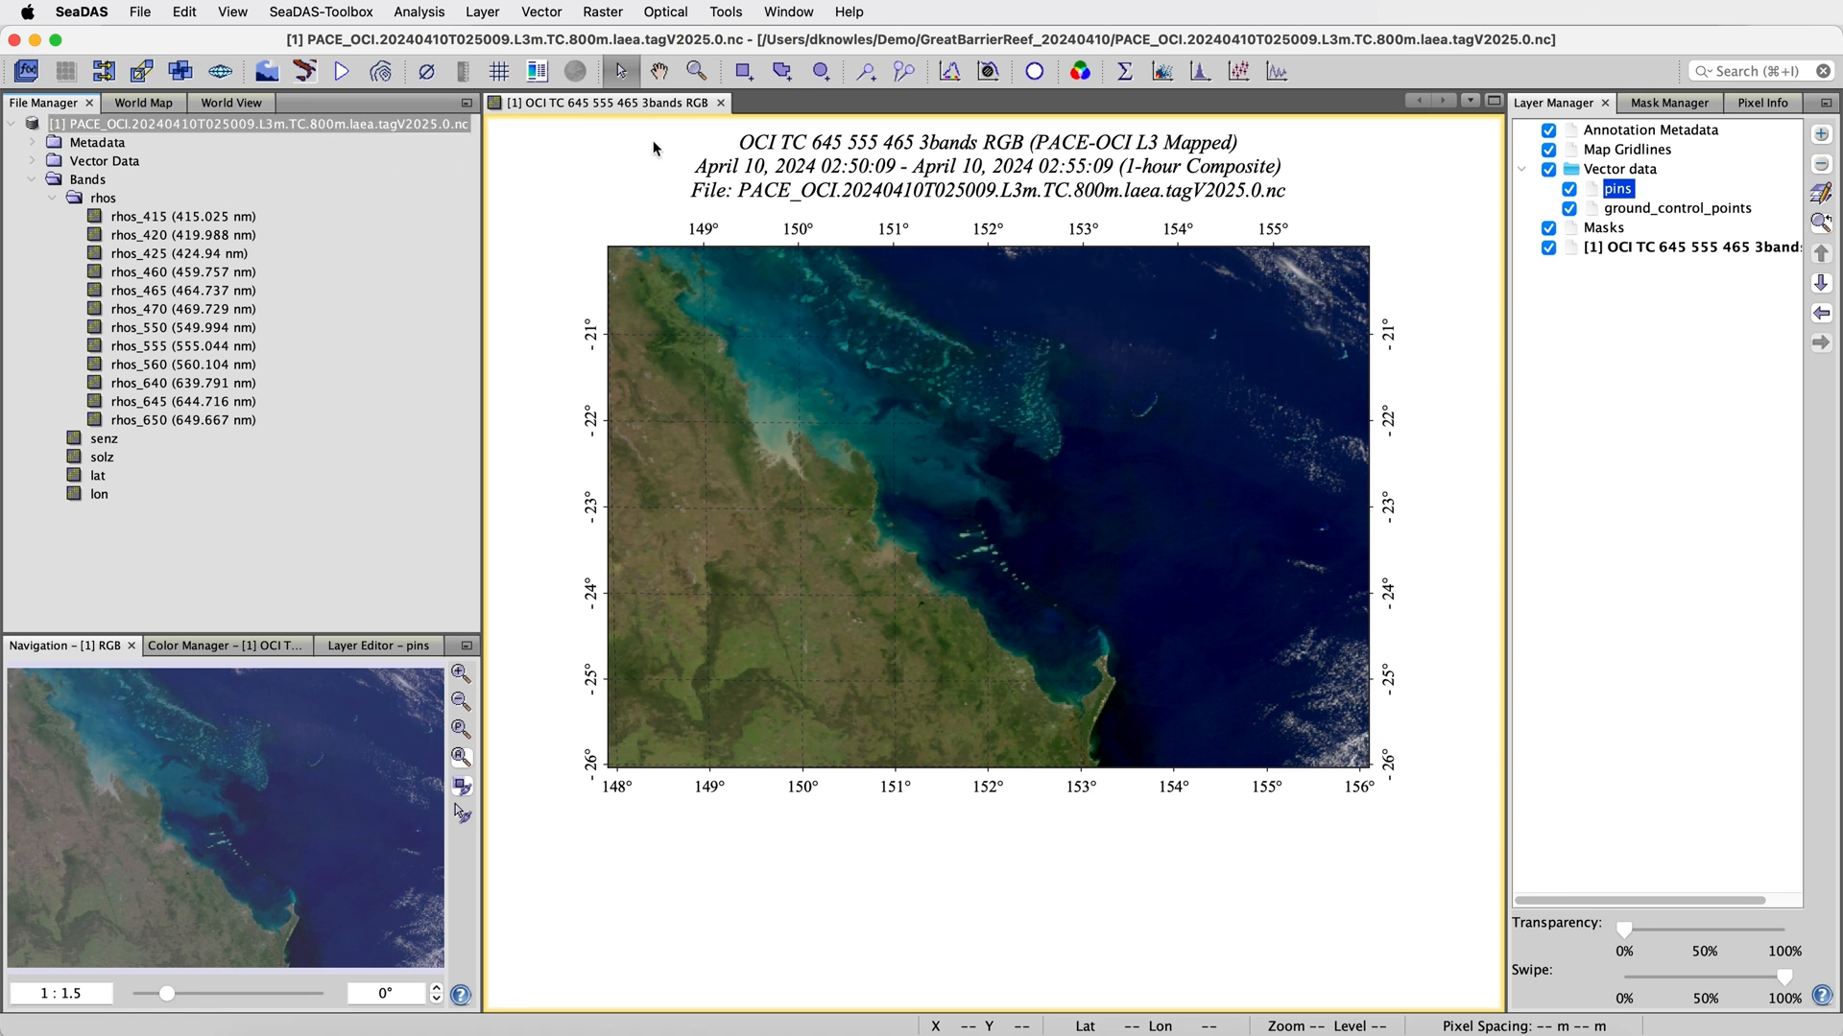
pyautogui.click(865, 71)
pyautogui.click(1050, 420)
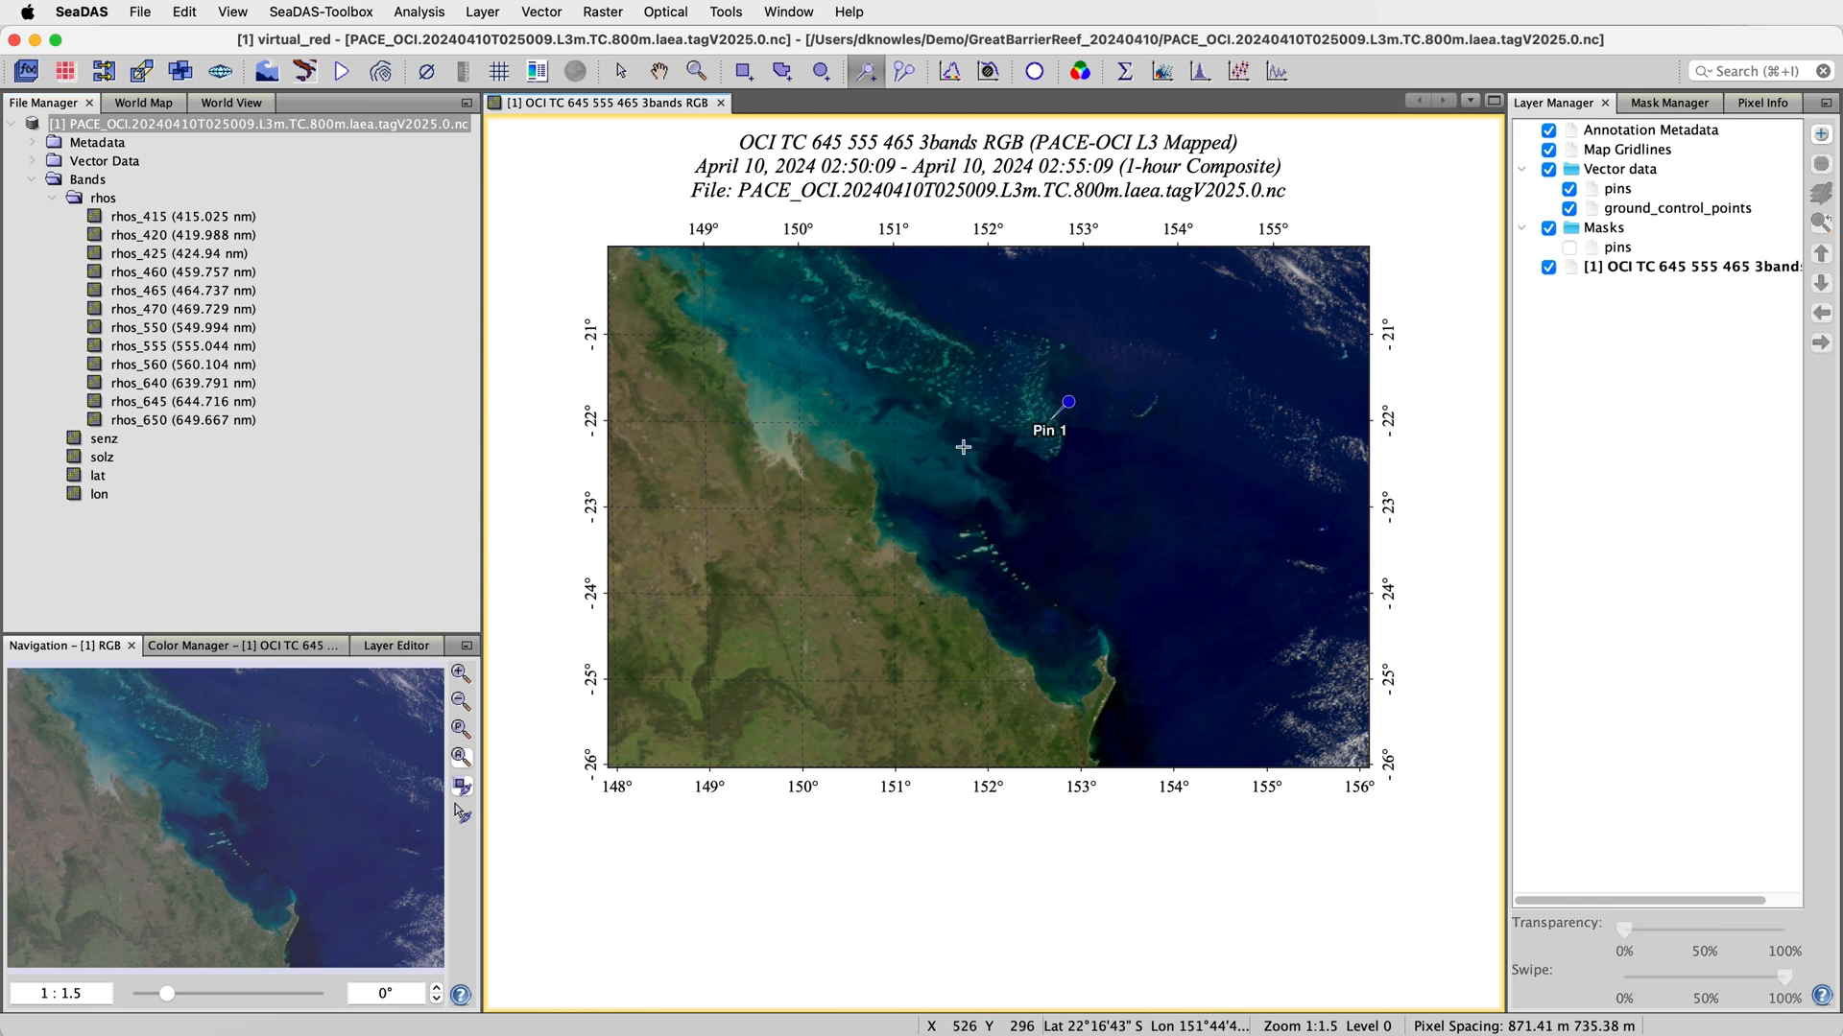
pyautogui.click(921, 460)
pyautogui.click(1047, 553)
pyautogui.click(1145, 546)
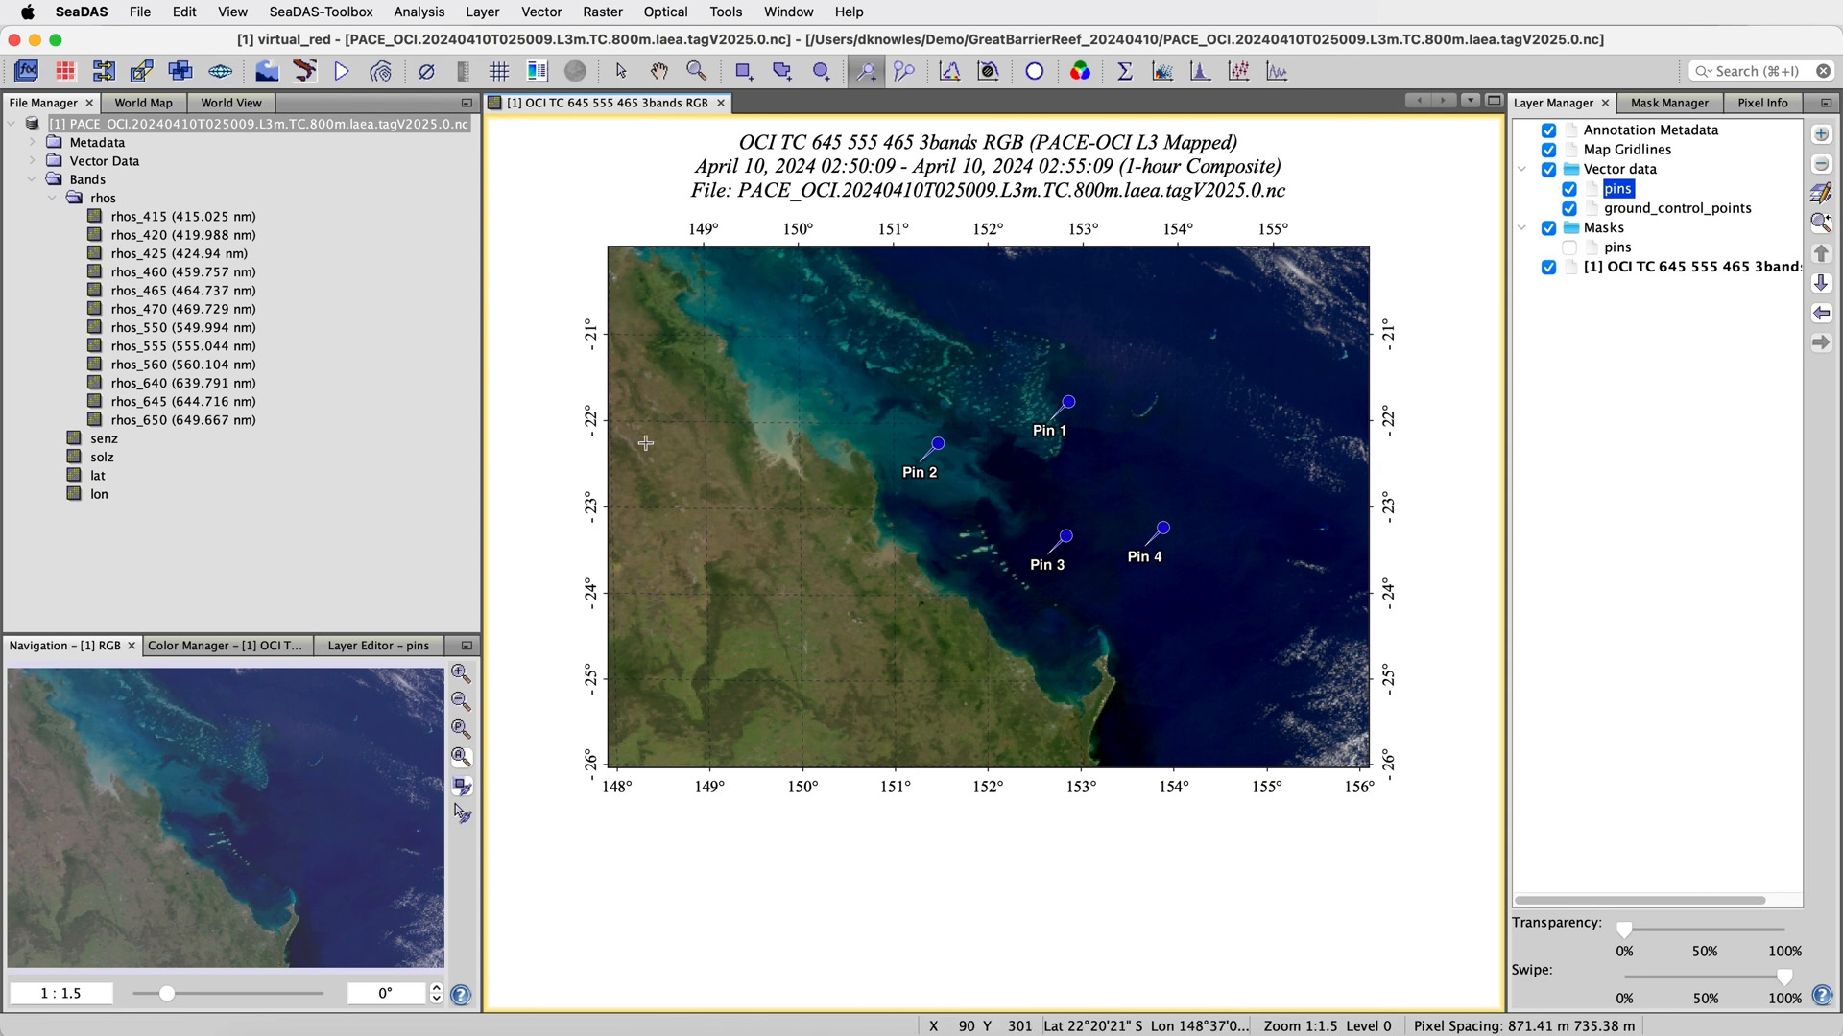
pyautogui.click(245, 17)
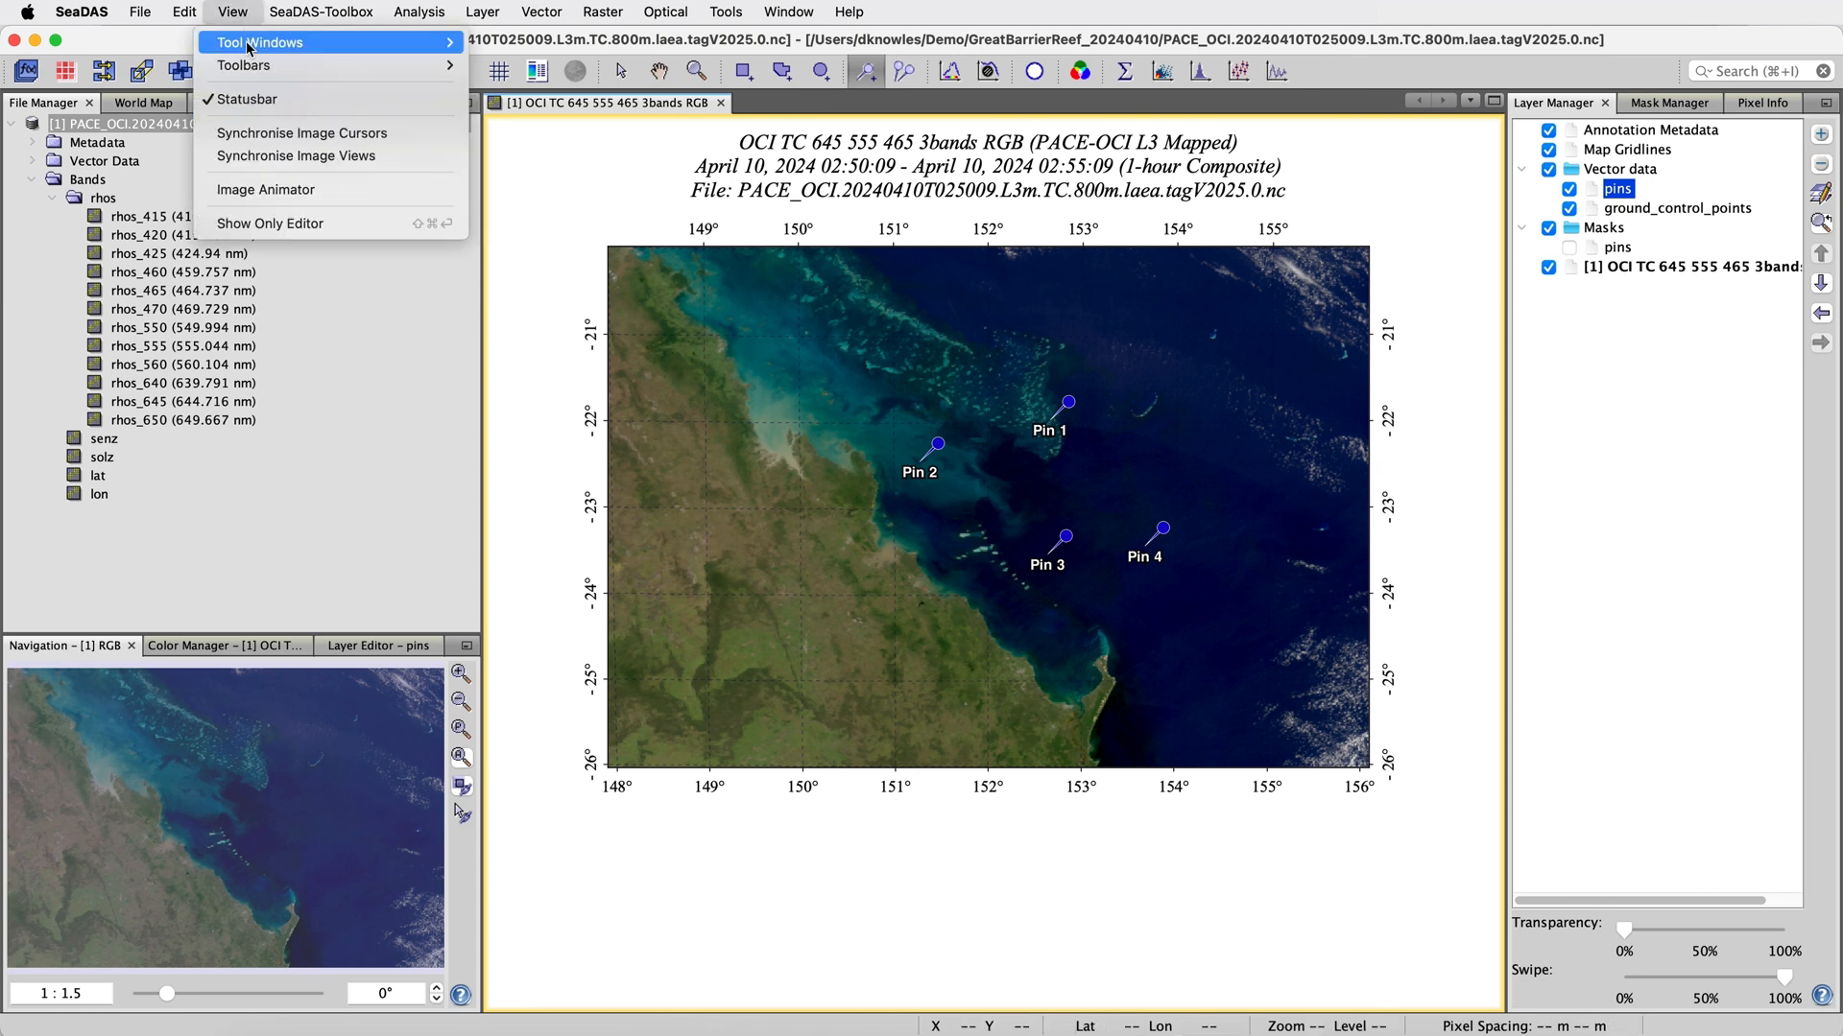
pyautogui.moveTo(290, 66)
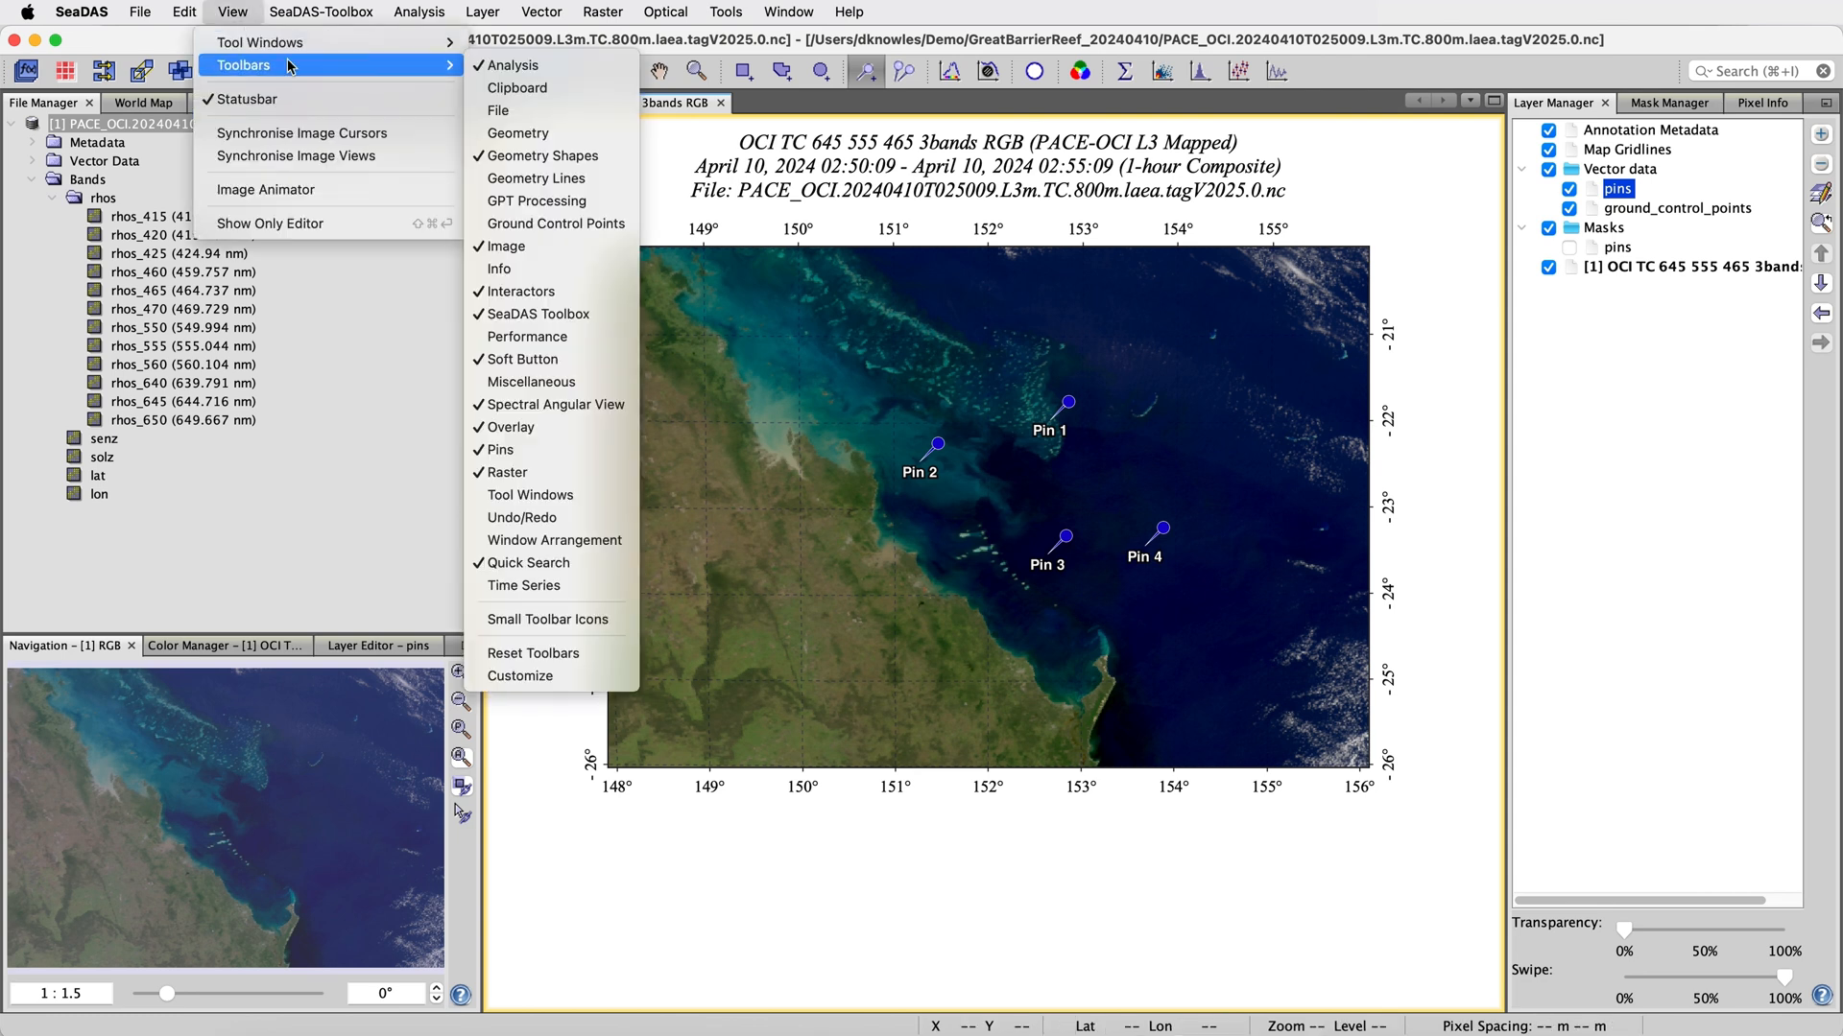
pyautogui.click(542, 451)
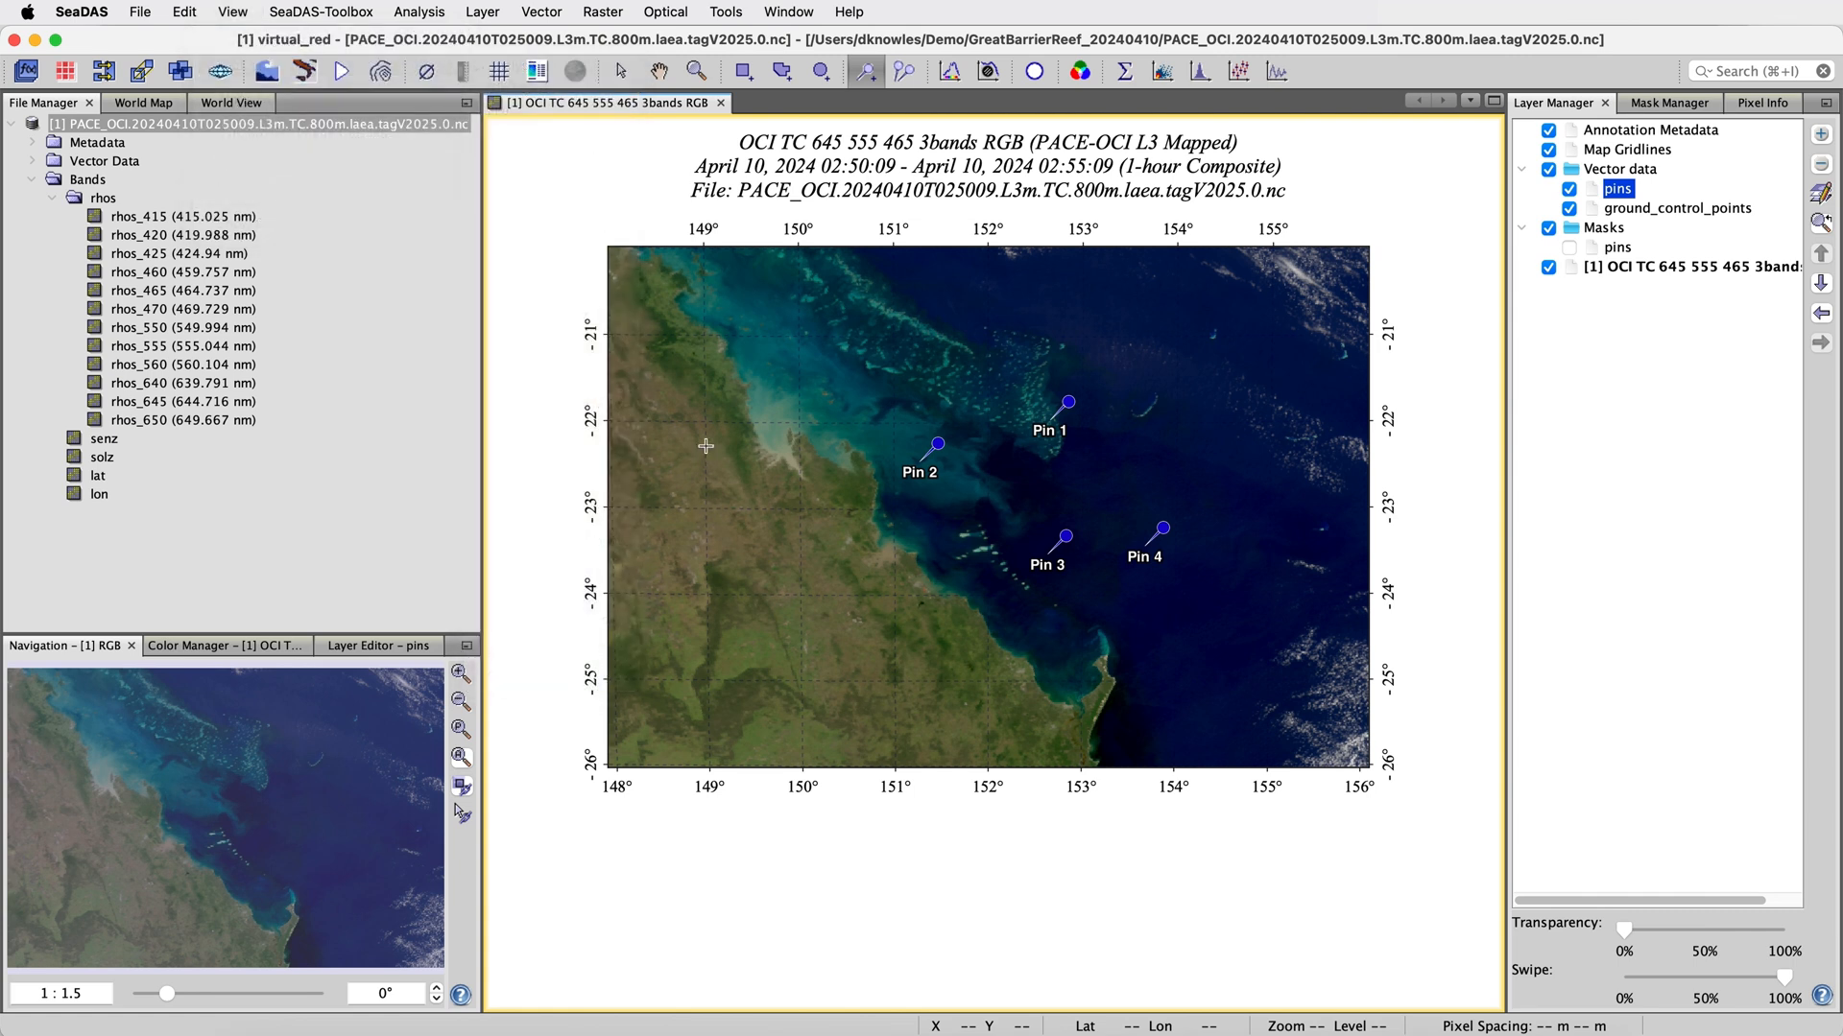
# Move Pin 2 northwest to about latitude -21.86, longitude 150.49 on the image
pyautogui.click(623, 74)
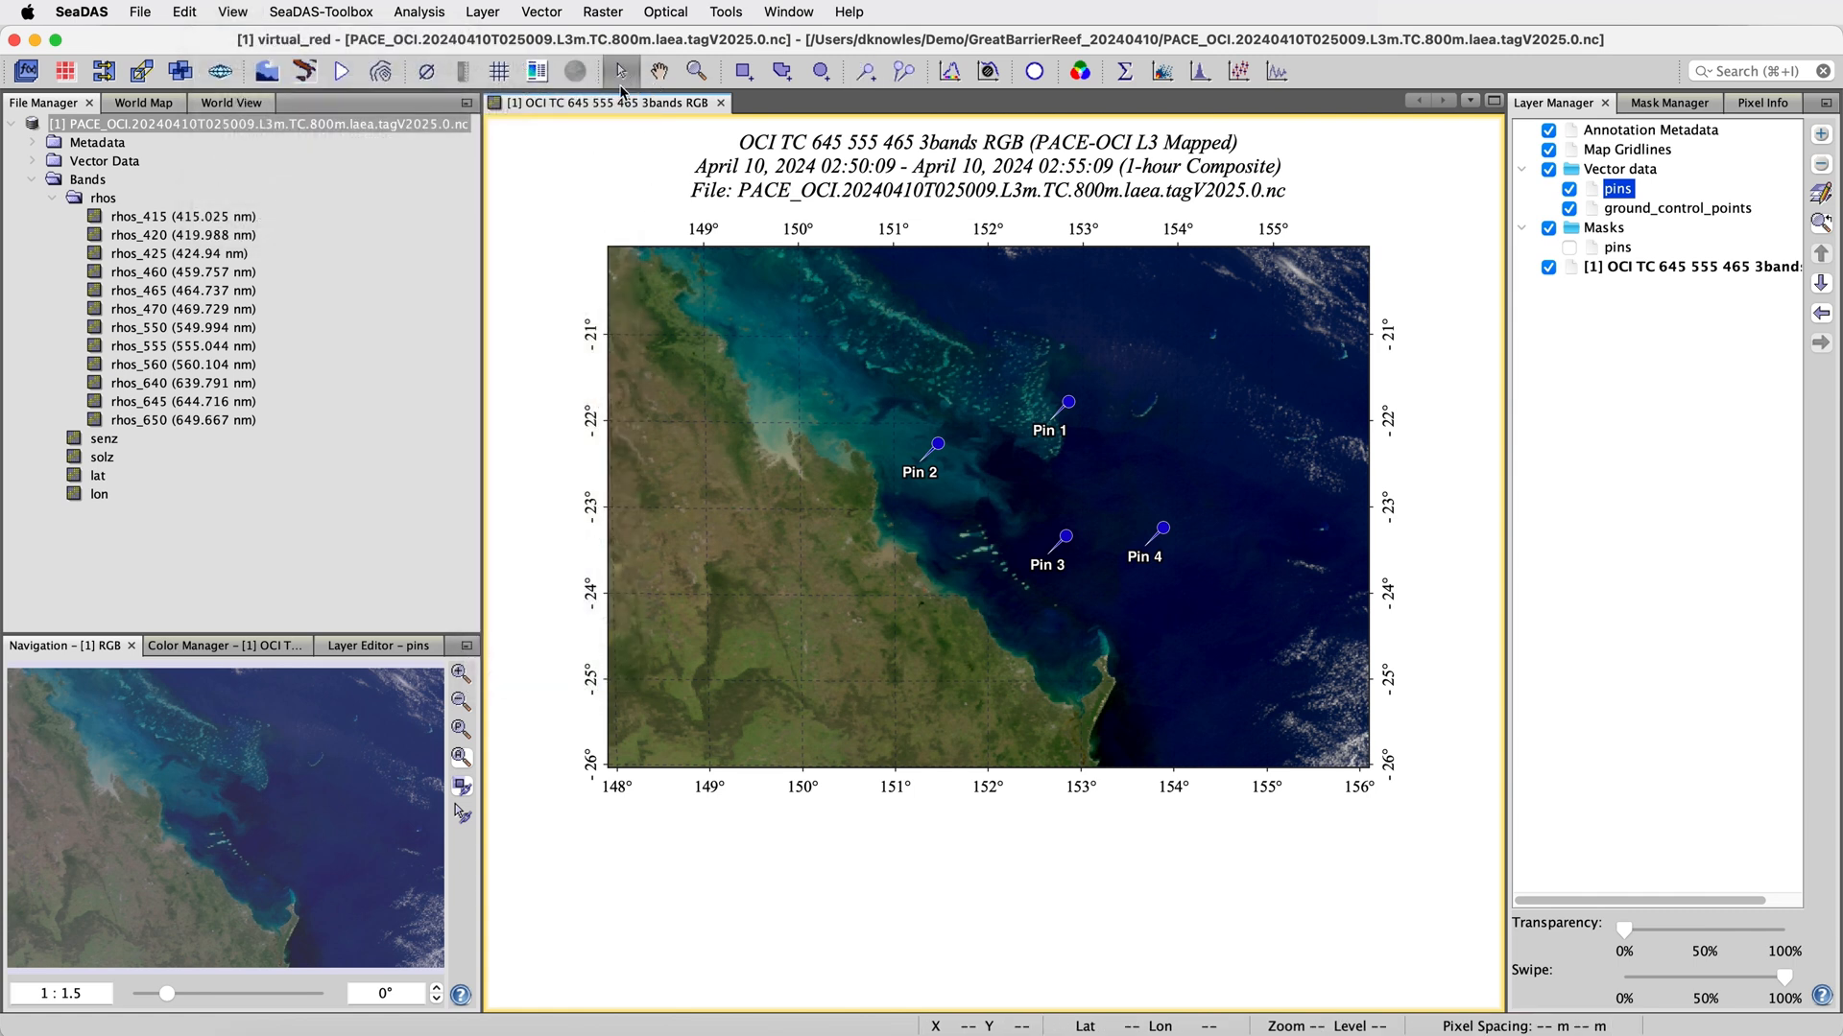
pyautogui.click(936, 449)
pyautogui.moveTo(936, 449); pyautogui.dragTo(865, 403)
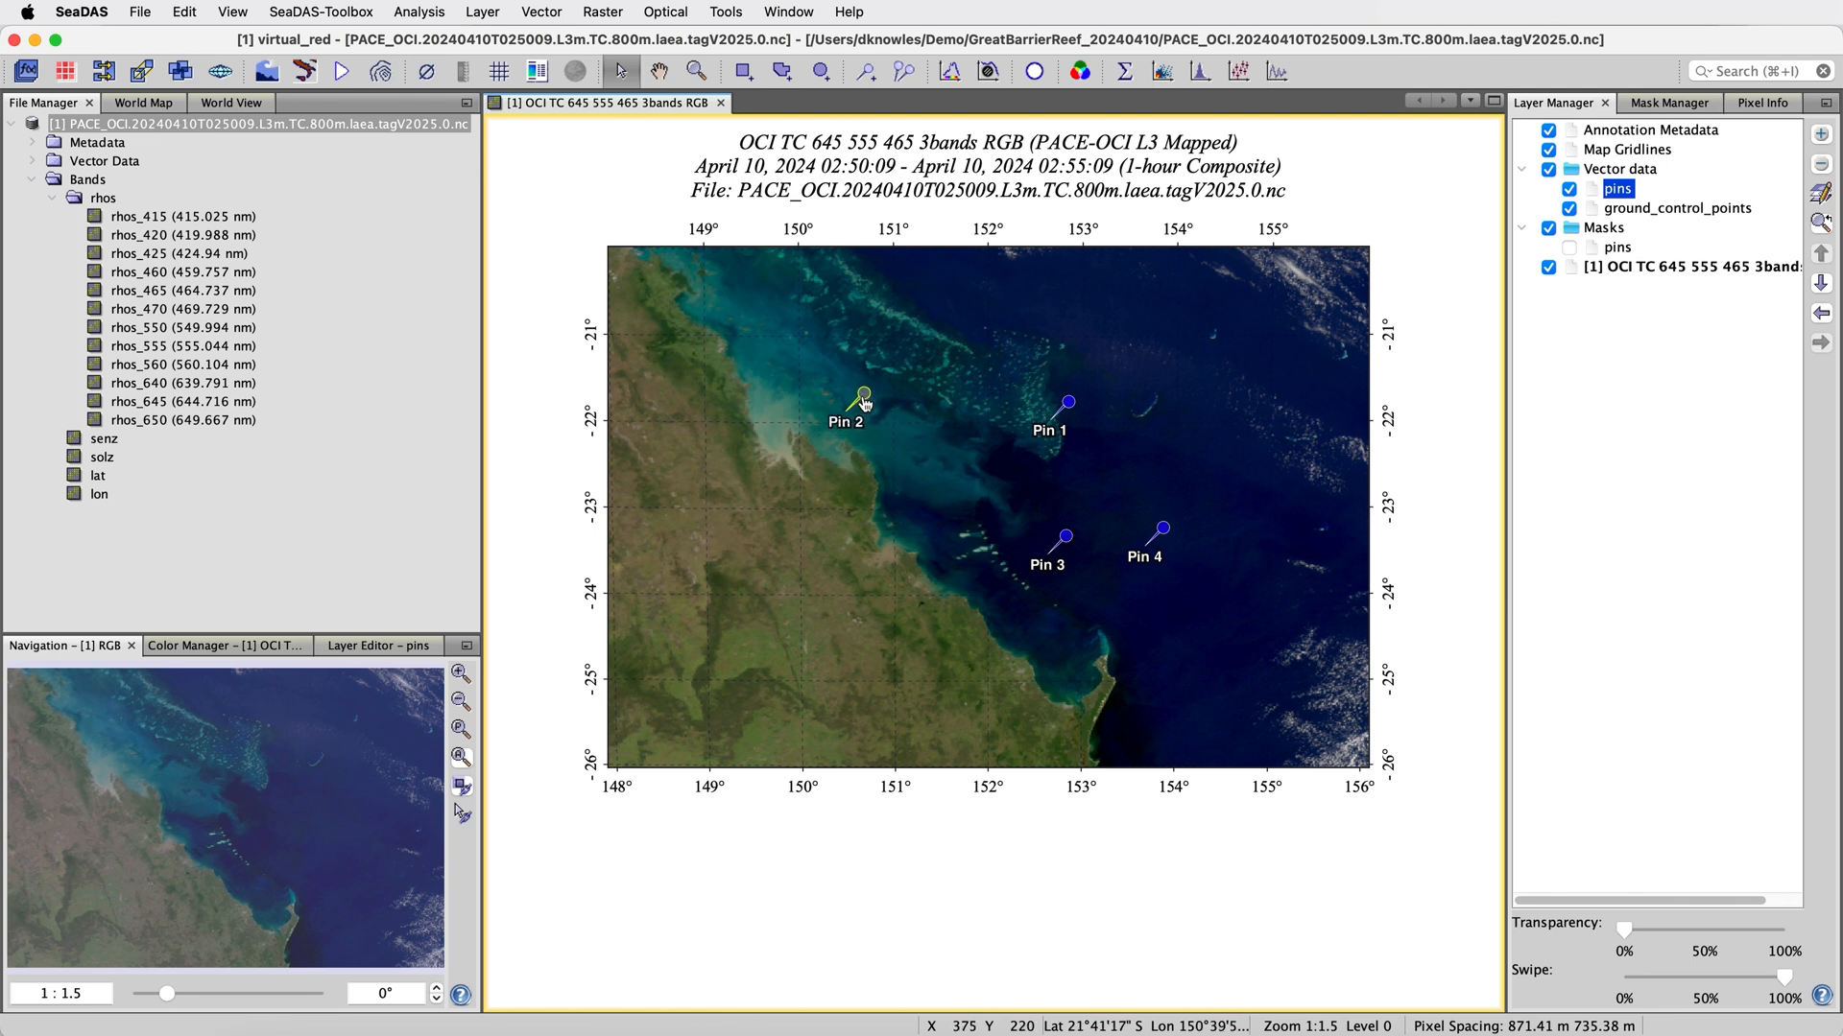
# Open the Pin Manager and set the longitude of Pin 1 to 151
pyautogui.click(907, 79)
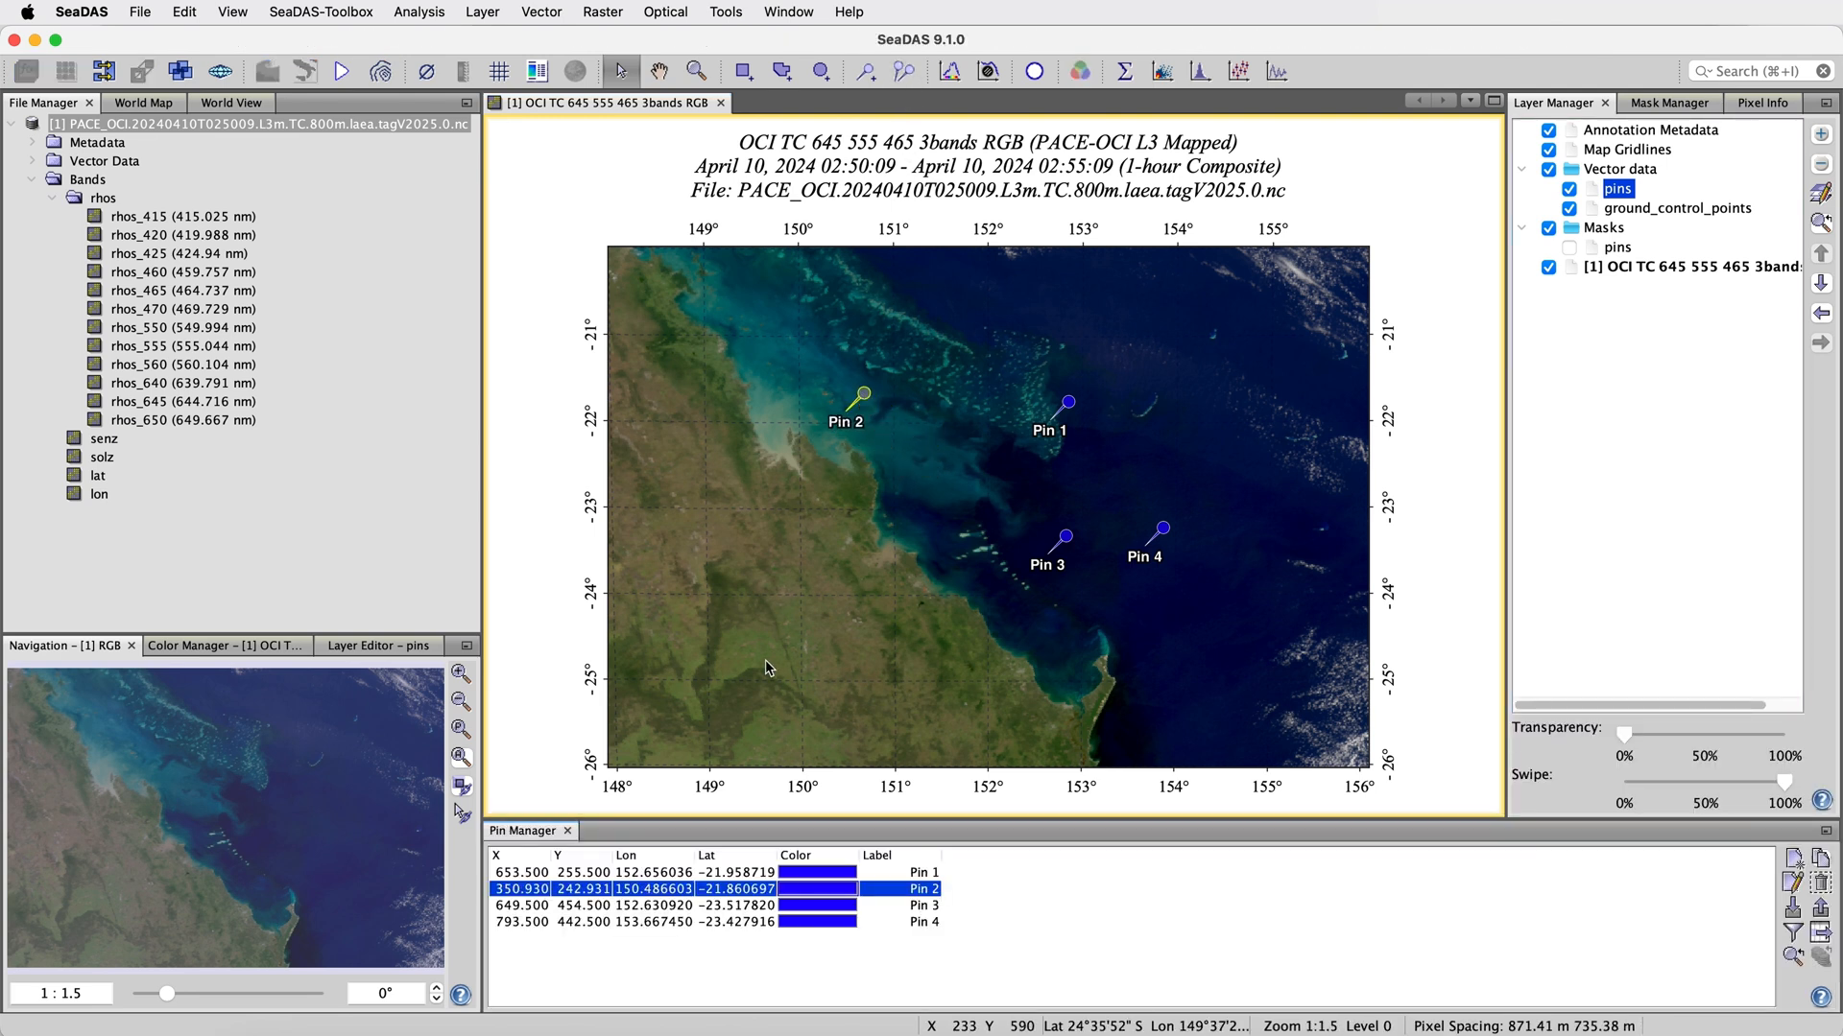
pyautogui.click(767, 872)
pyautogui.doubleClick(670, 871)
pyautogui.doubleClick(670, 872)
pyautogui.write('1')
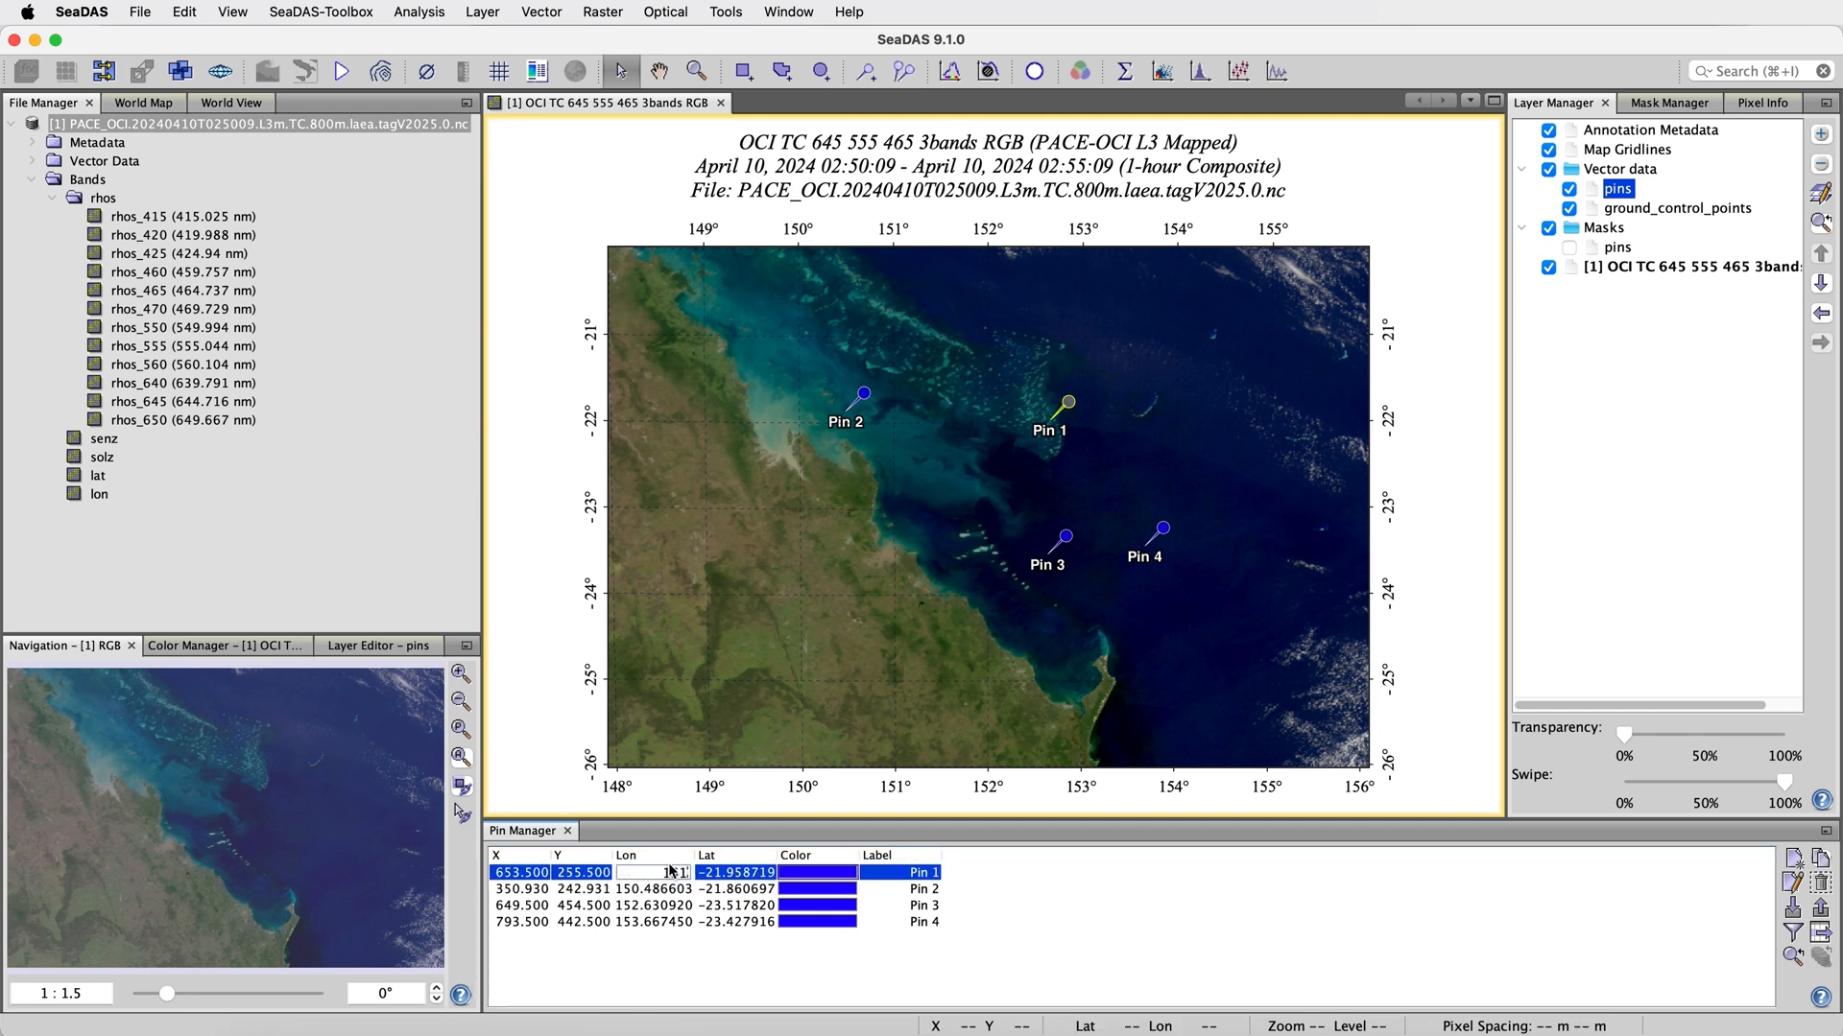
pyautogui.write('51')
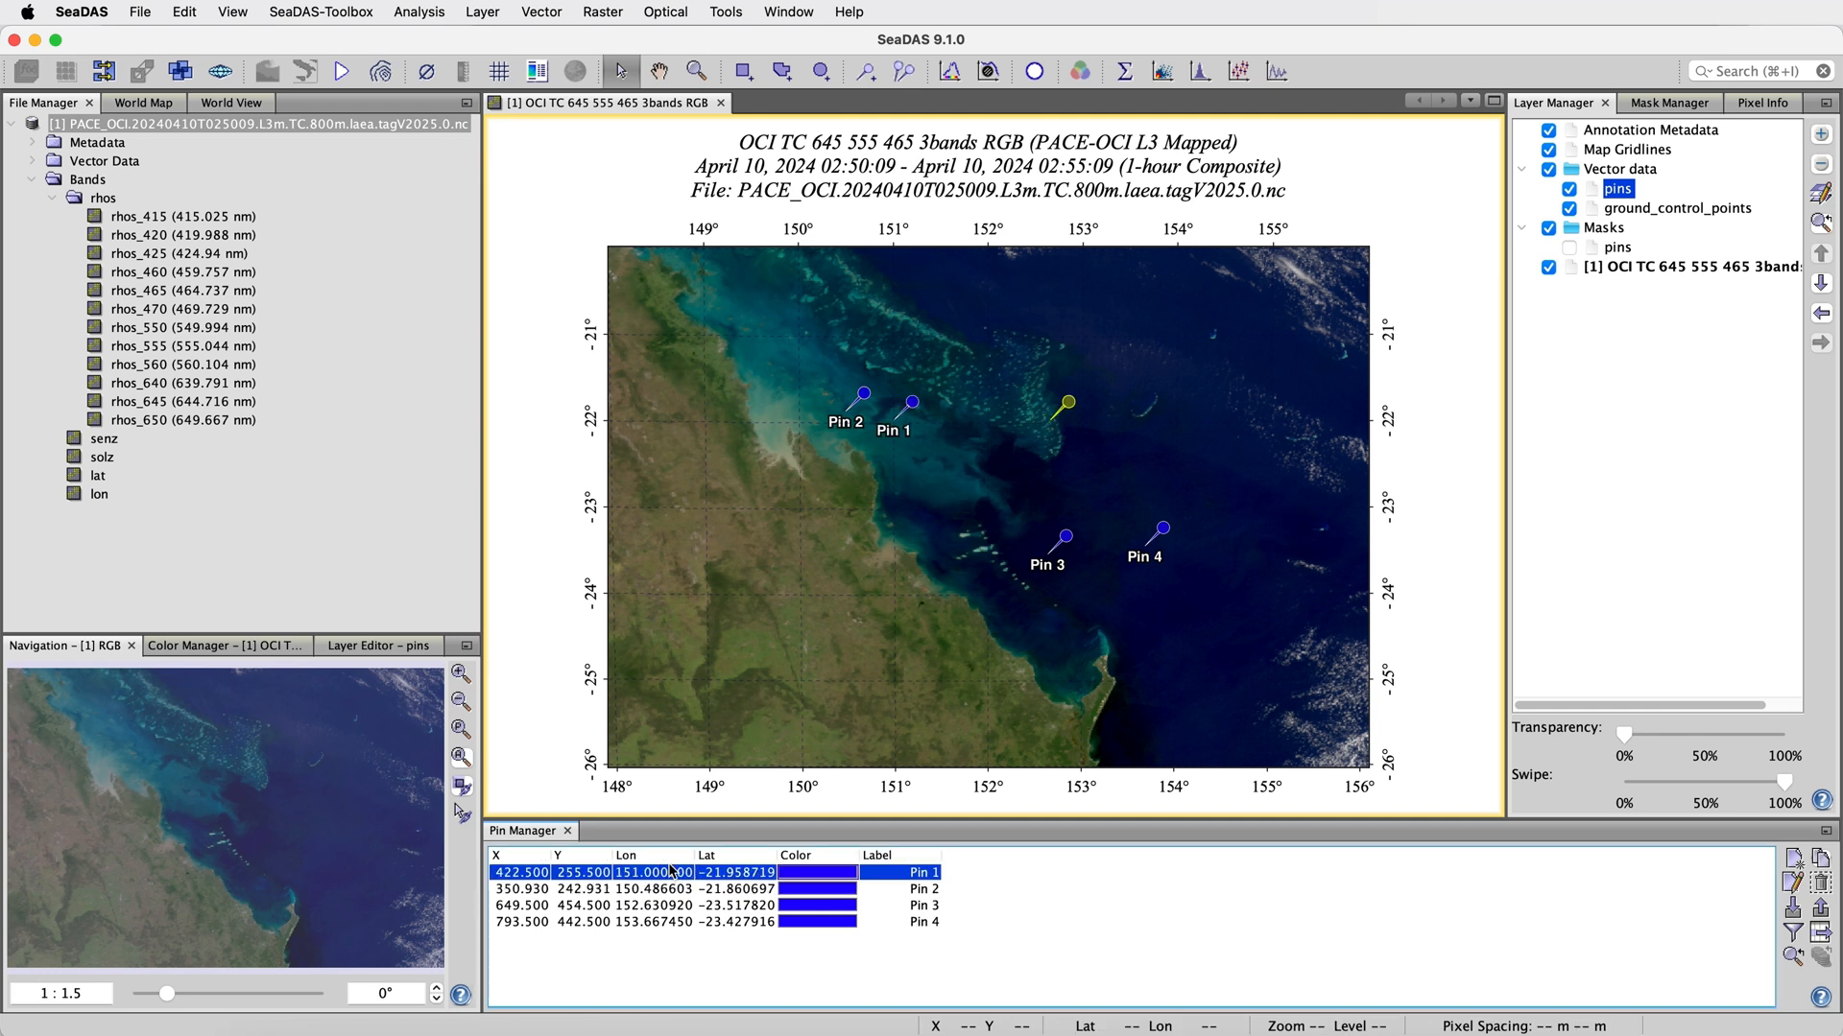
pyautogui.click(902, 384)
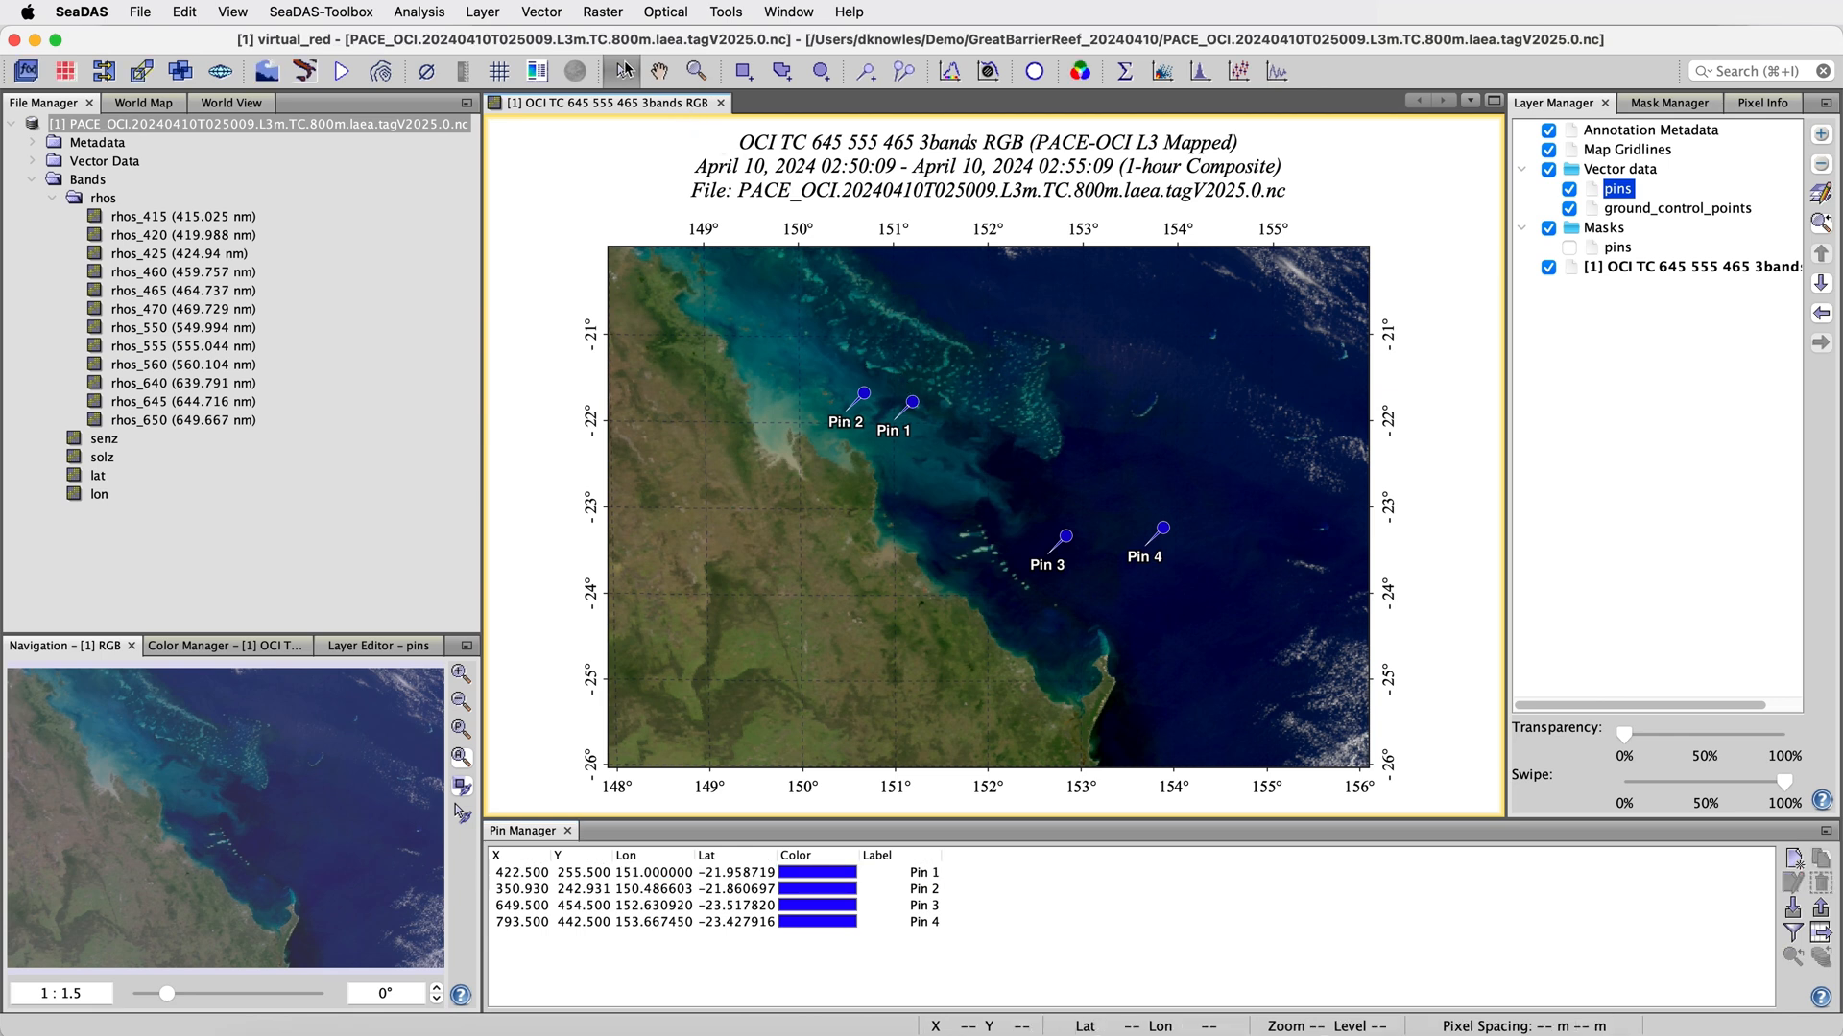
# Delete Pin 2 and Pin 1 from the image, leaving only Pin 3 and Pin 4
pyautogui.click(864, 397)
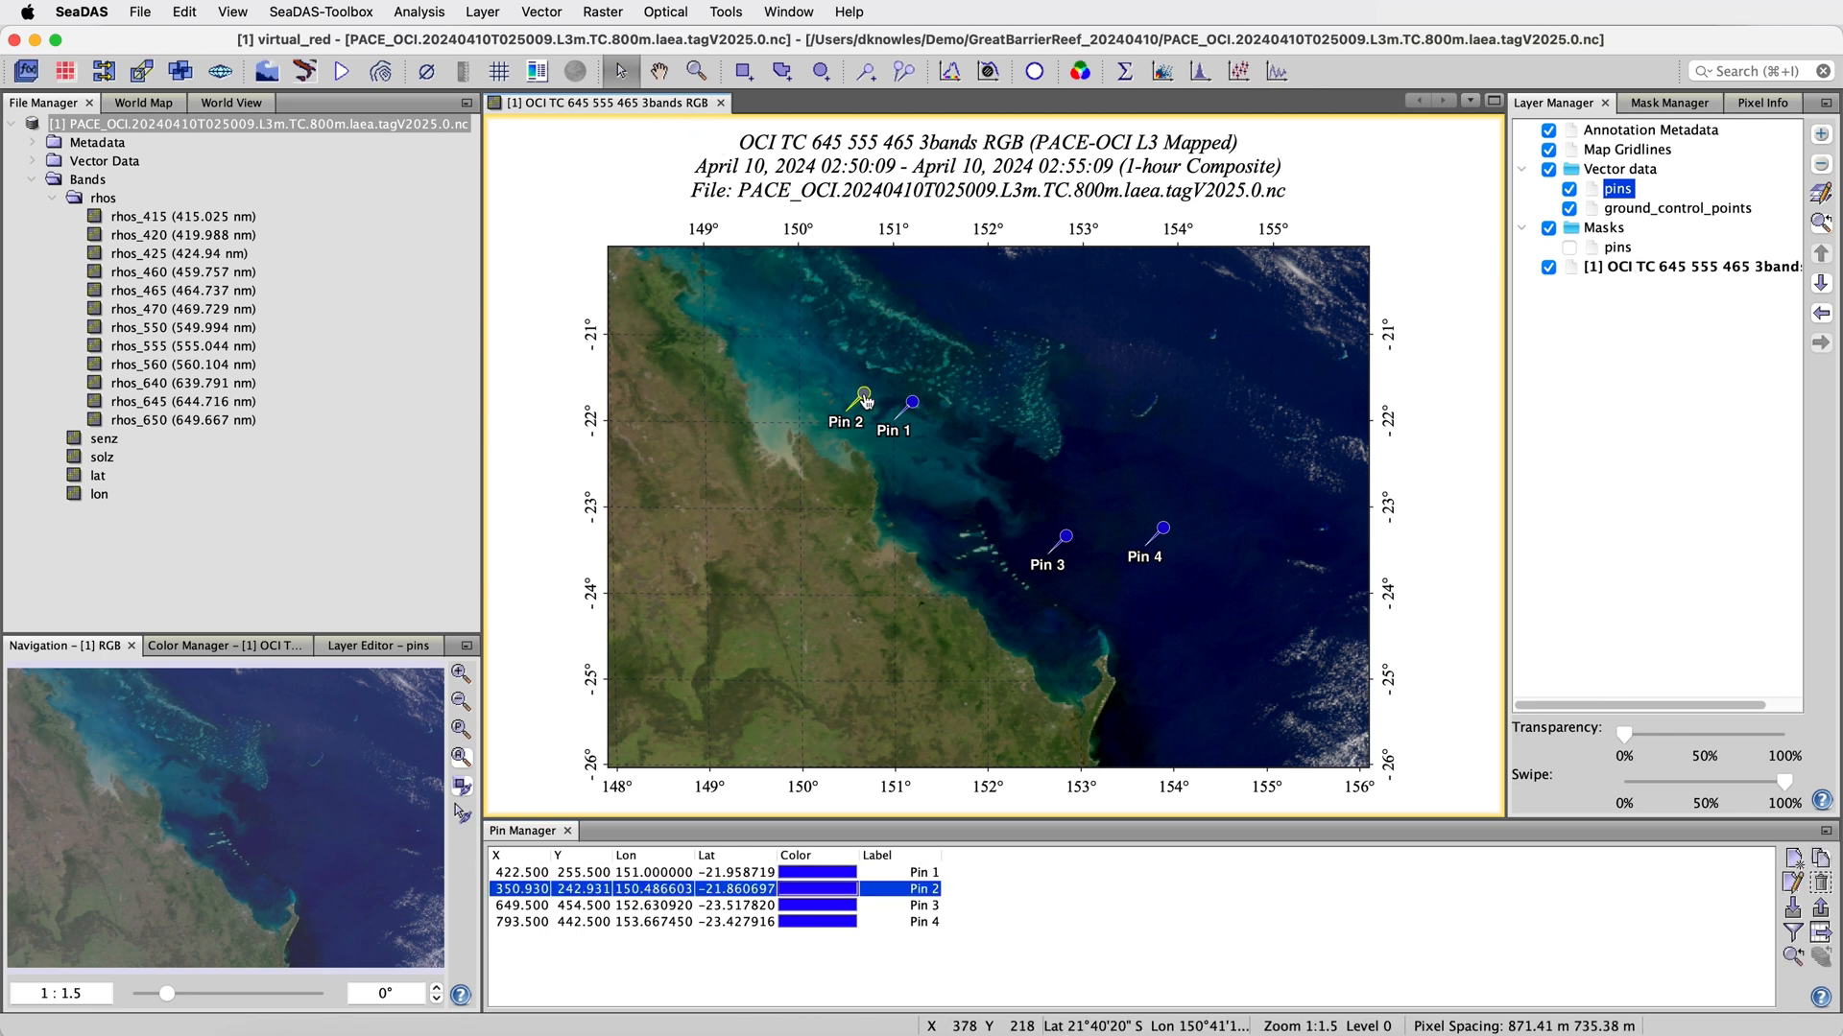
pyautogui.click(193, 15)
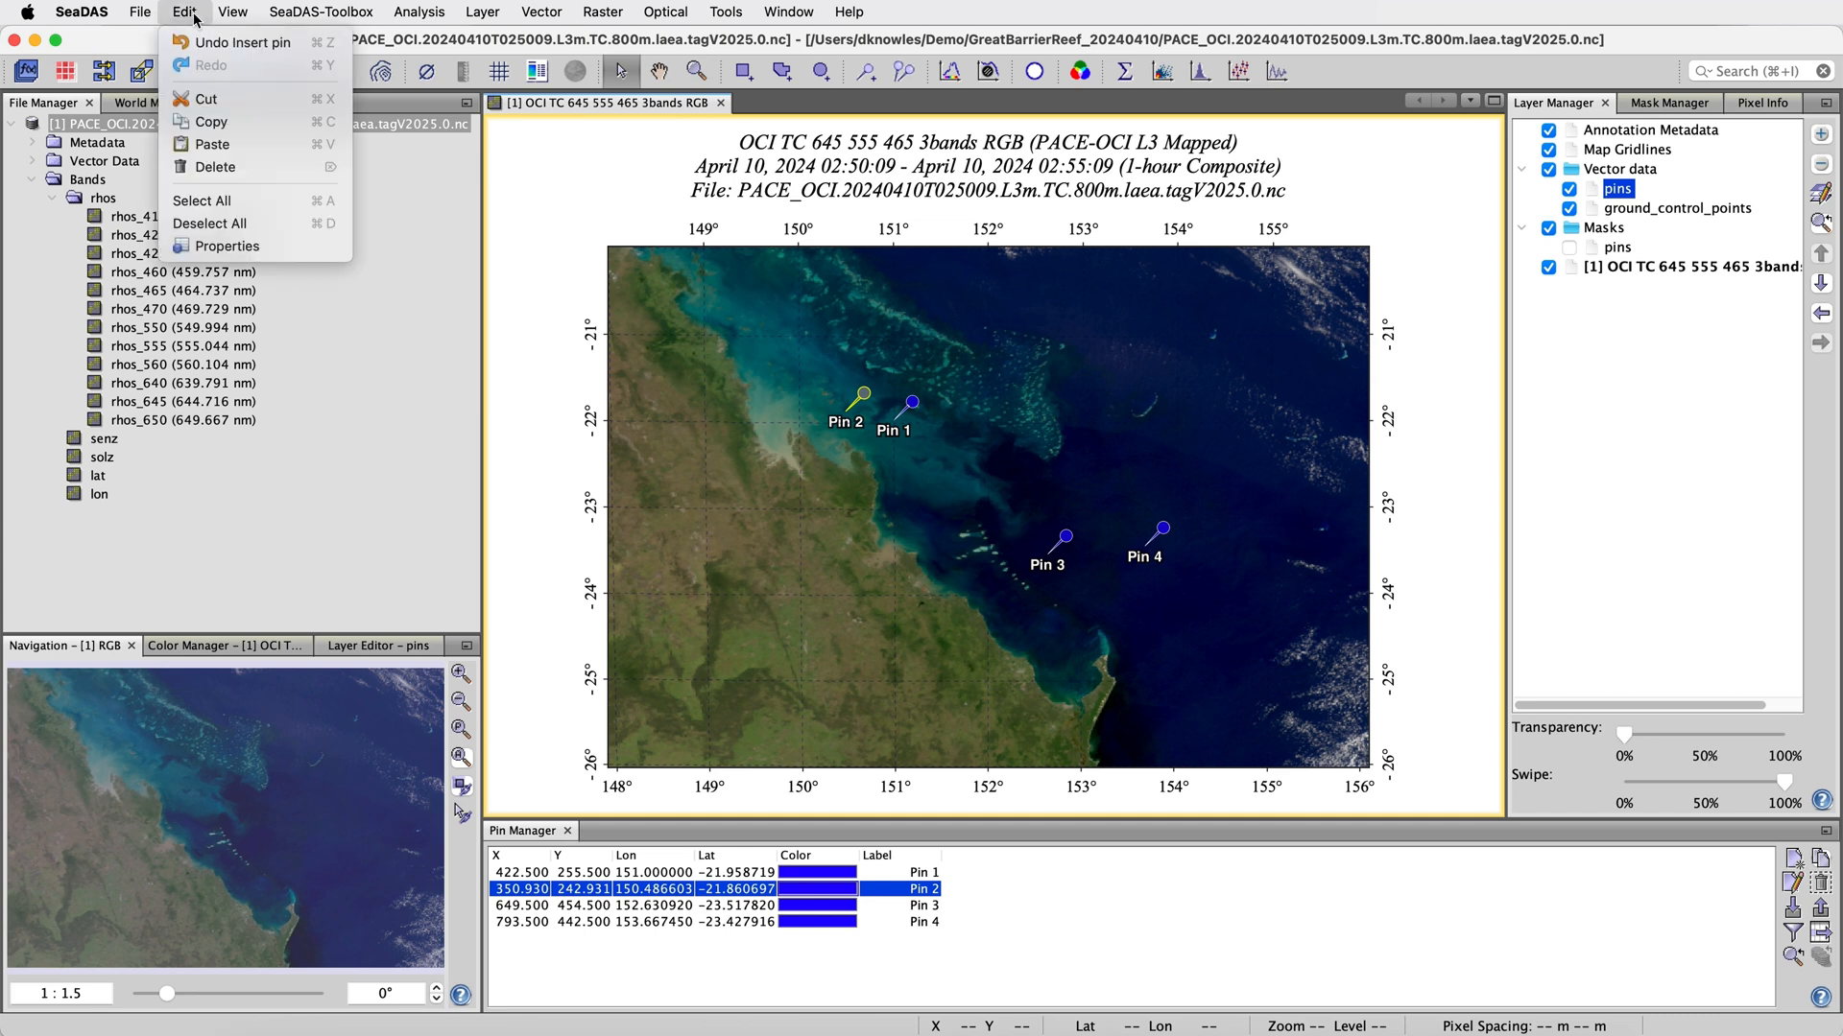
pyautogui.click(230, 169)
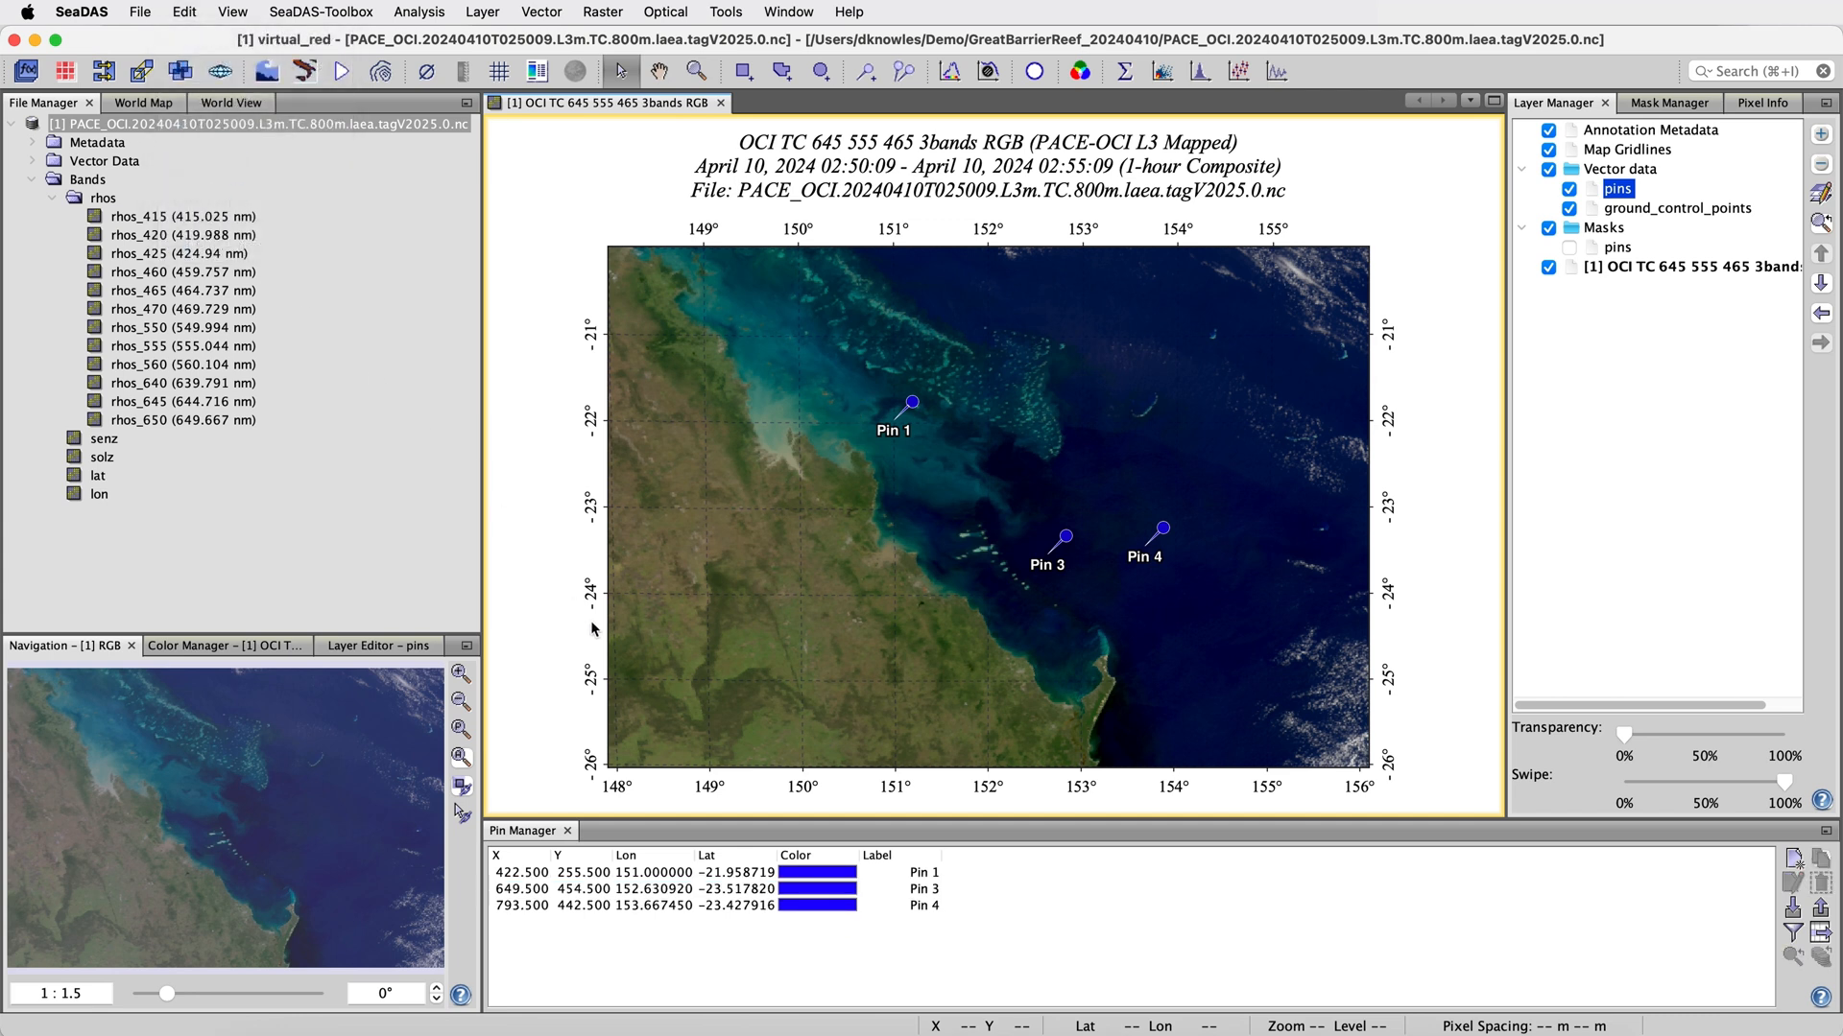
pyautogui.click(669, 877)
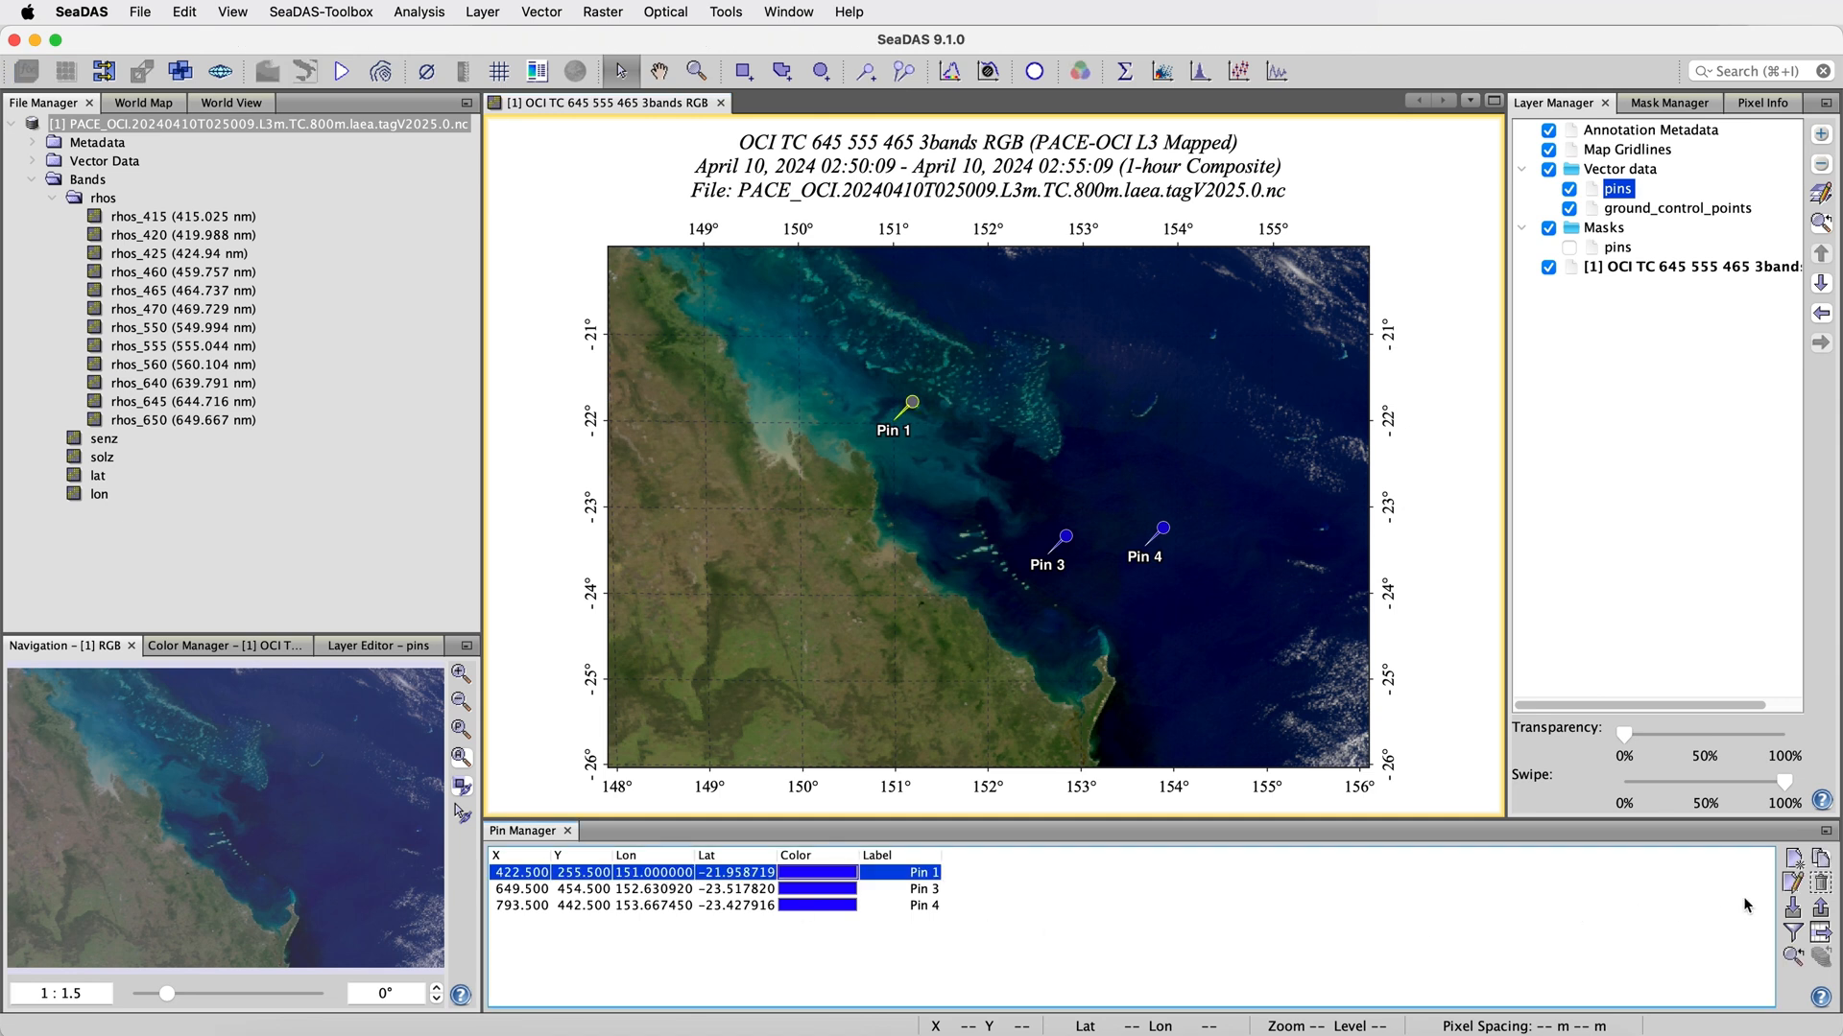
pyautogui.click(1823, 883)
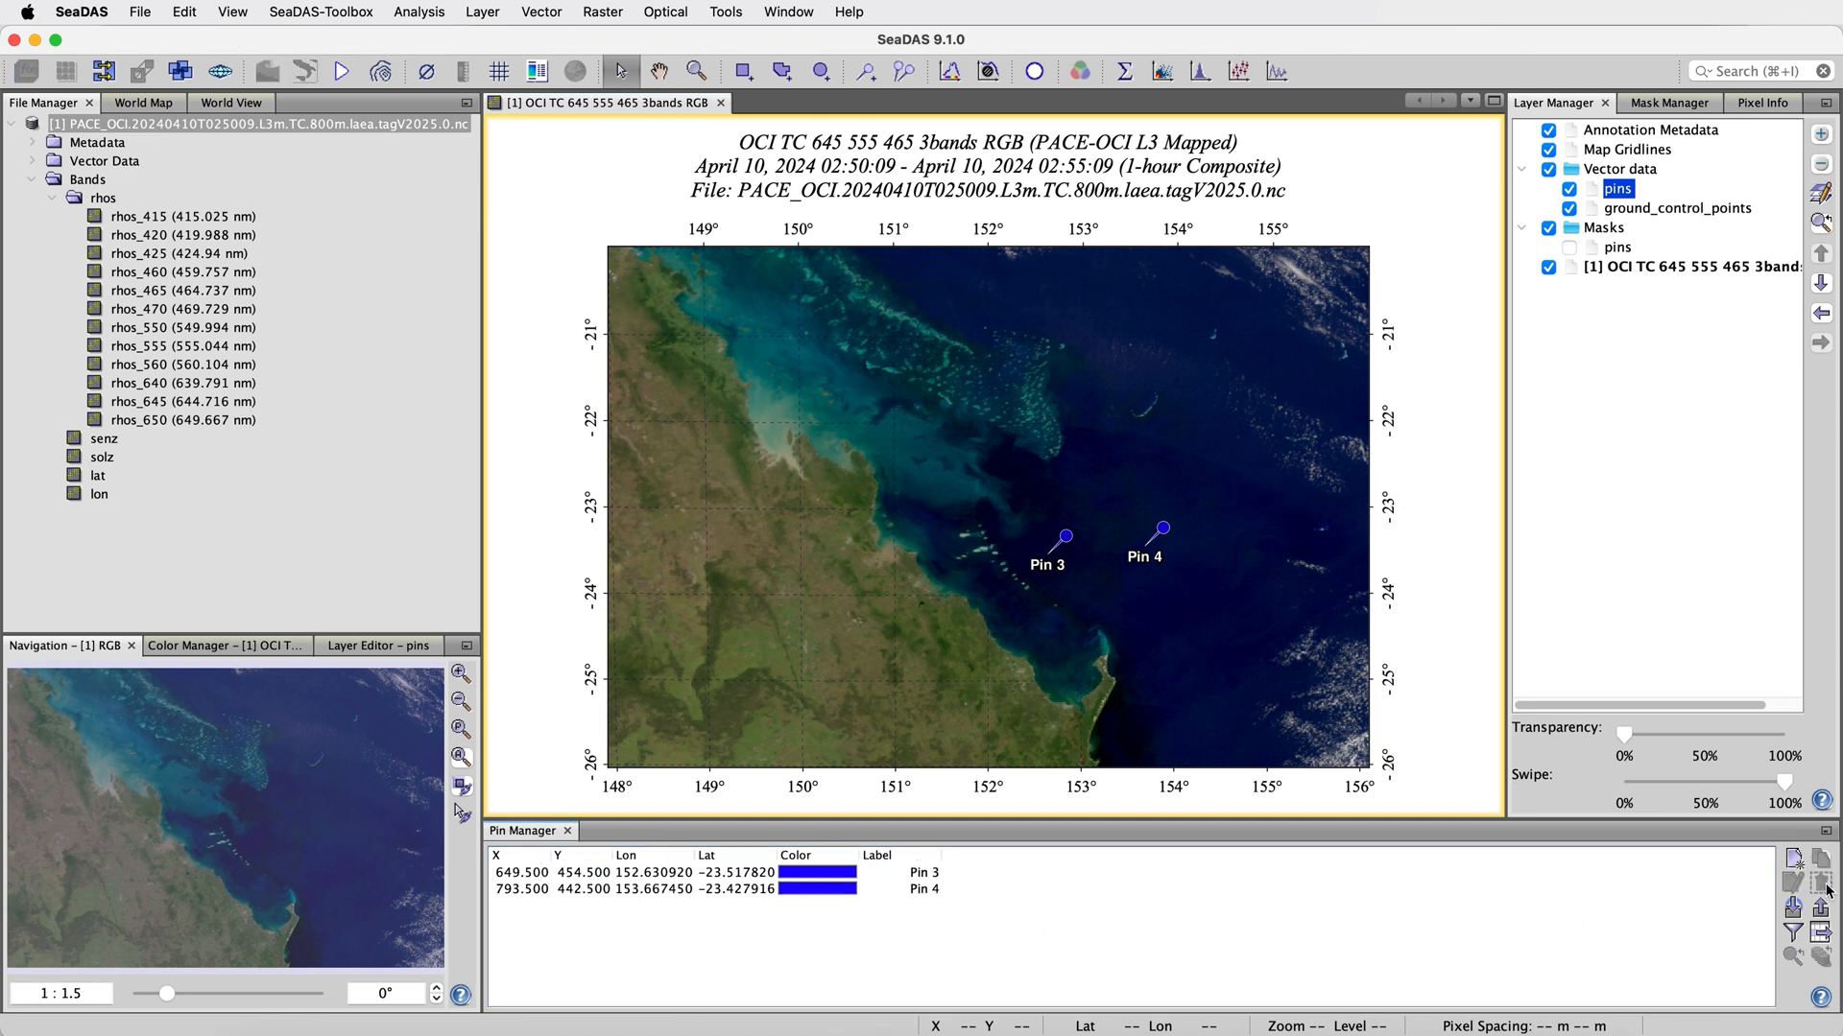
# Change the color of Pin 3 to red in the Pin Manager
pyautogui.click(840, 880)
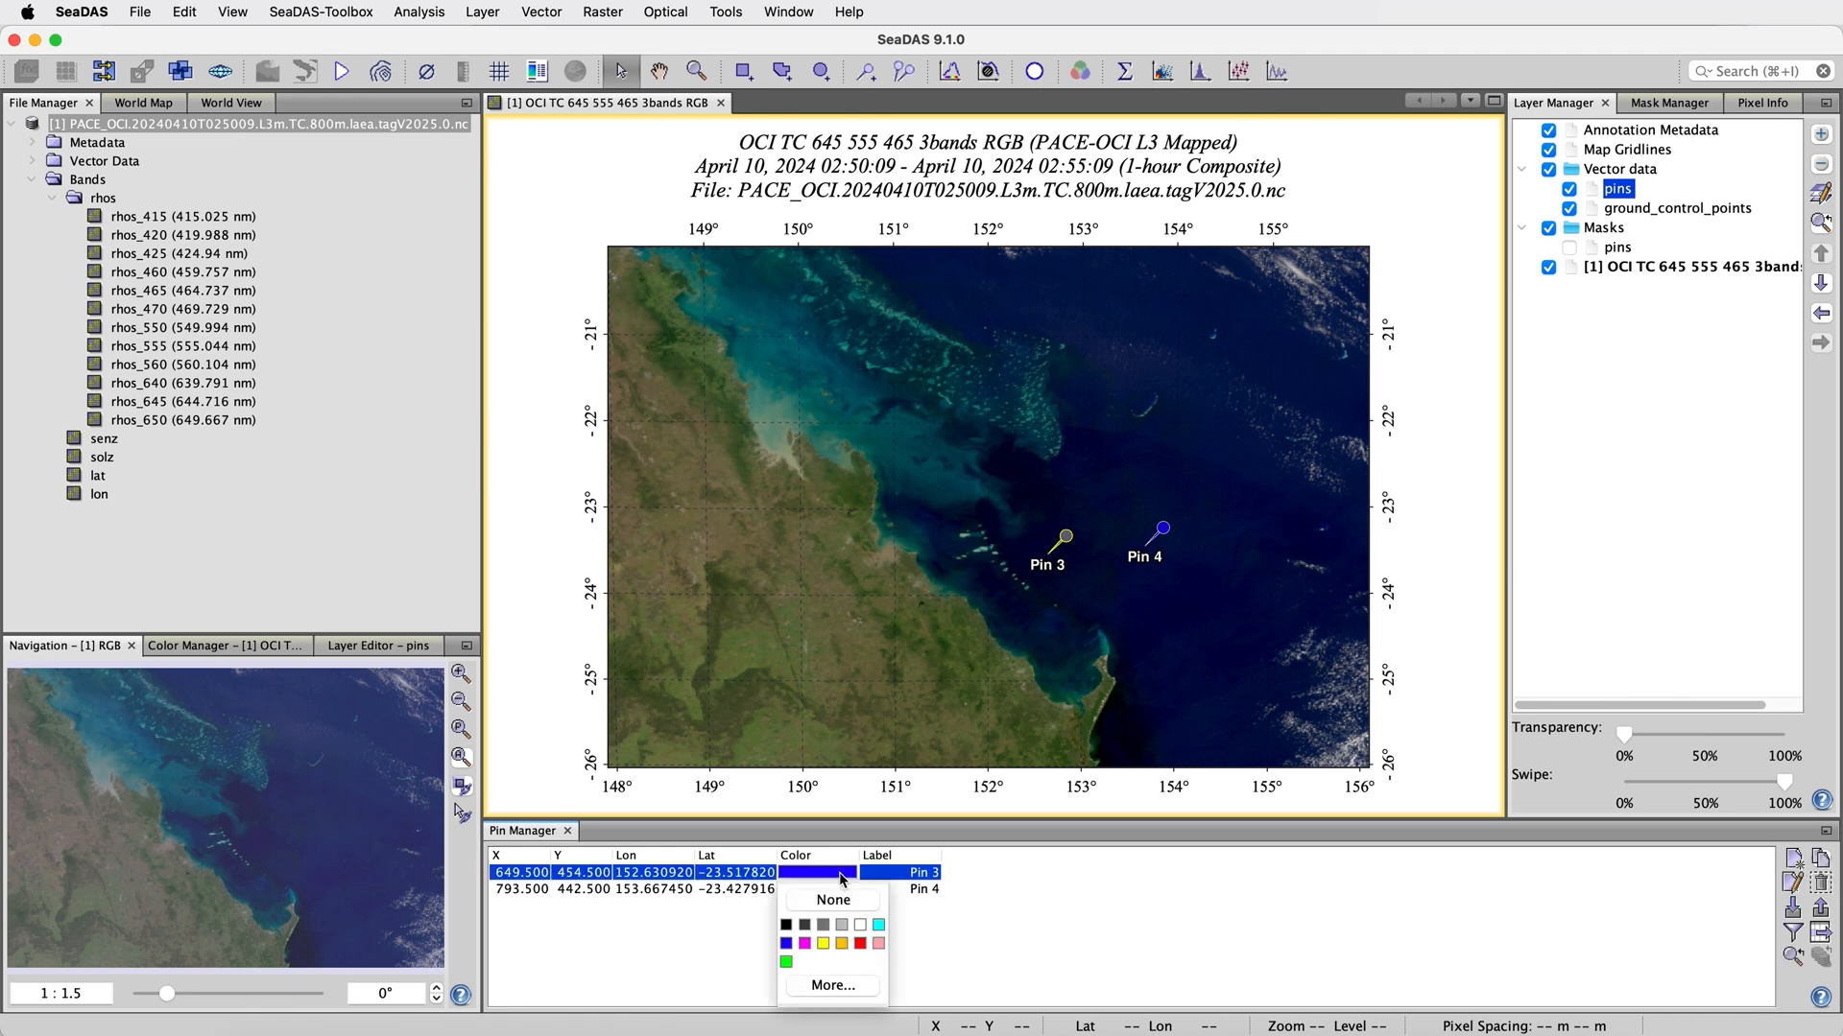
pyautogui.click(861, 943)
pyautogui.click(1011, 598)
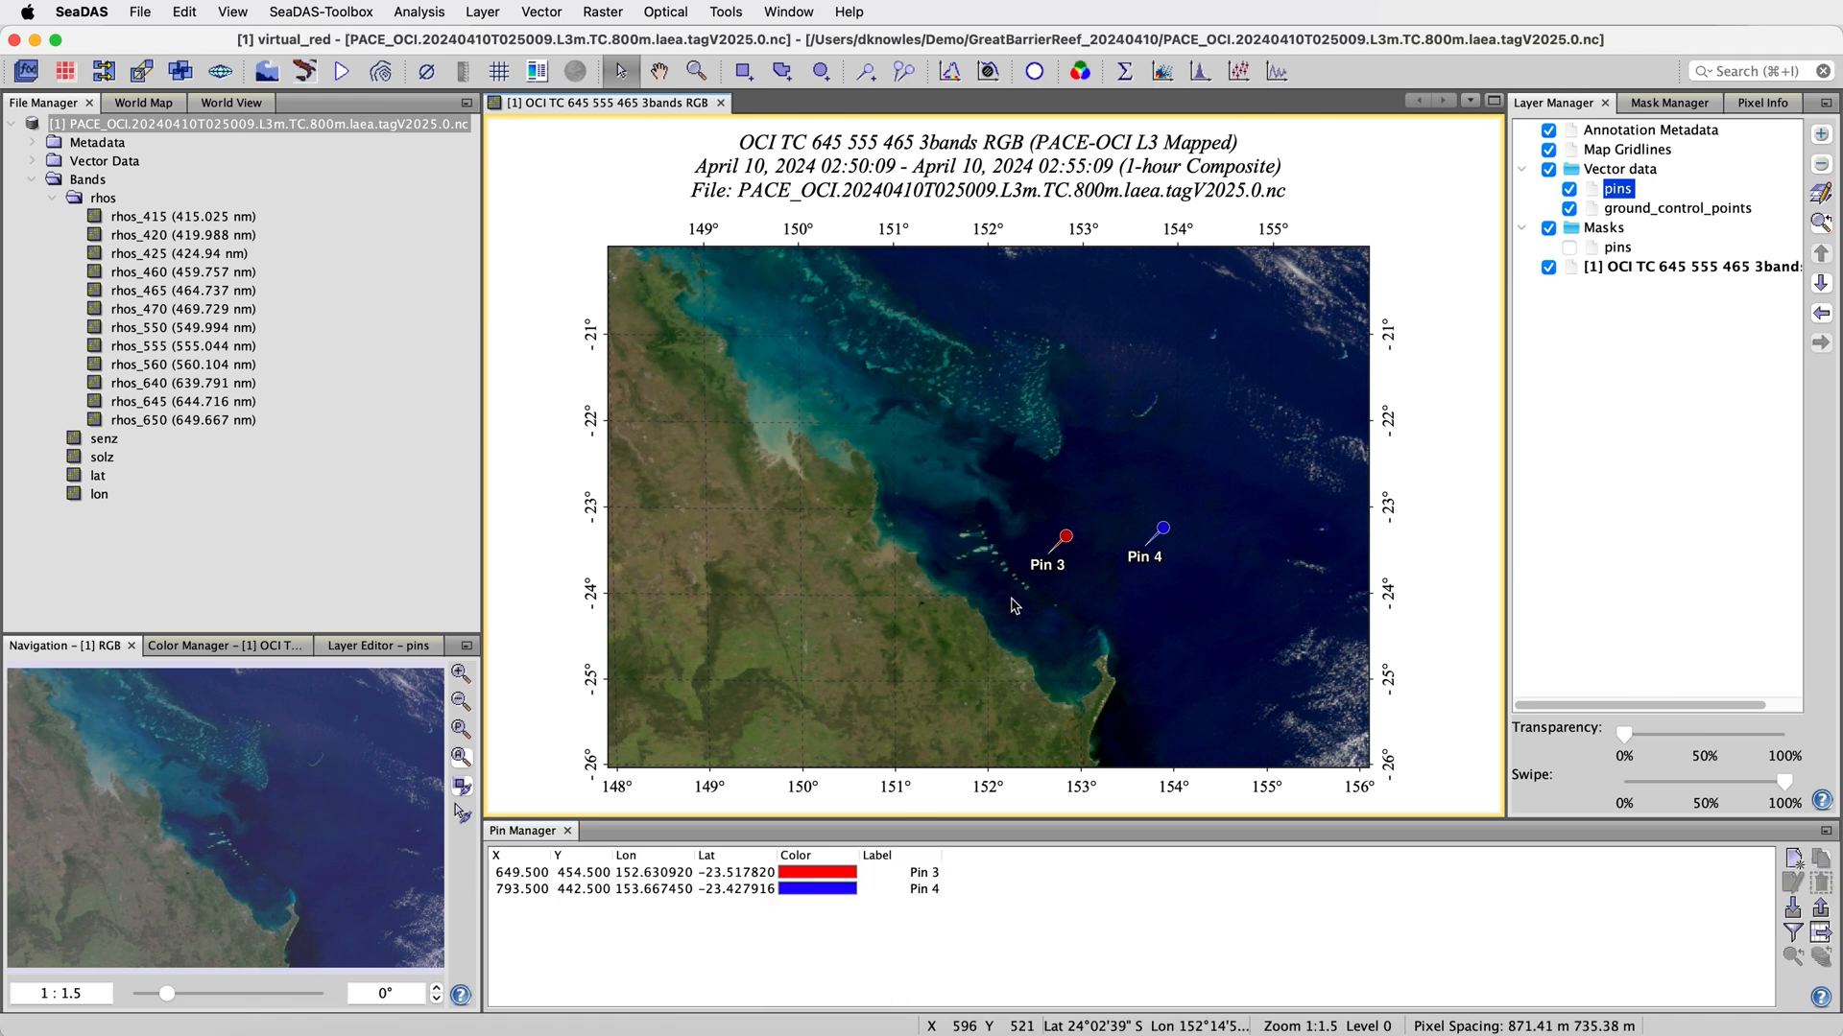
# Change the label of the red Pin 3 to "test" in the Pin Manager
pyautogui.doubleClick(913, 873)
pyautogui.press('super+a')
pyautogui.write('test')
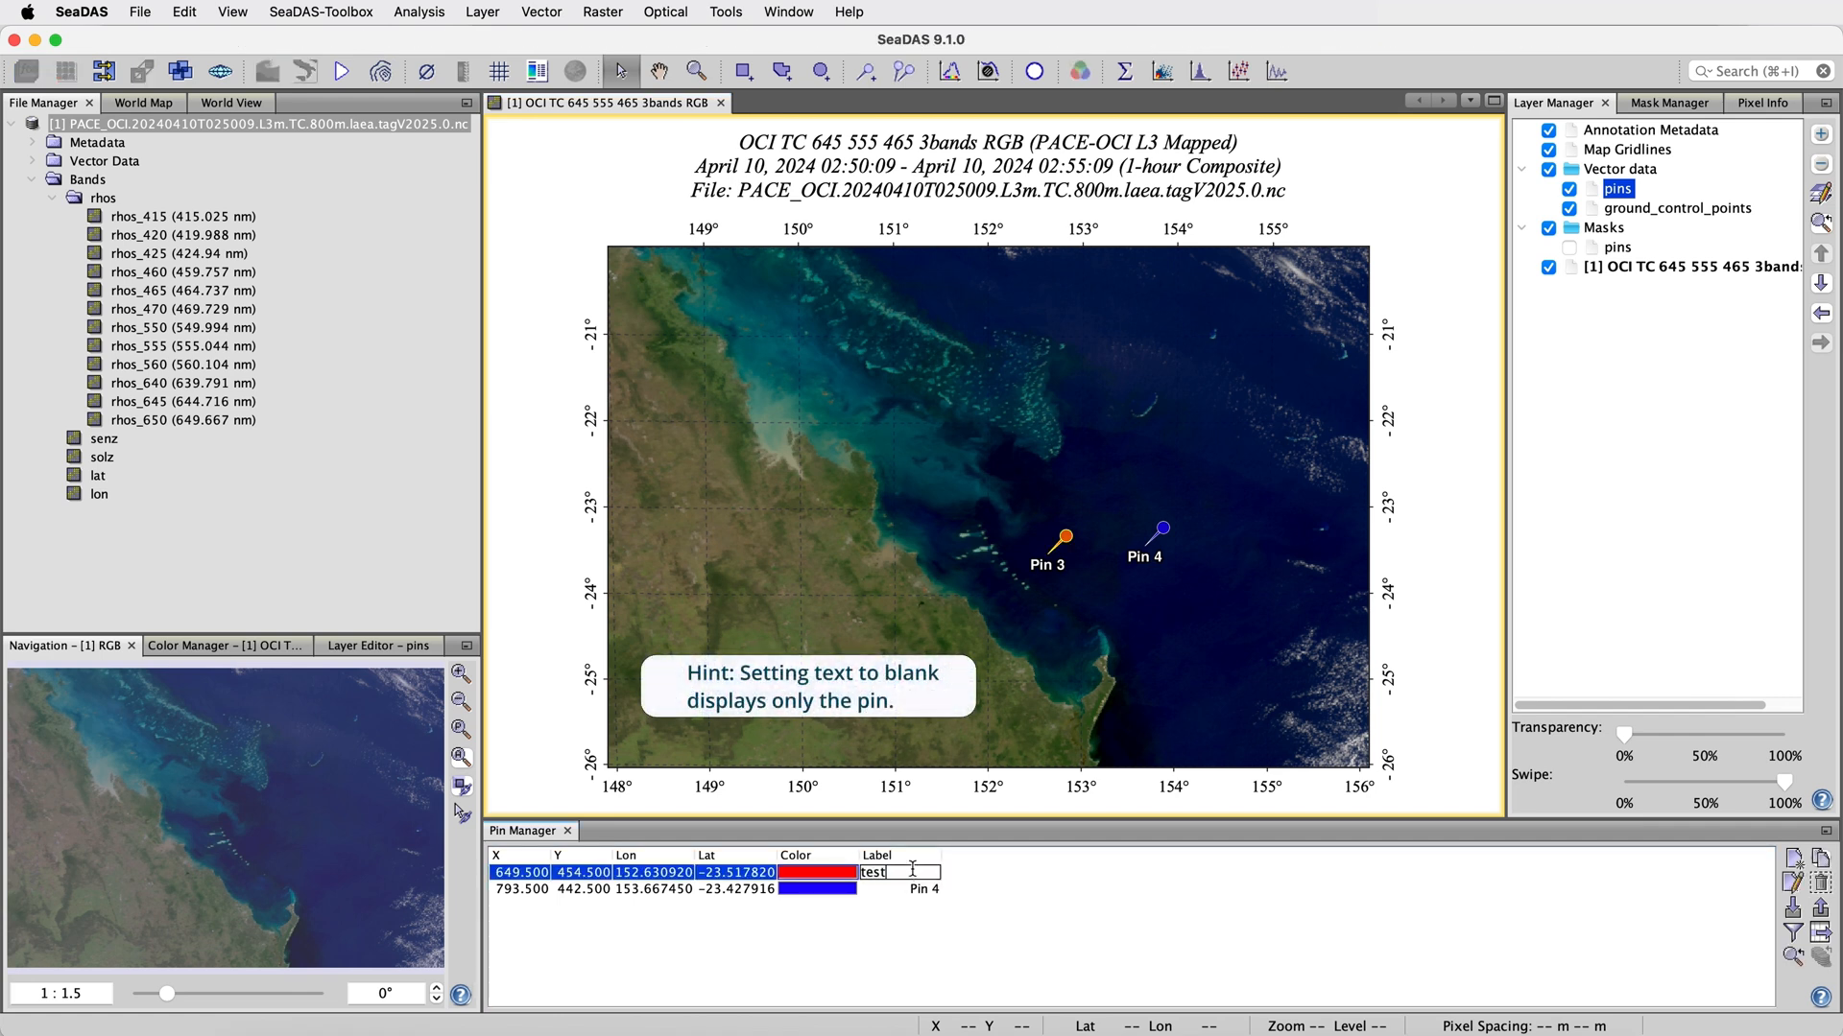
pyautogui.press('Return')
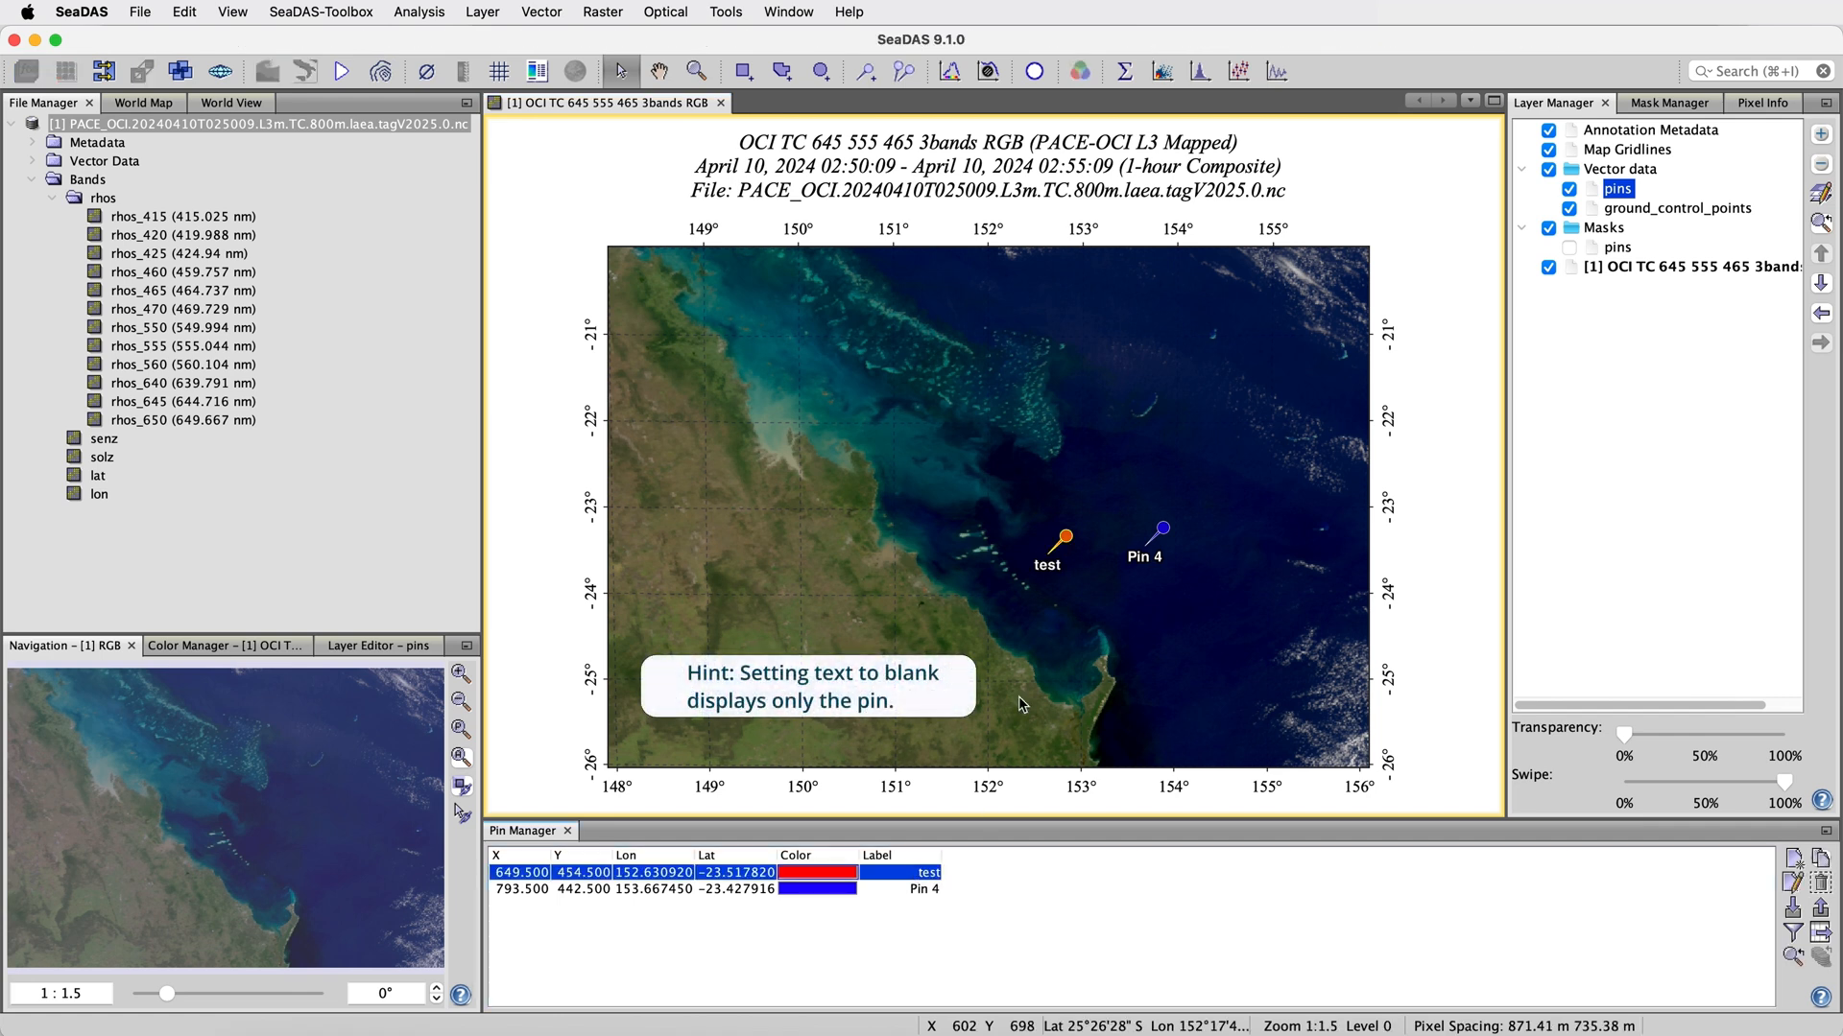
pyautogui.click(1025, 645)
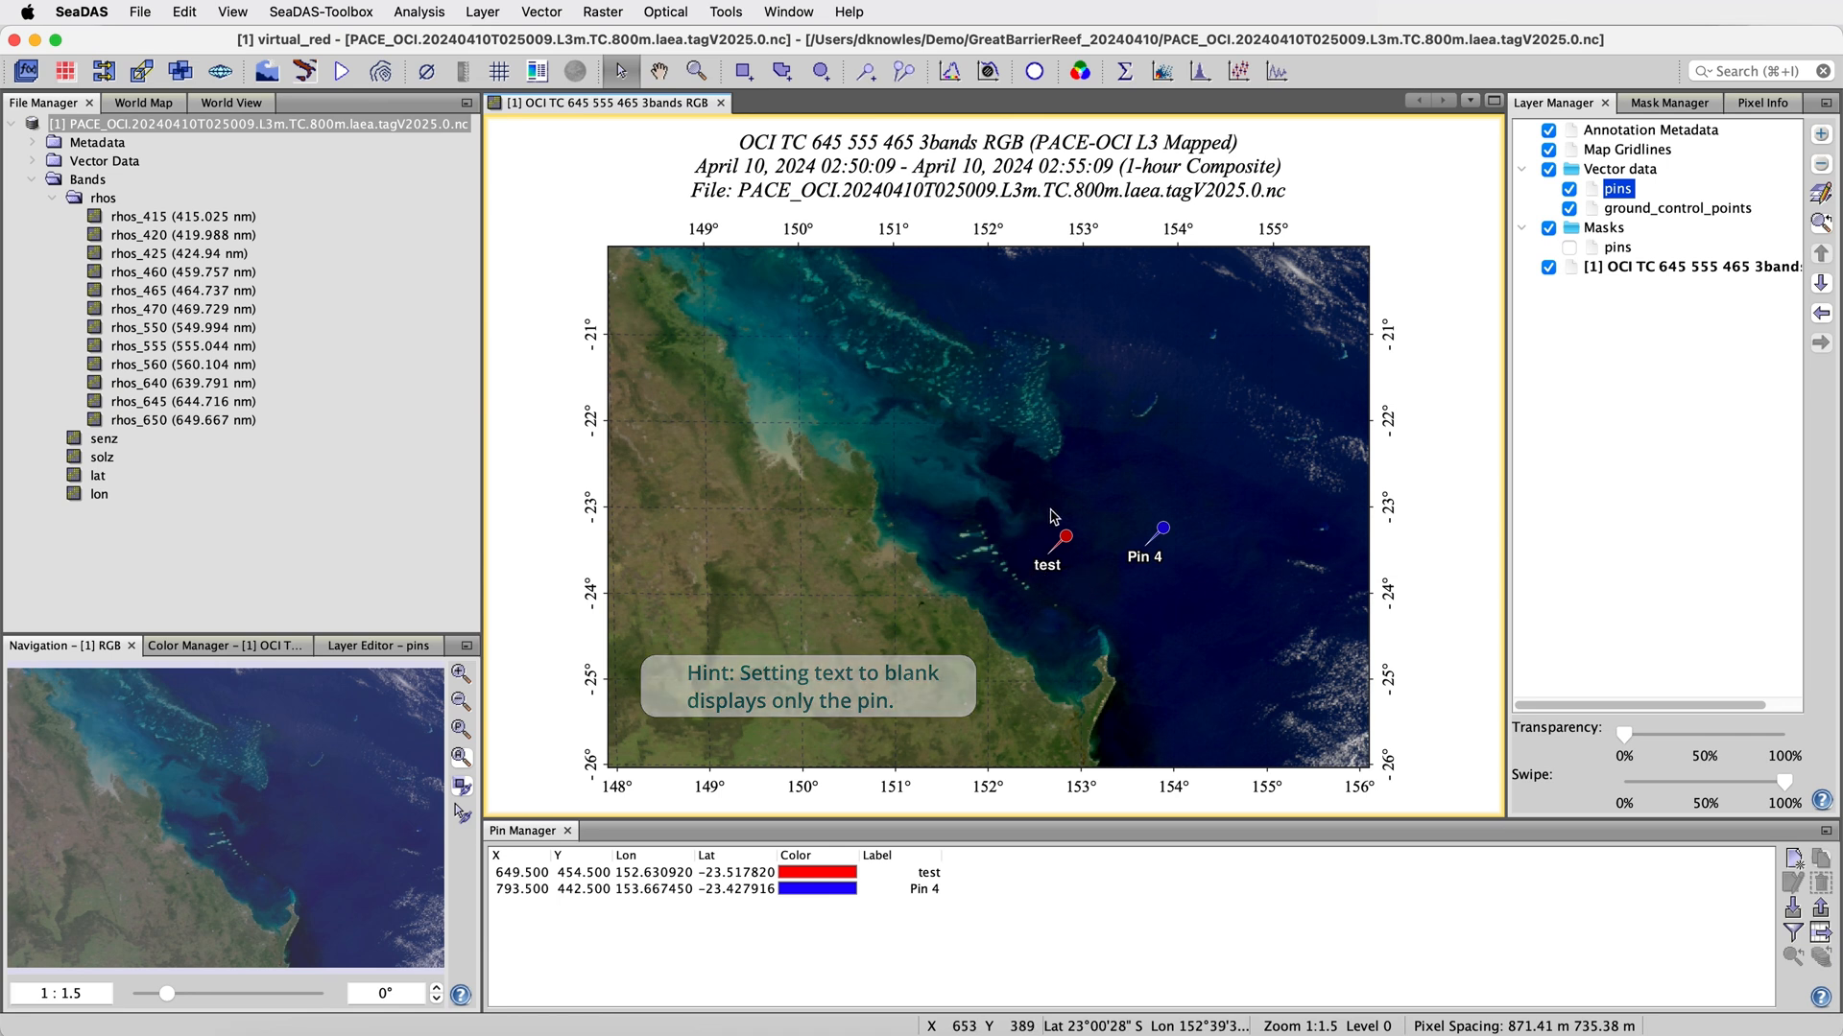
# Open the "test" pin's edit dialog to examine its style CSS, and close it without making changes
pyautogui.click(720, 878)
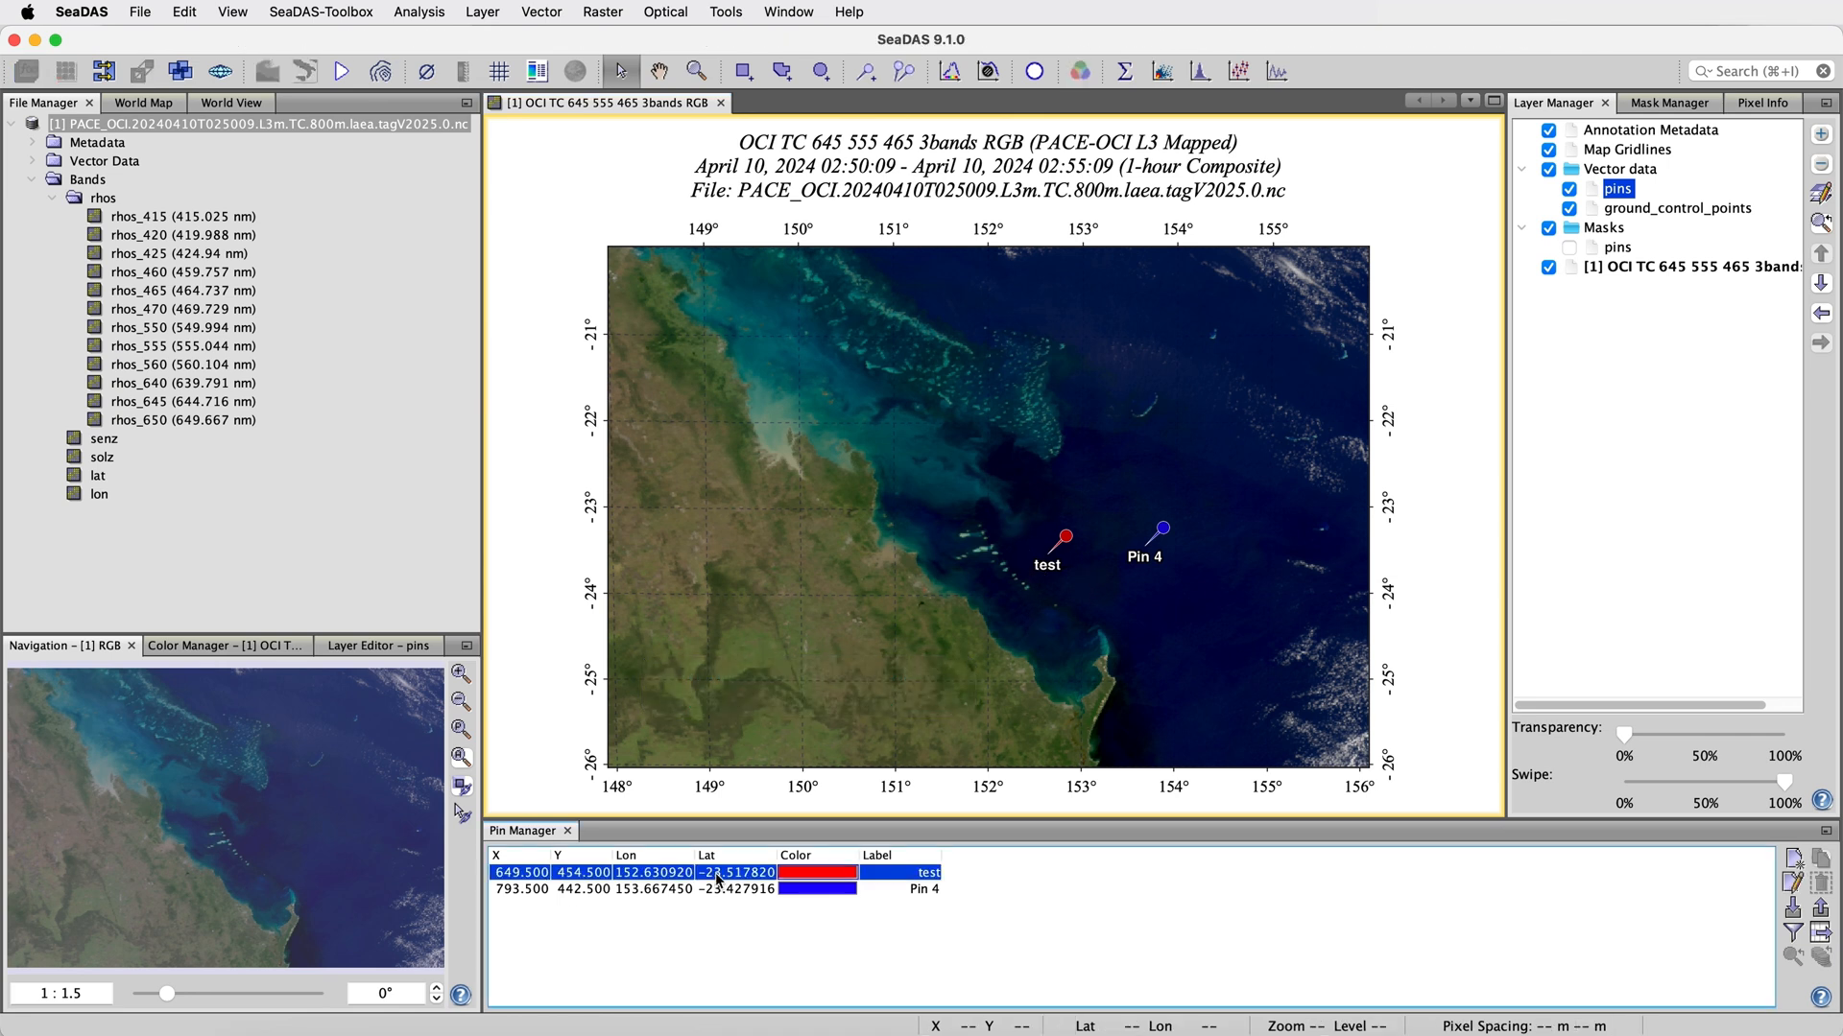
pyautogui.click(1793, 895)
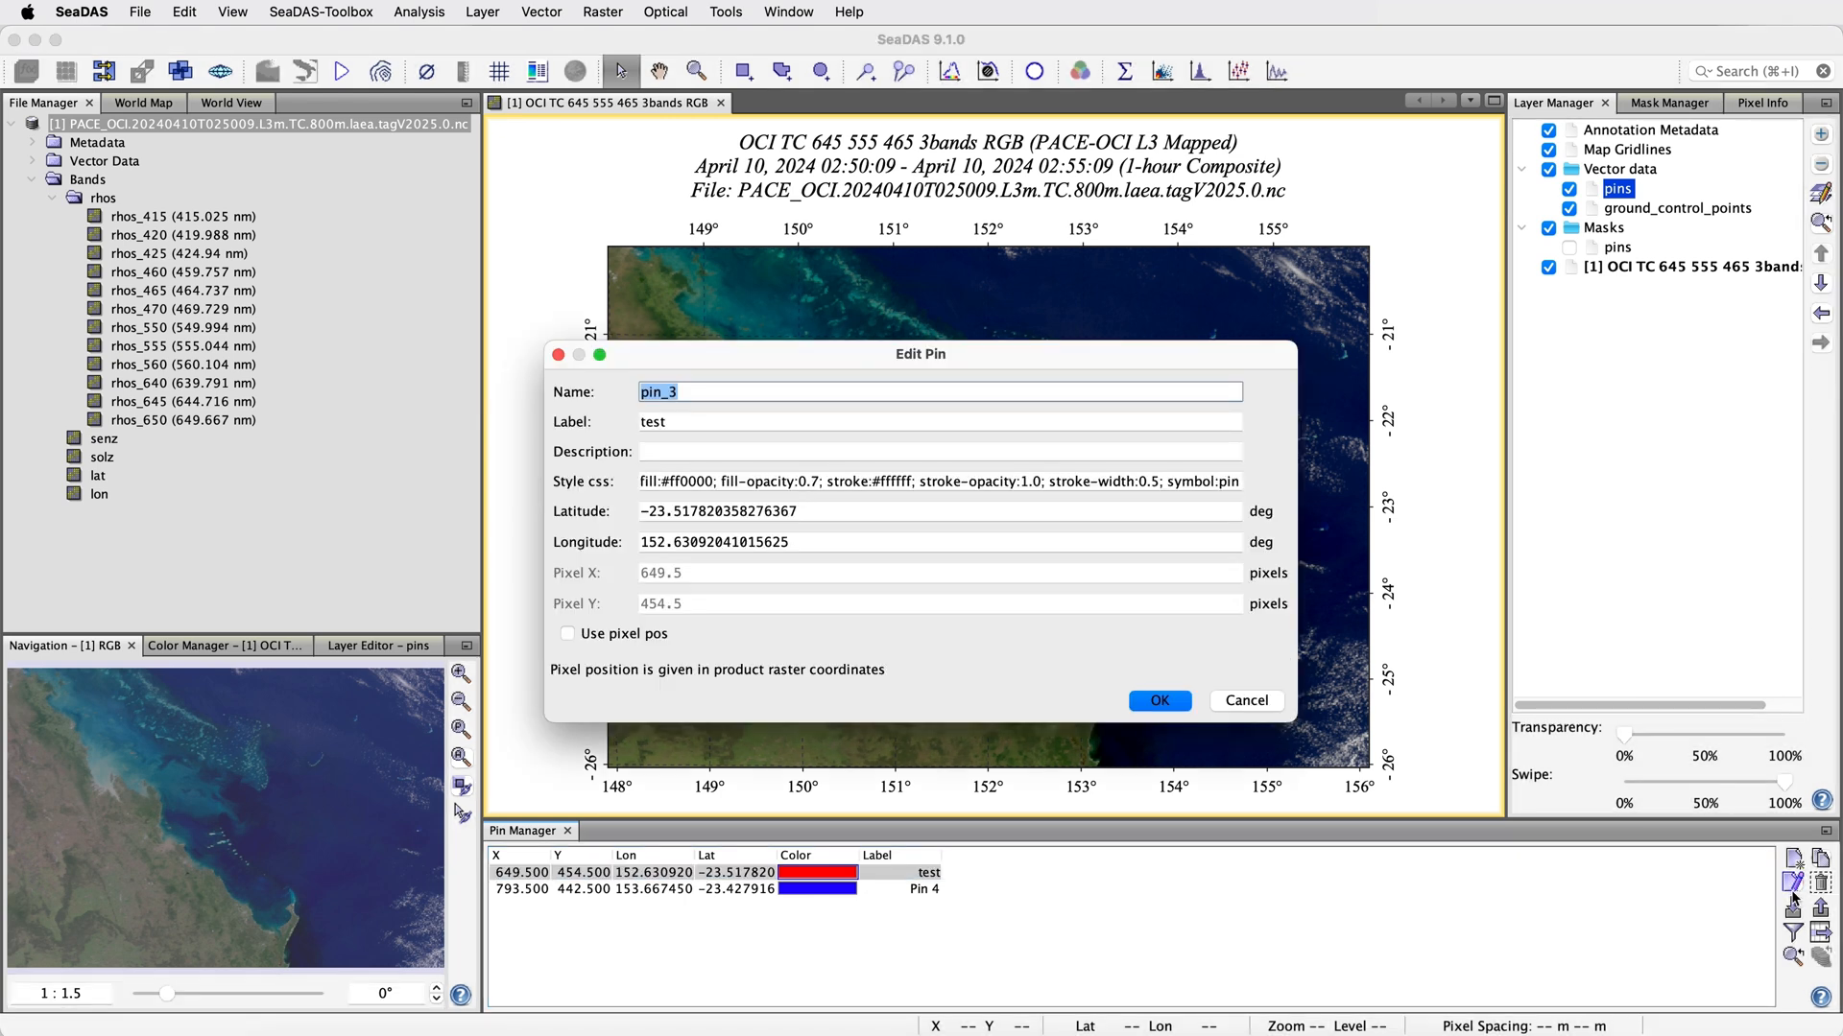
pyautogui.click(959, 481)
pyautogui.tripleClick(960, 480)
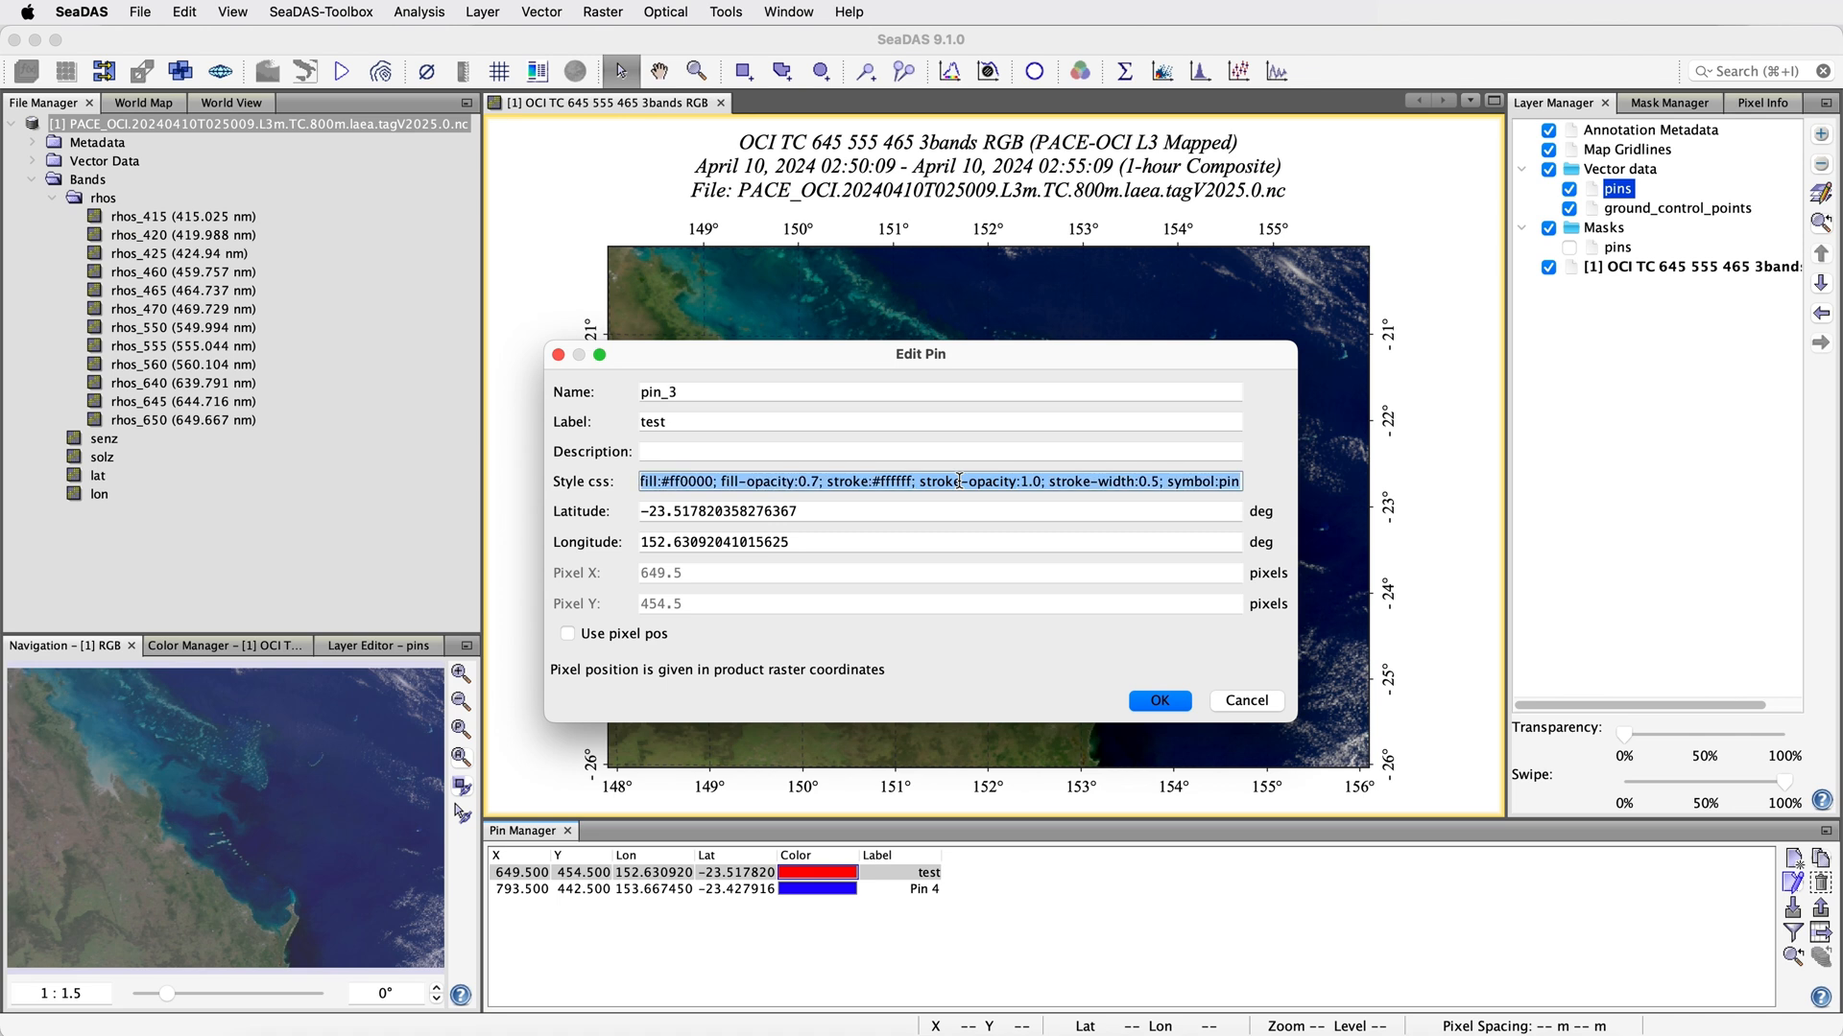
pyautogui.click(1246, 701)
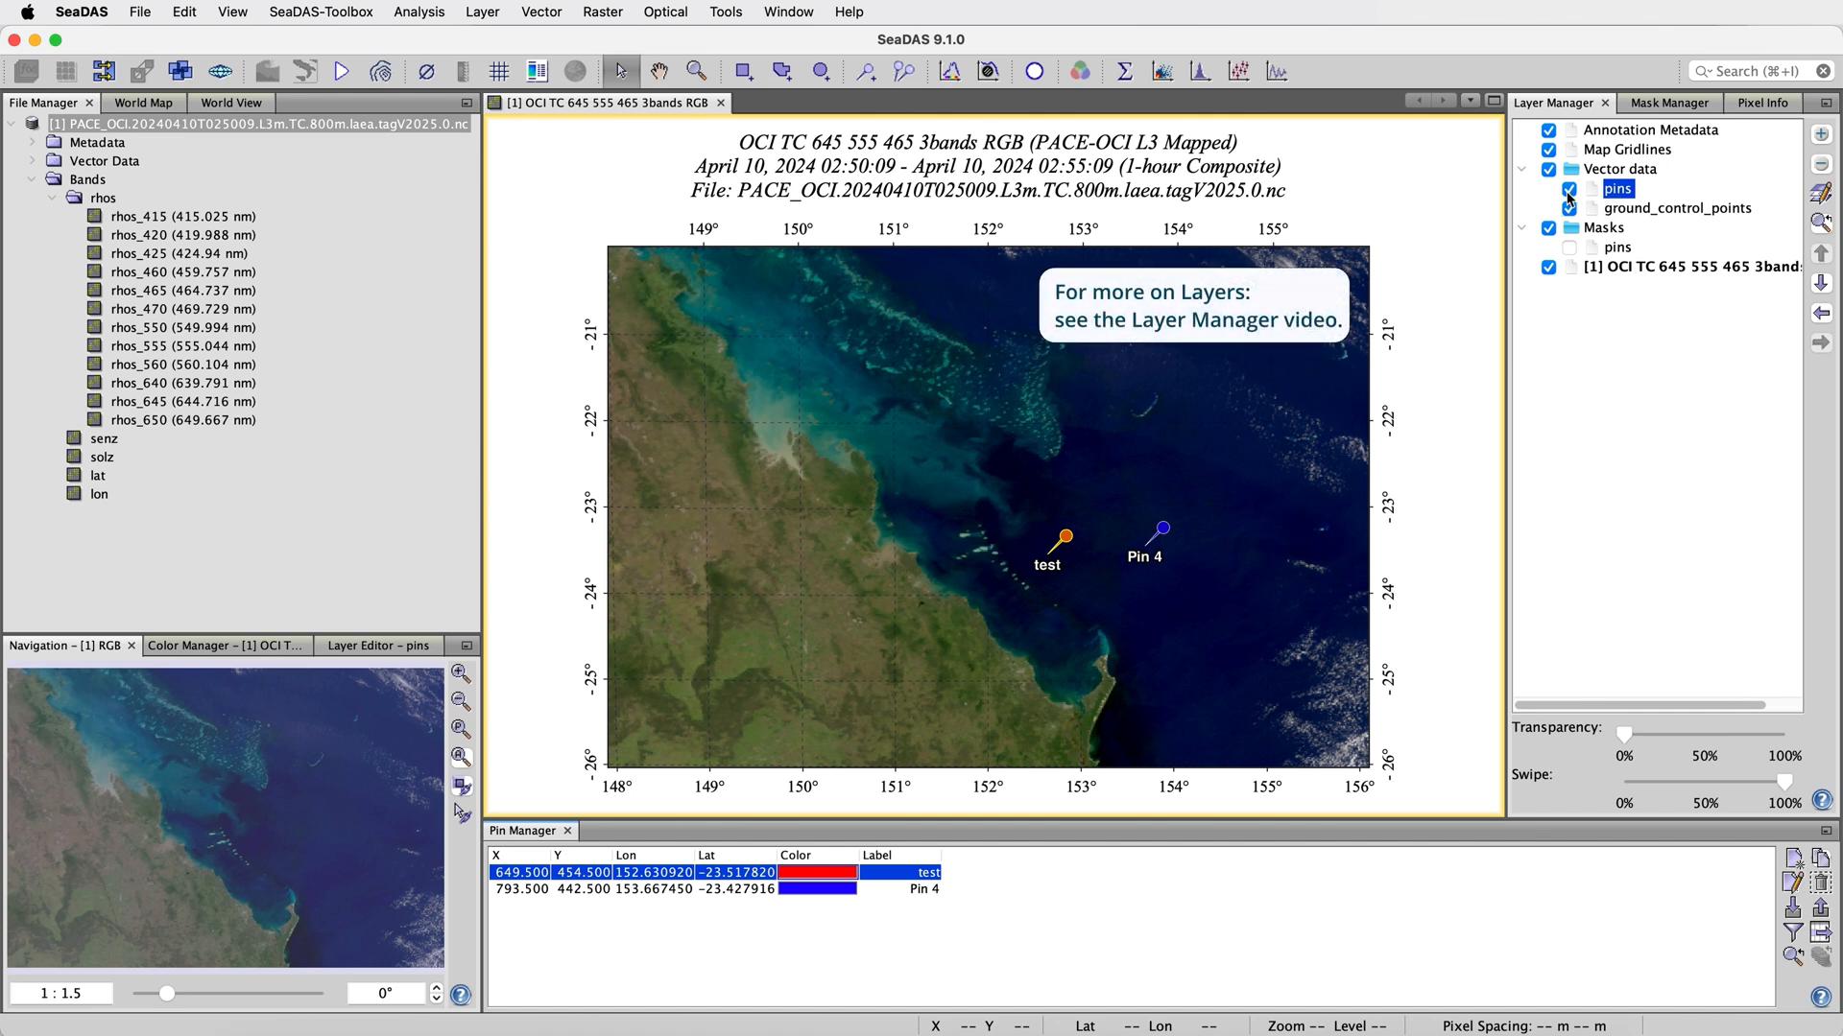
# Open the Layer Editor for the pins layer and set the symbol of the "test" pin to circle
pyautogui.click(1823, 196)
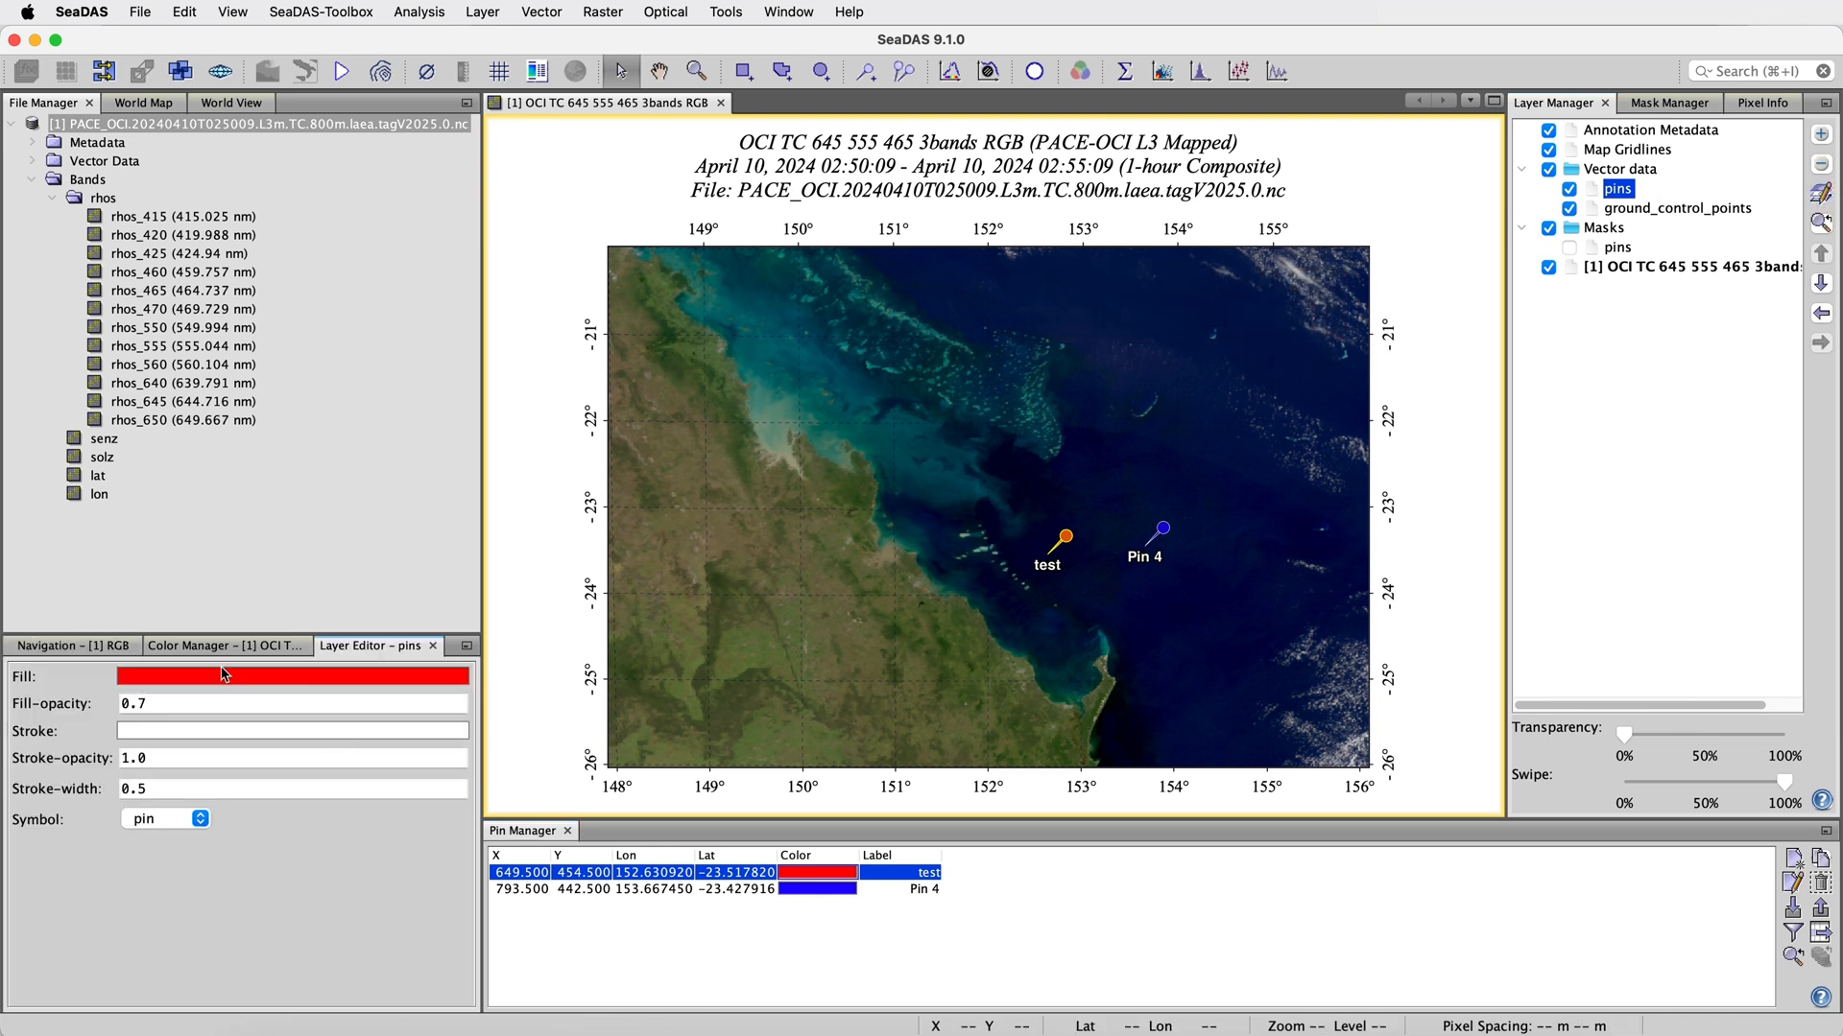
pyautogui.click(183, 822)
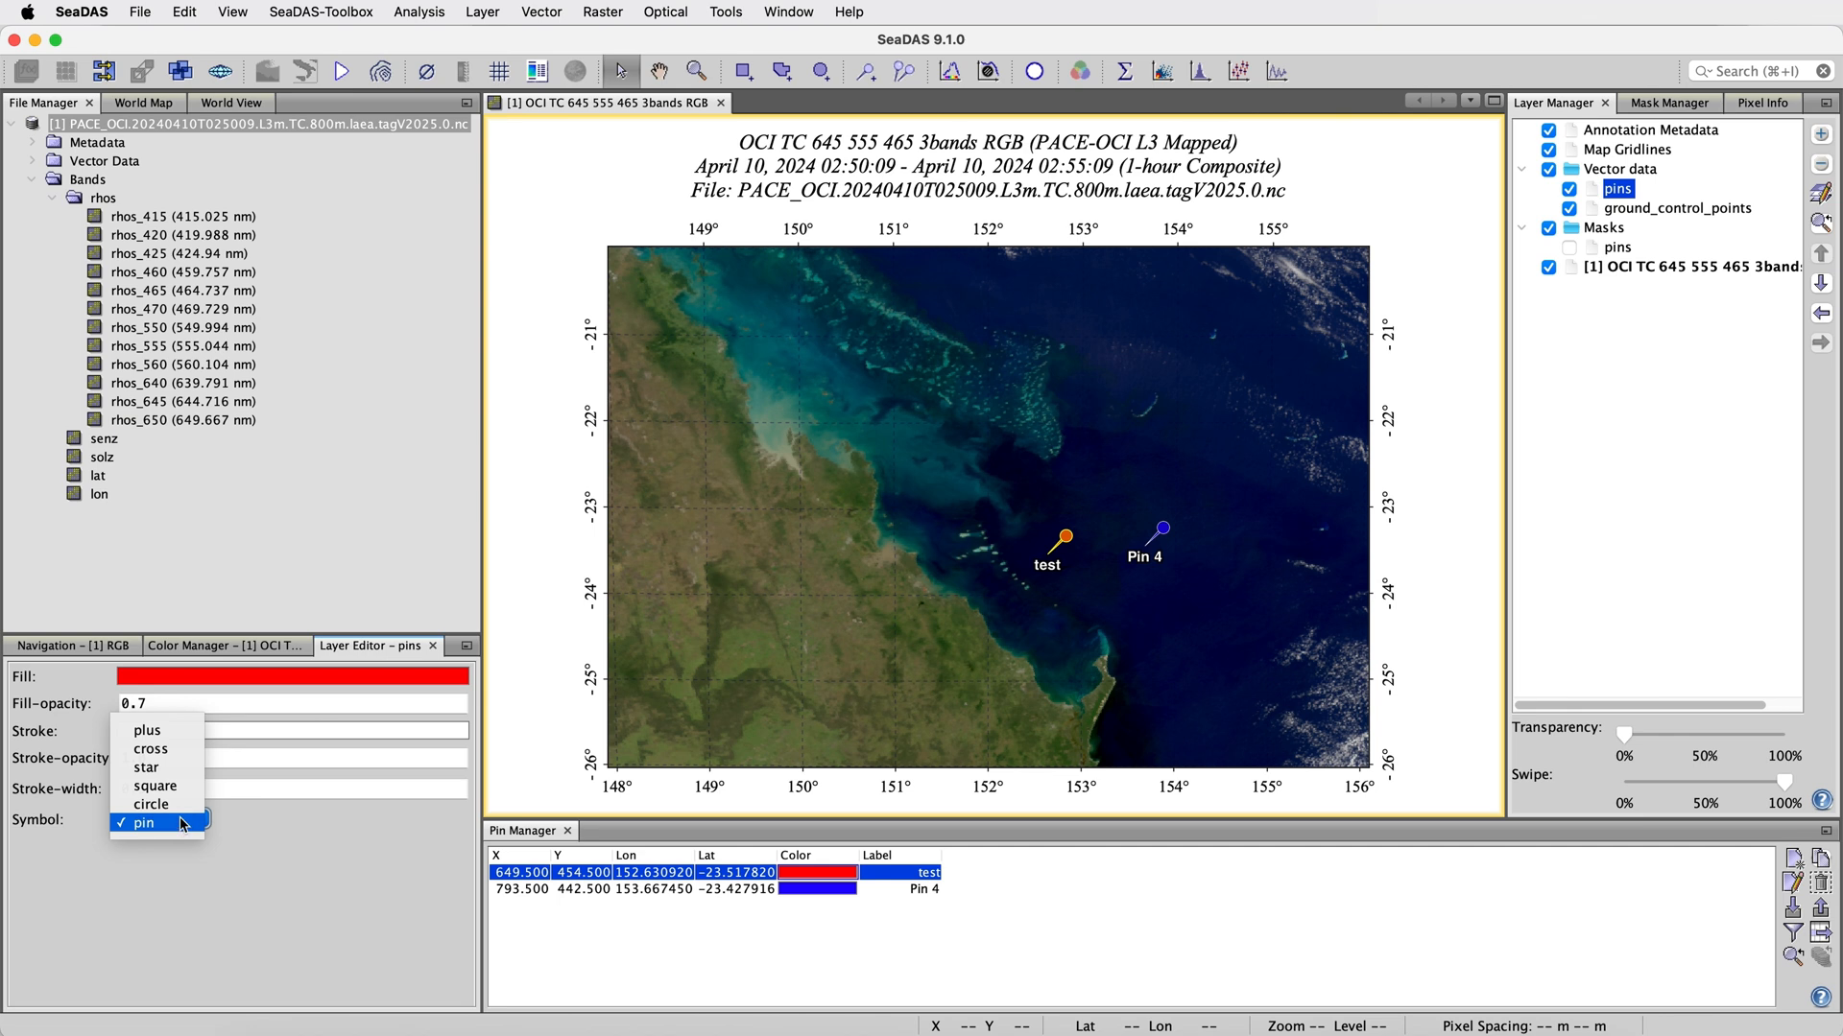
pyautogui.click(180, 806)
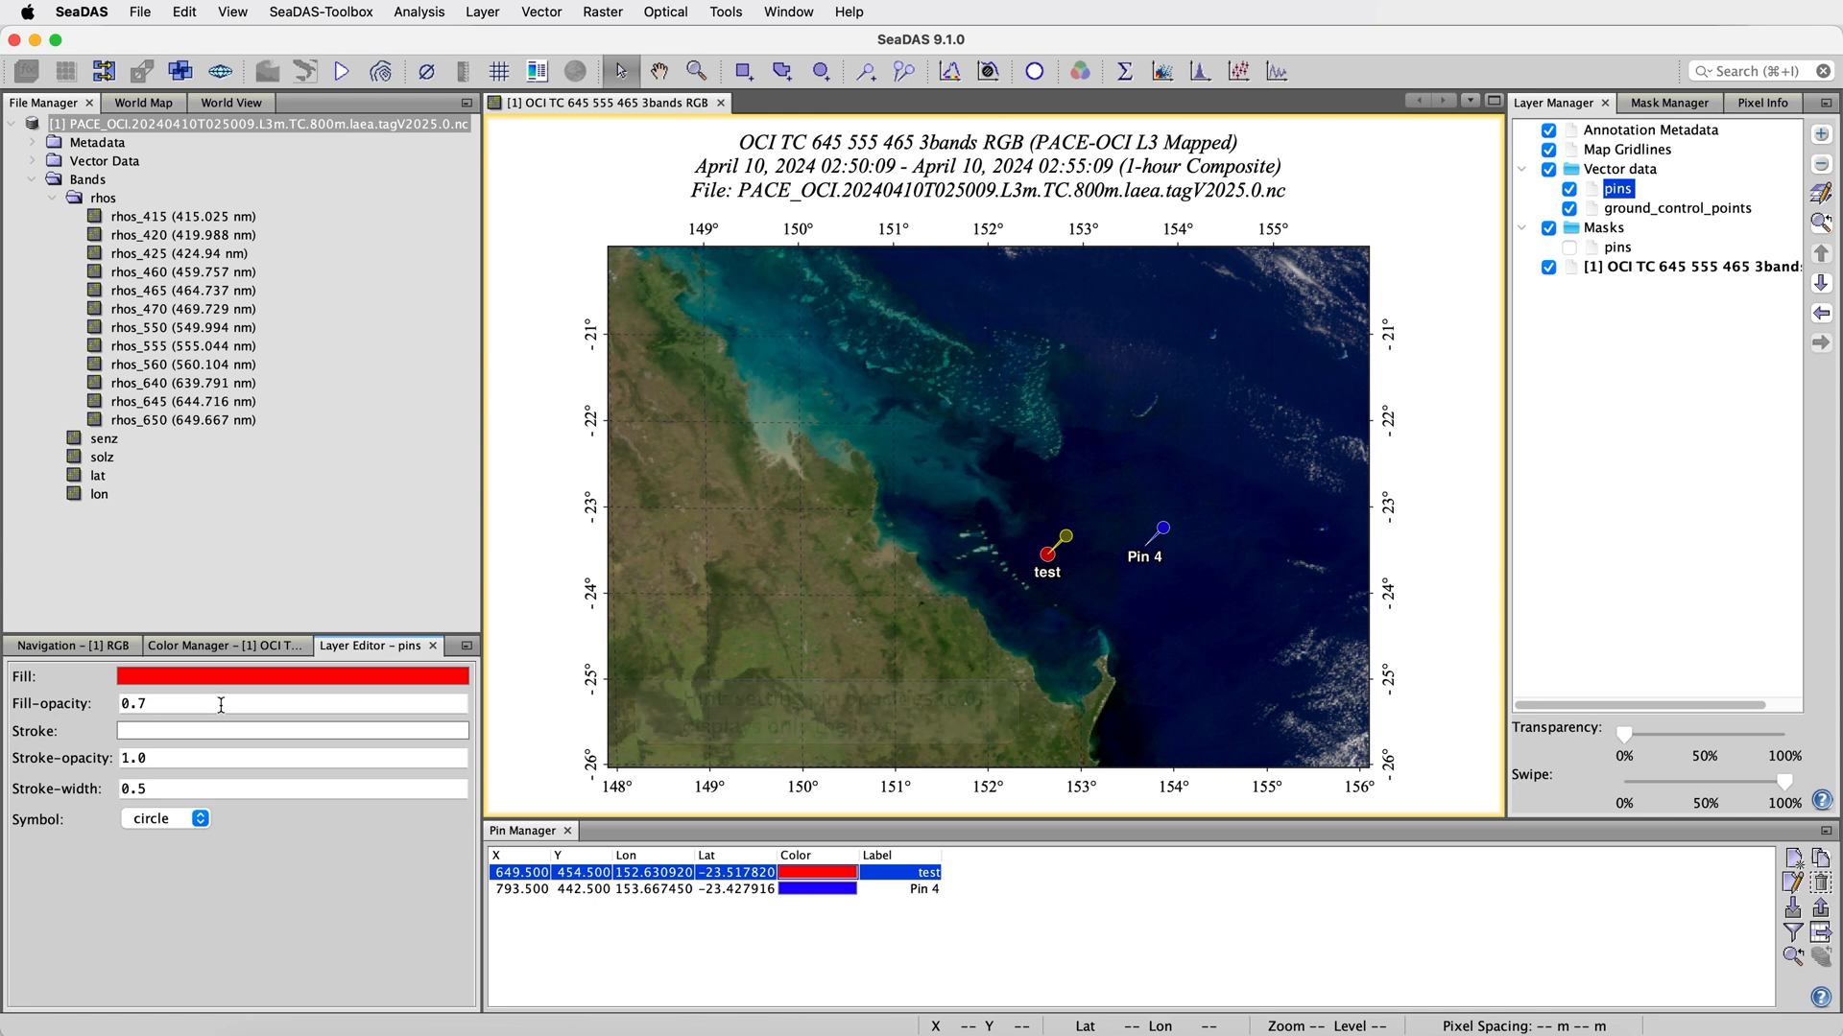
# Clear the pin selection and set the symbol of all pins in the layer to square
pyautogui.click(929, 547)
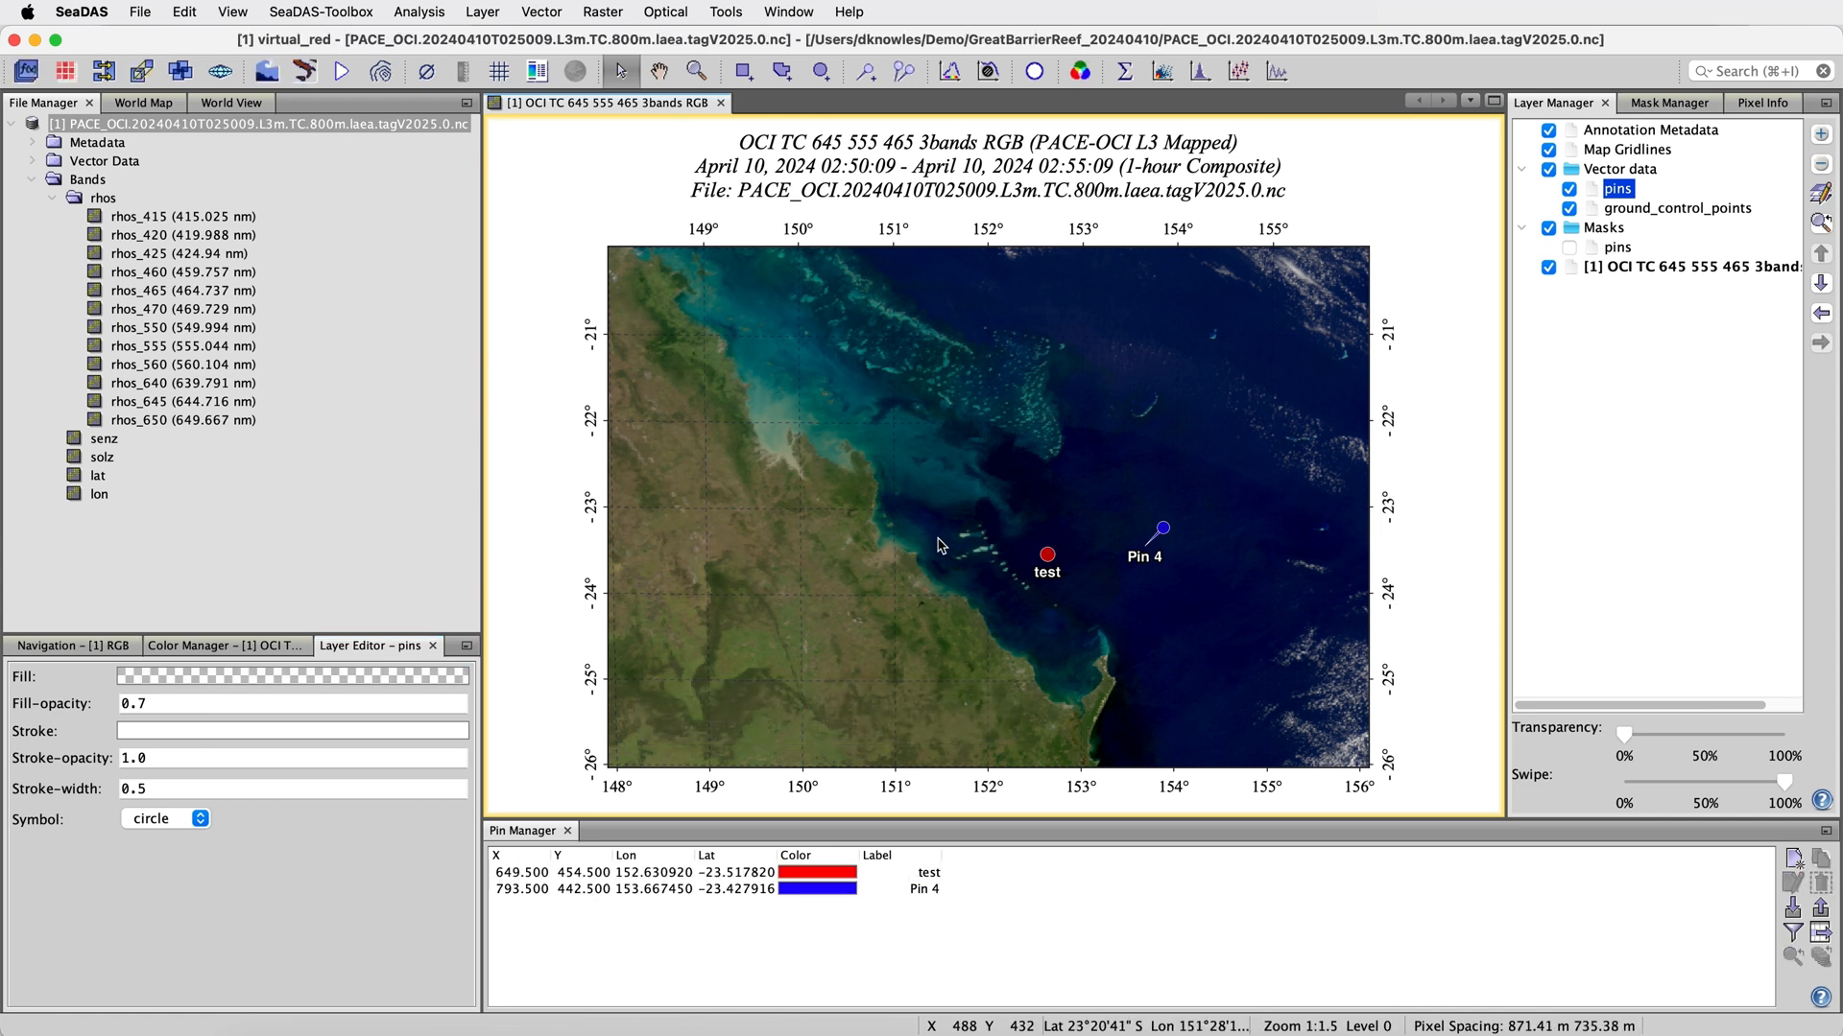
pyautogui.click(161, 821)
pyautogui.click(155, 804)
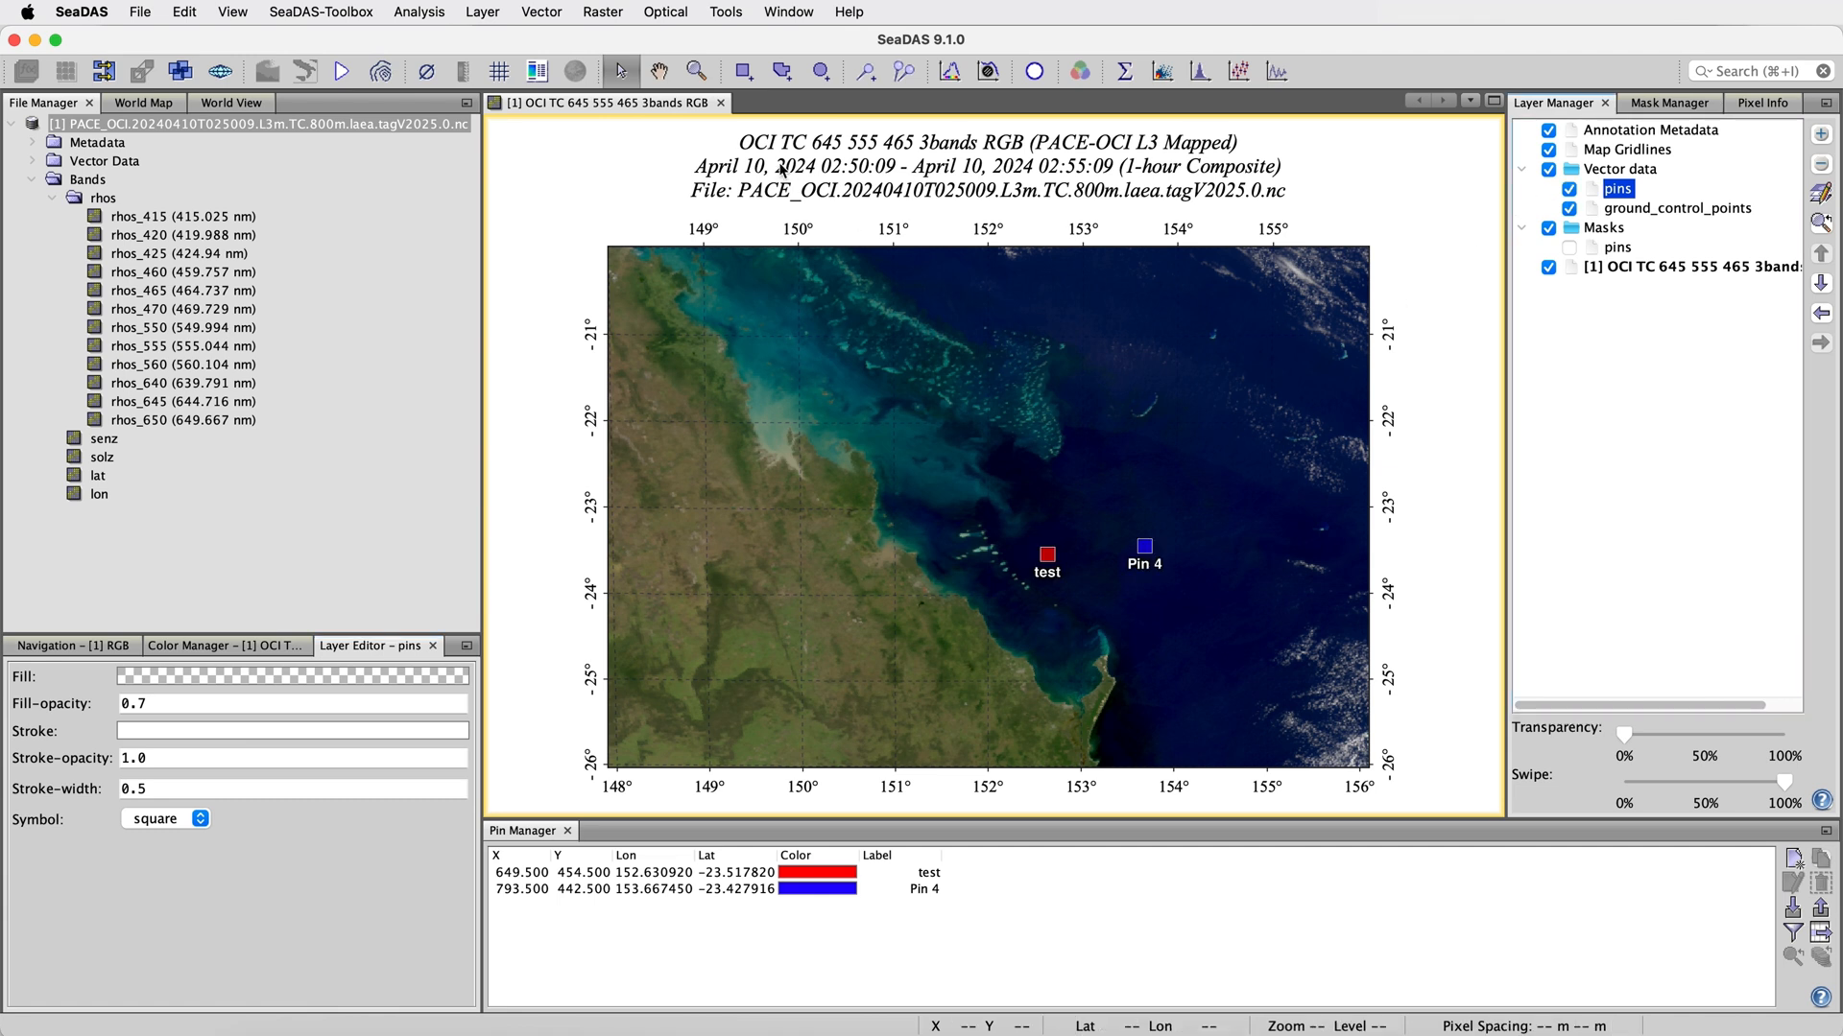
pyautogui.click(660, 75)
pyautogui.moveTo(760, 334)
pyautogui.mouseDown()
pyautogui.moveTo(779, 329)
pyautogui.moveTo(765, 338)
pyautogui.mouseUp()
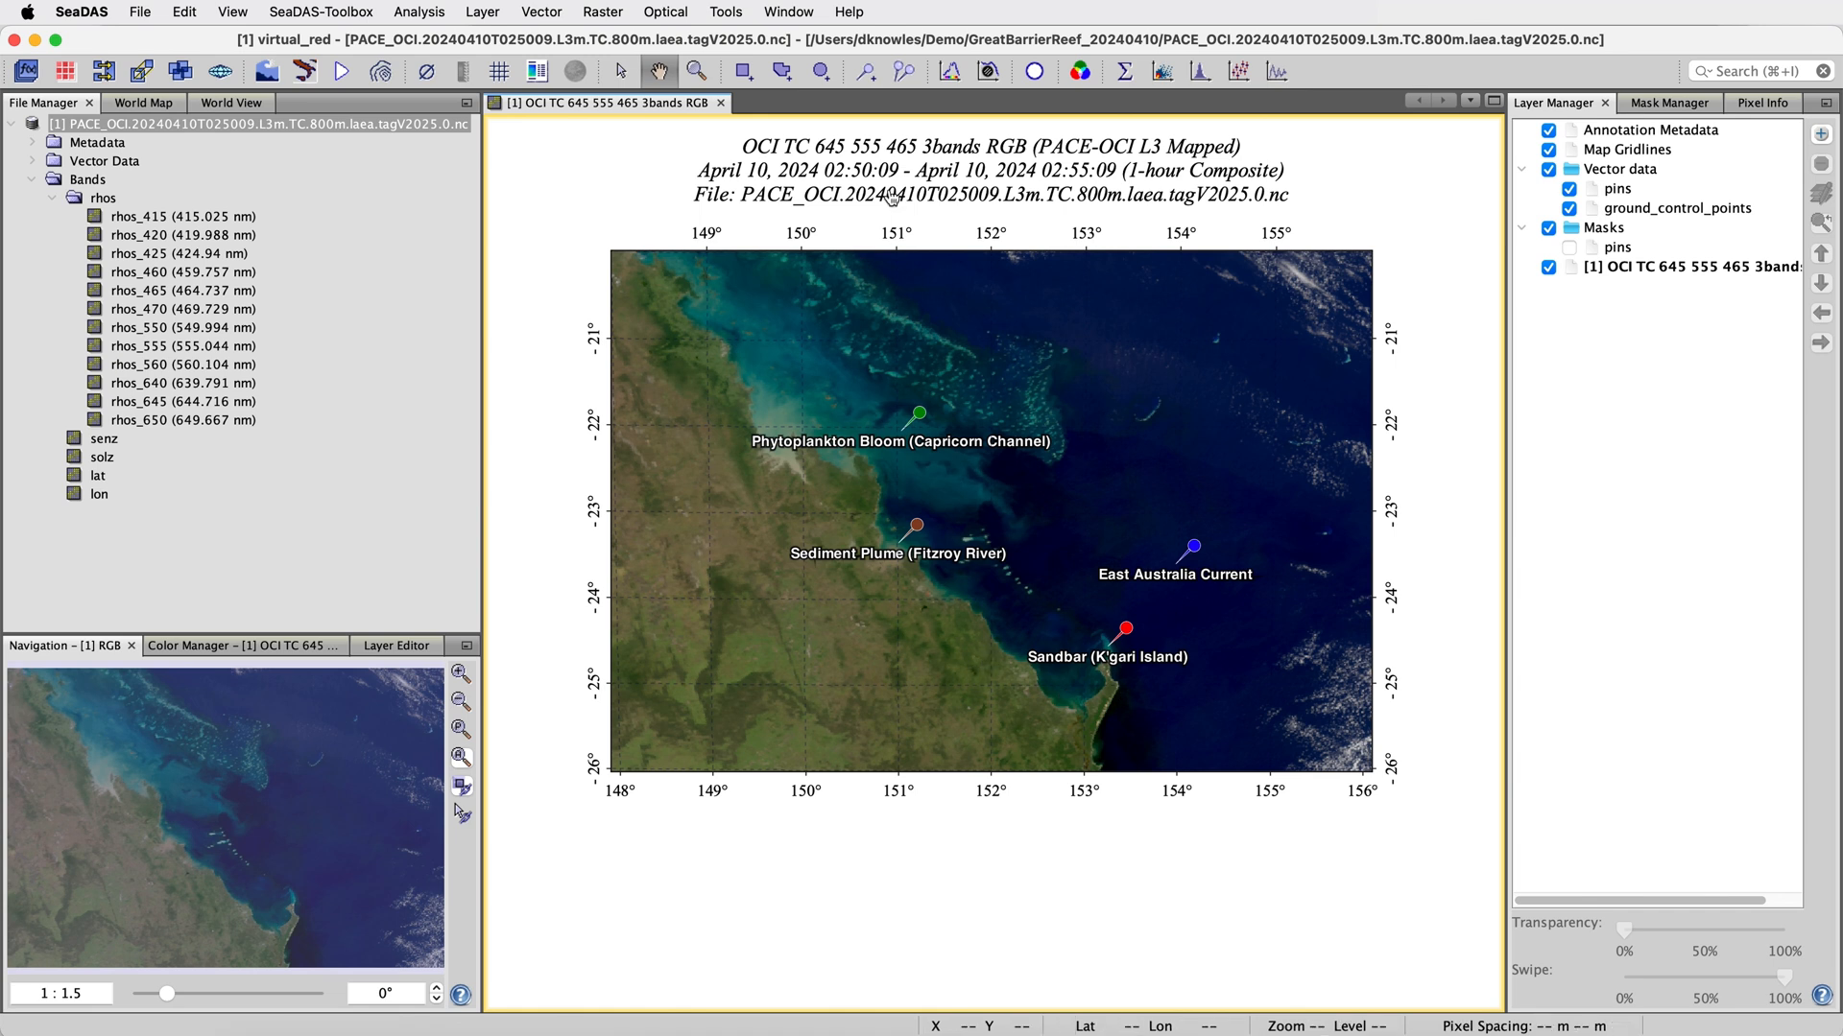
# Select all four labelled pins in the Pin Manager and export them to a placemark file
pyautogui.click(905, 71)
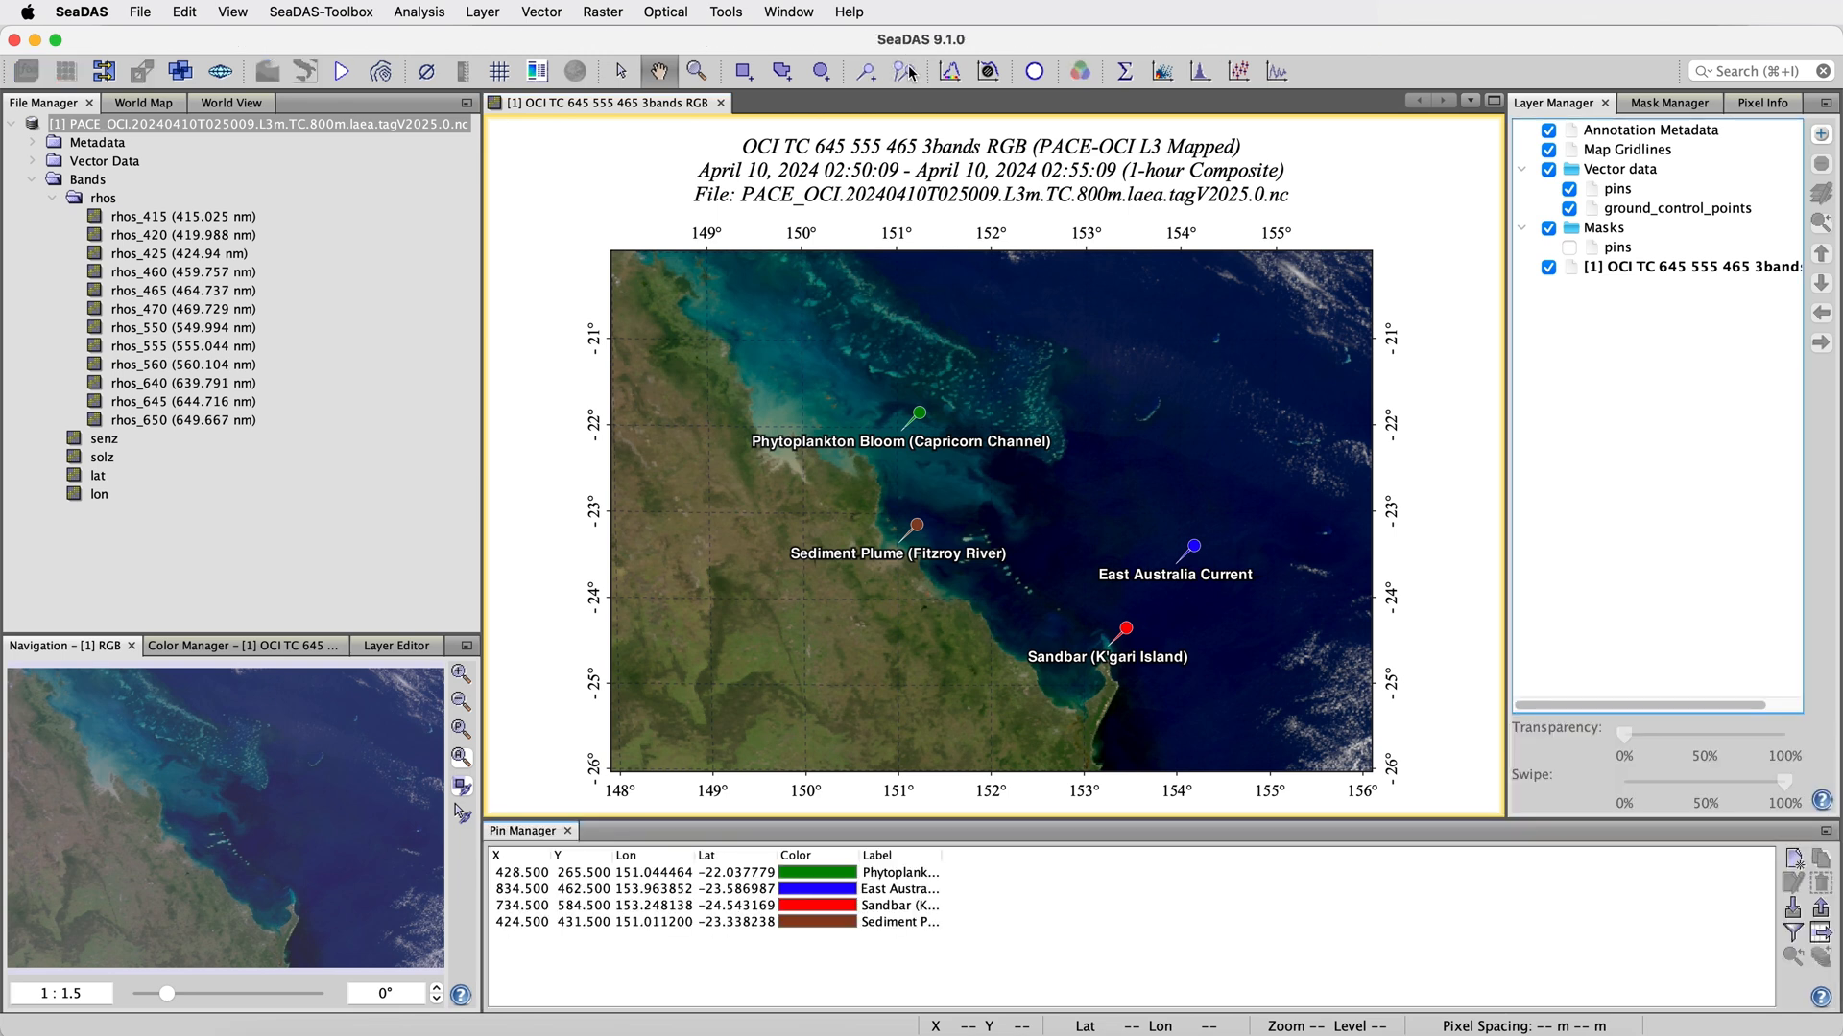
pyautogui.click(754, 874)
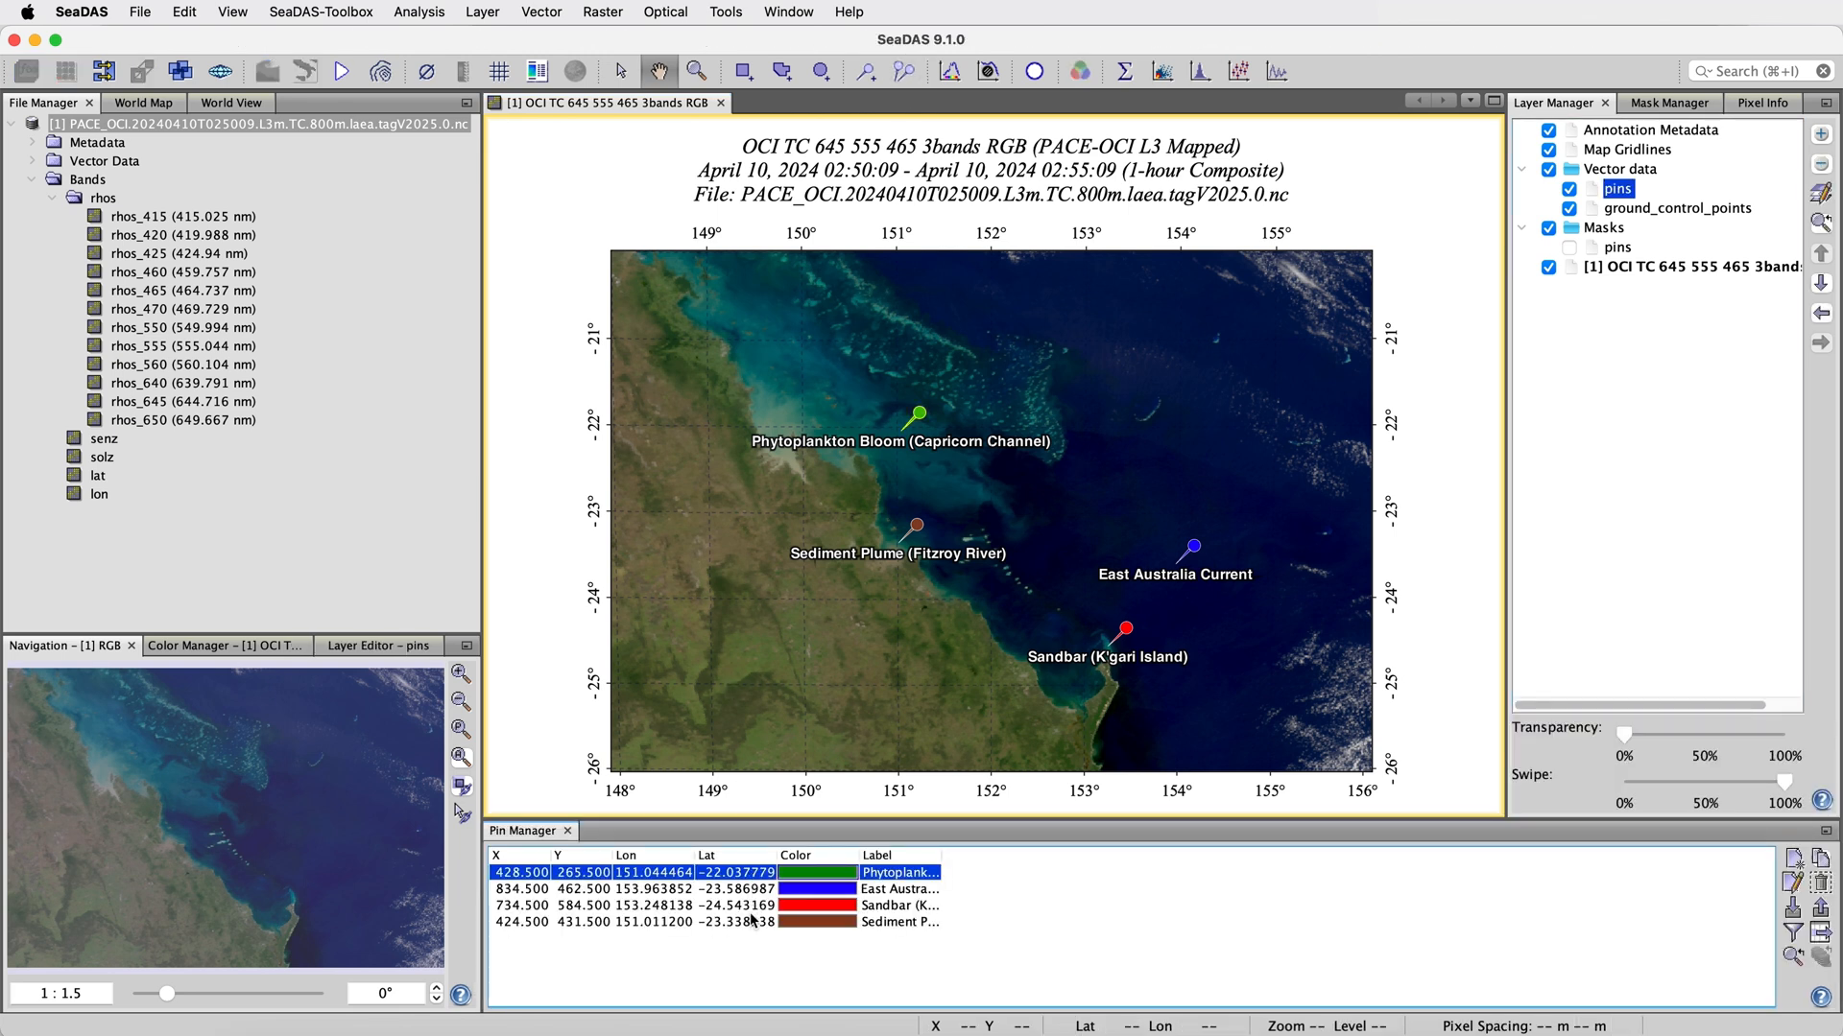
pyautogui.keyDown('shift'); pyautogui.click(753, 922); pyautogui.keyUp('shift')
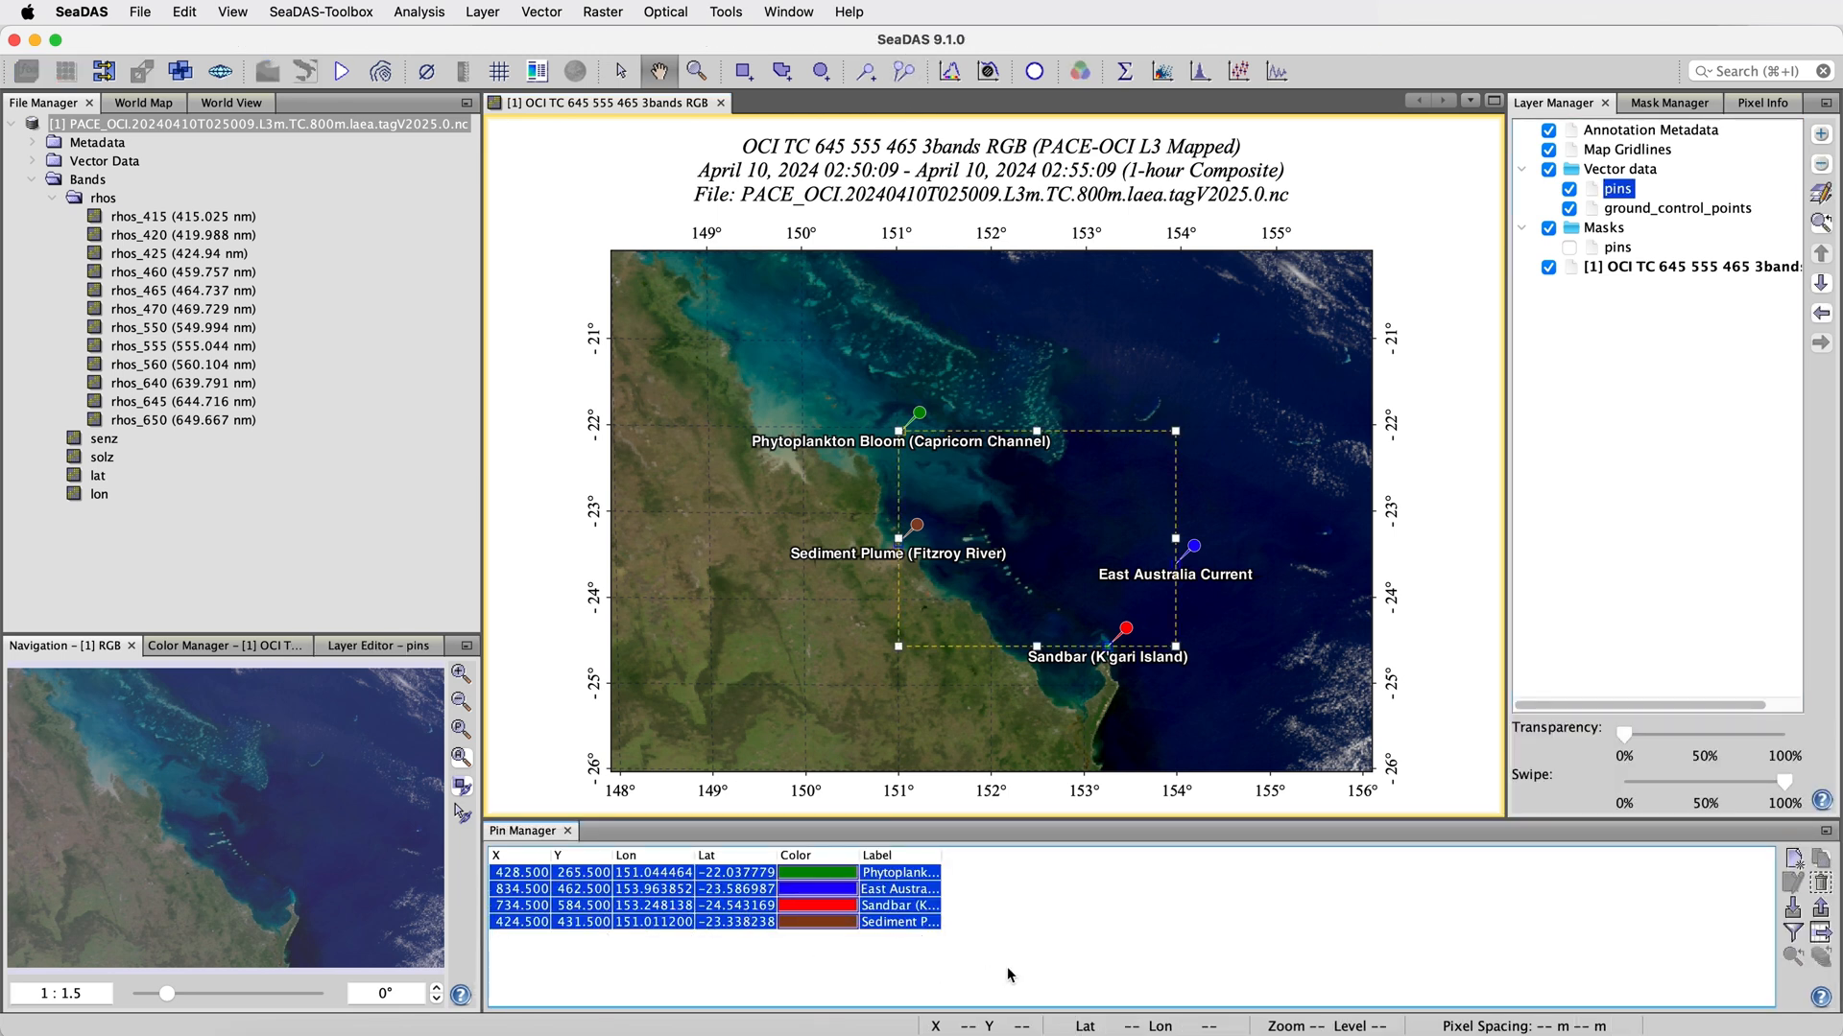
pyautogui.click(1821, 911)
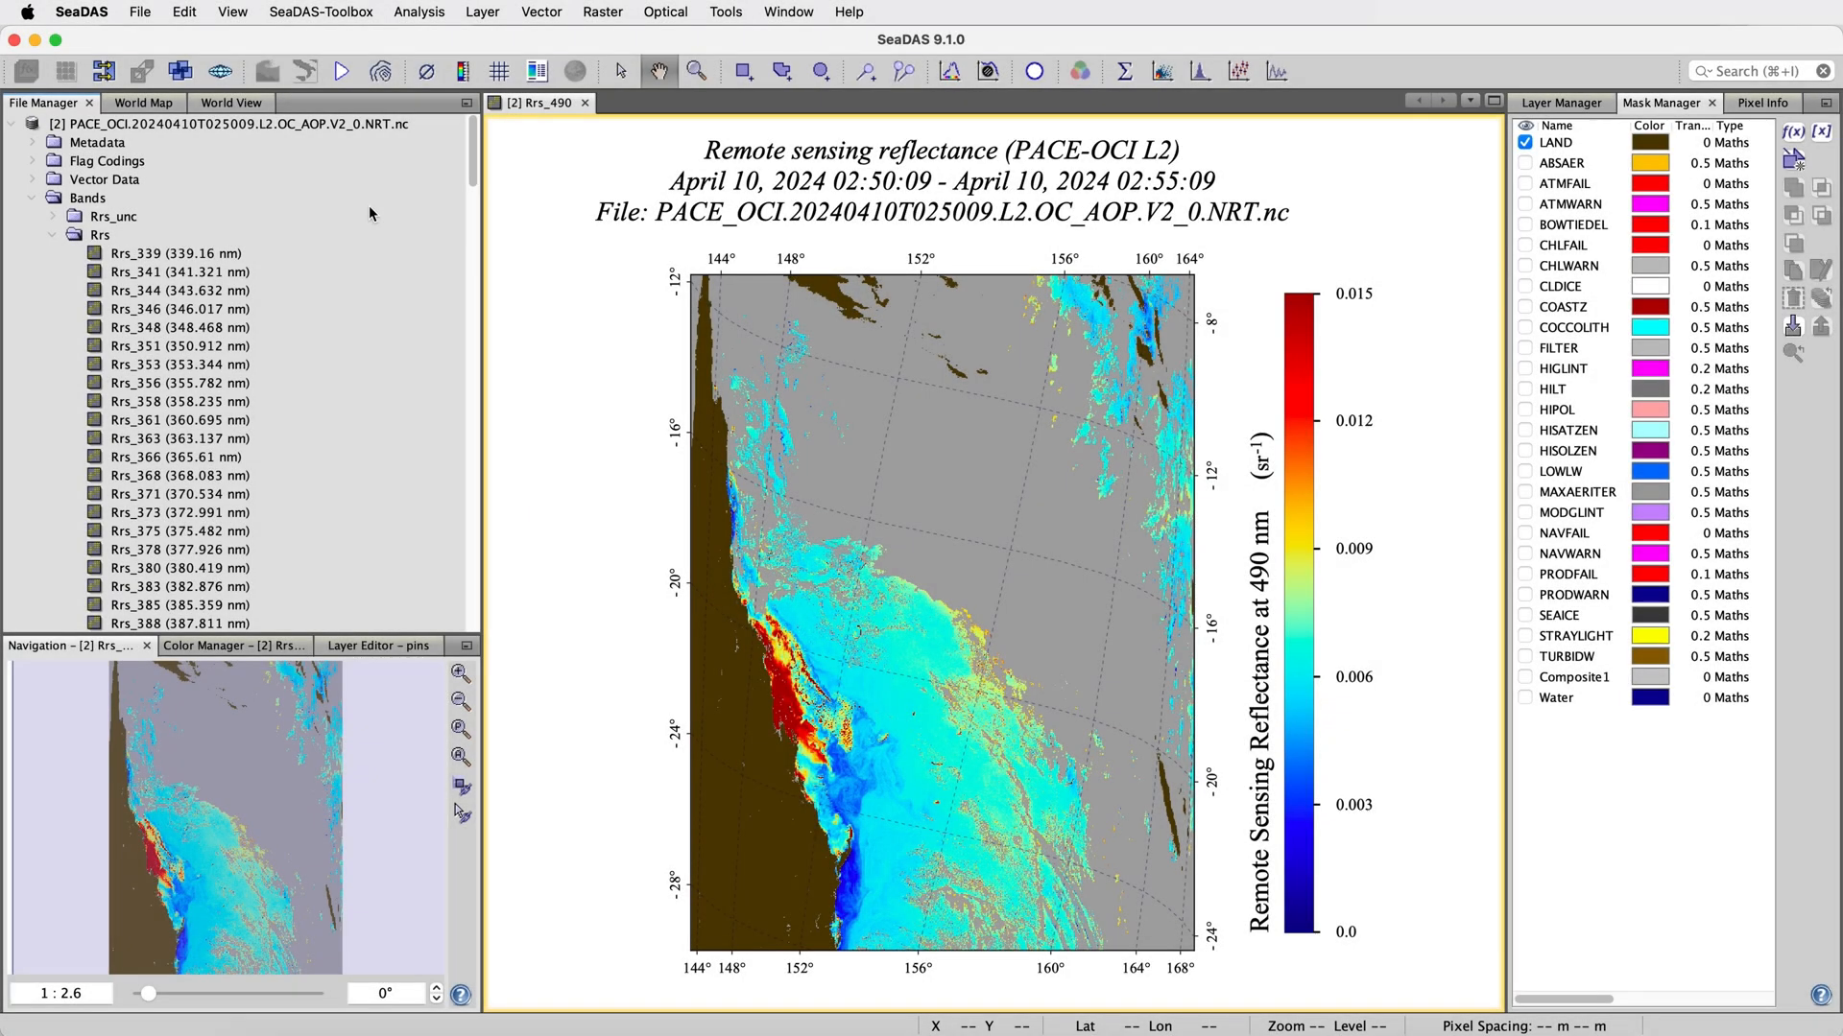
# Import the pins from pin.placemark into the PACE_OCI.20240410T025009.L2.OC_AOP.V2_0.NRT.nc file, shown on its Rrs_490 image
pyautogui.click(328, 124)
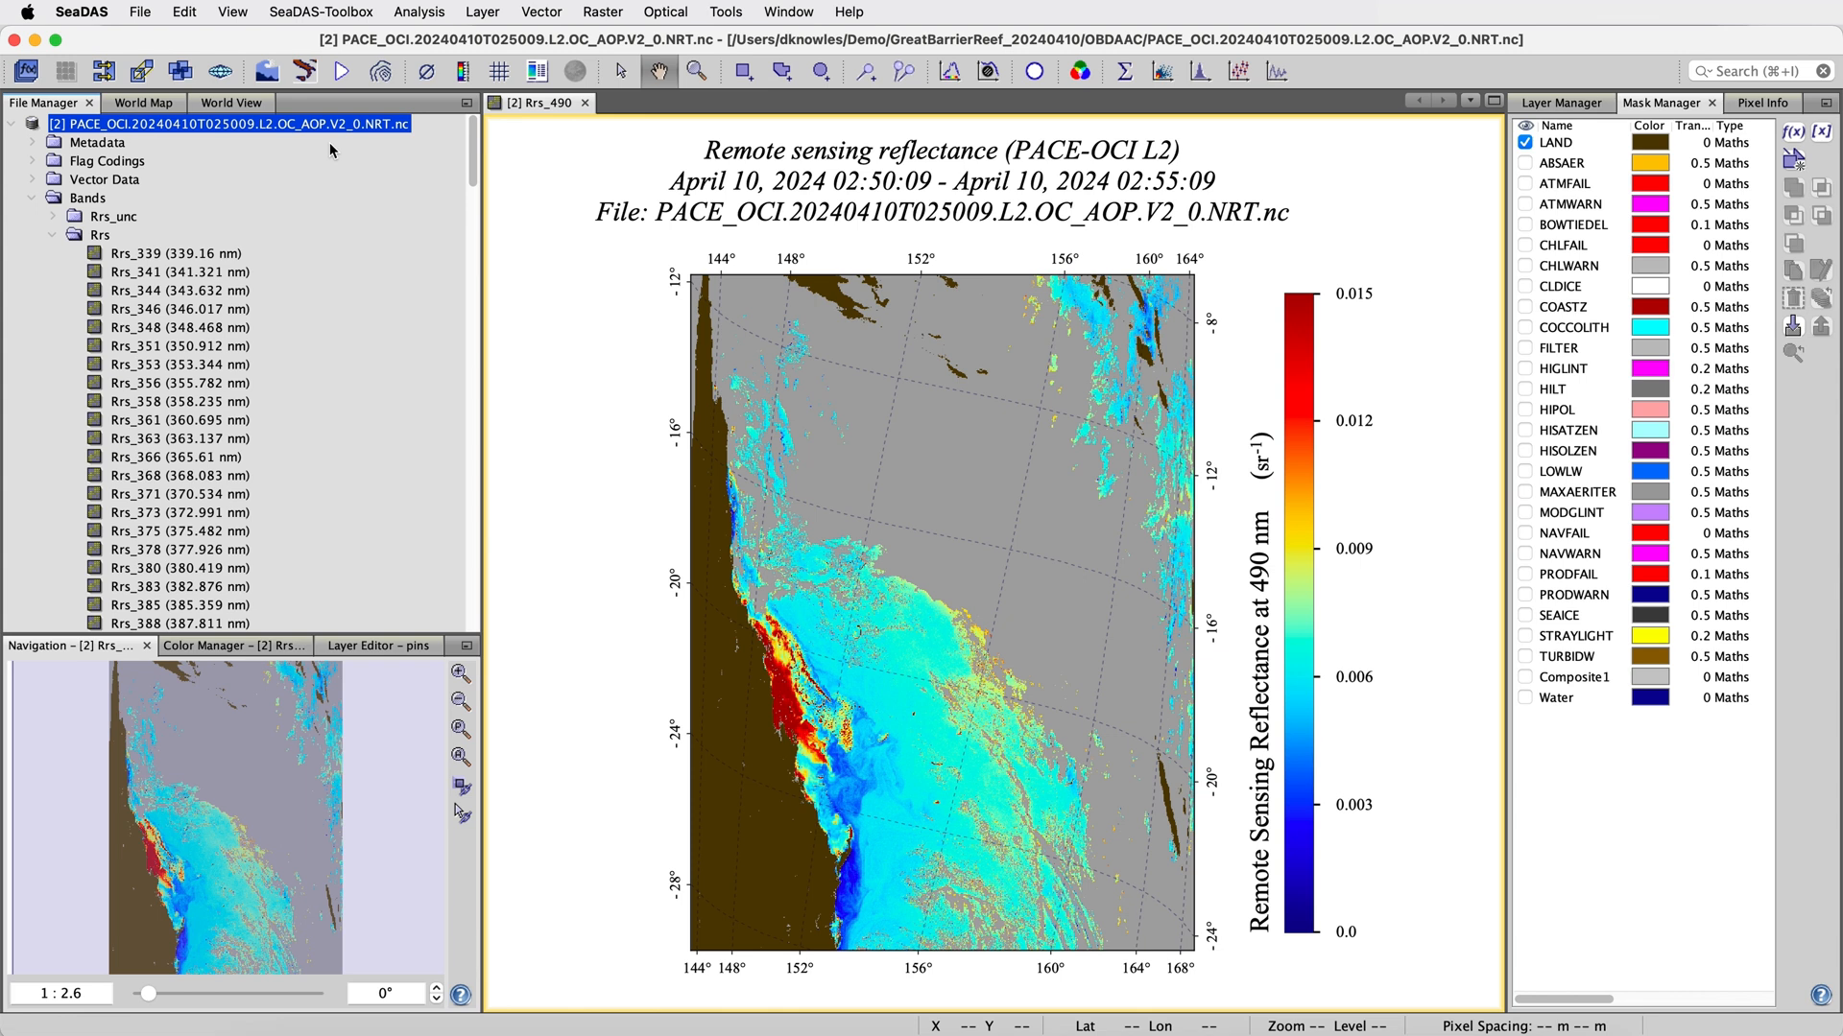
pyautogui.click(895, 76)
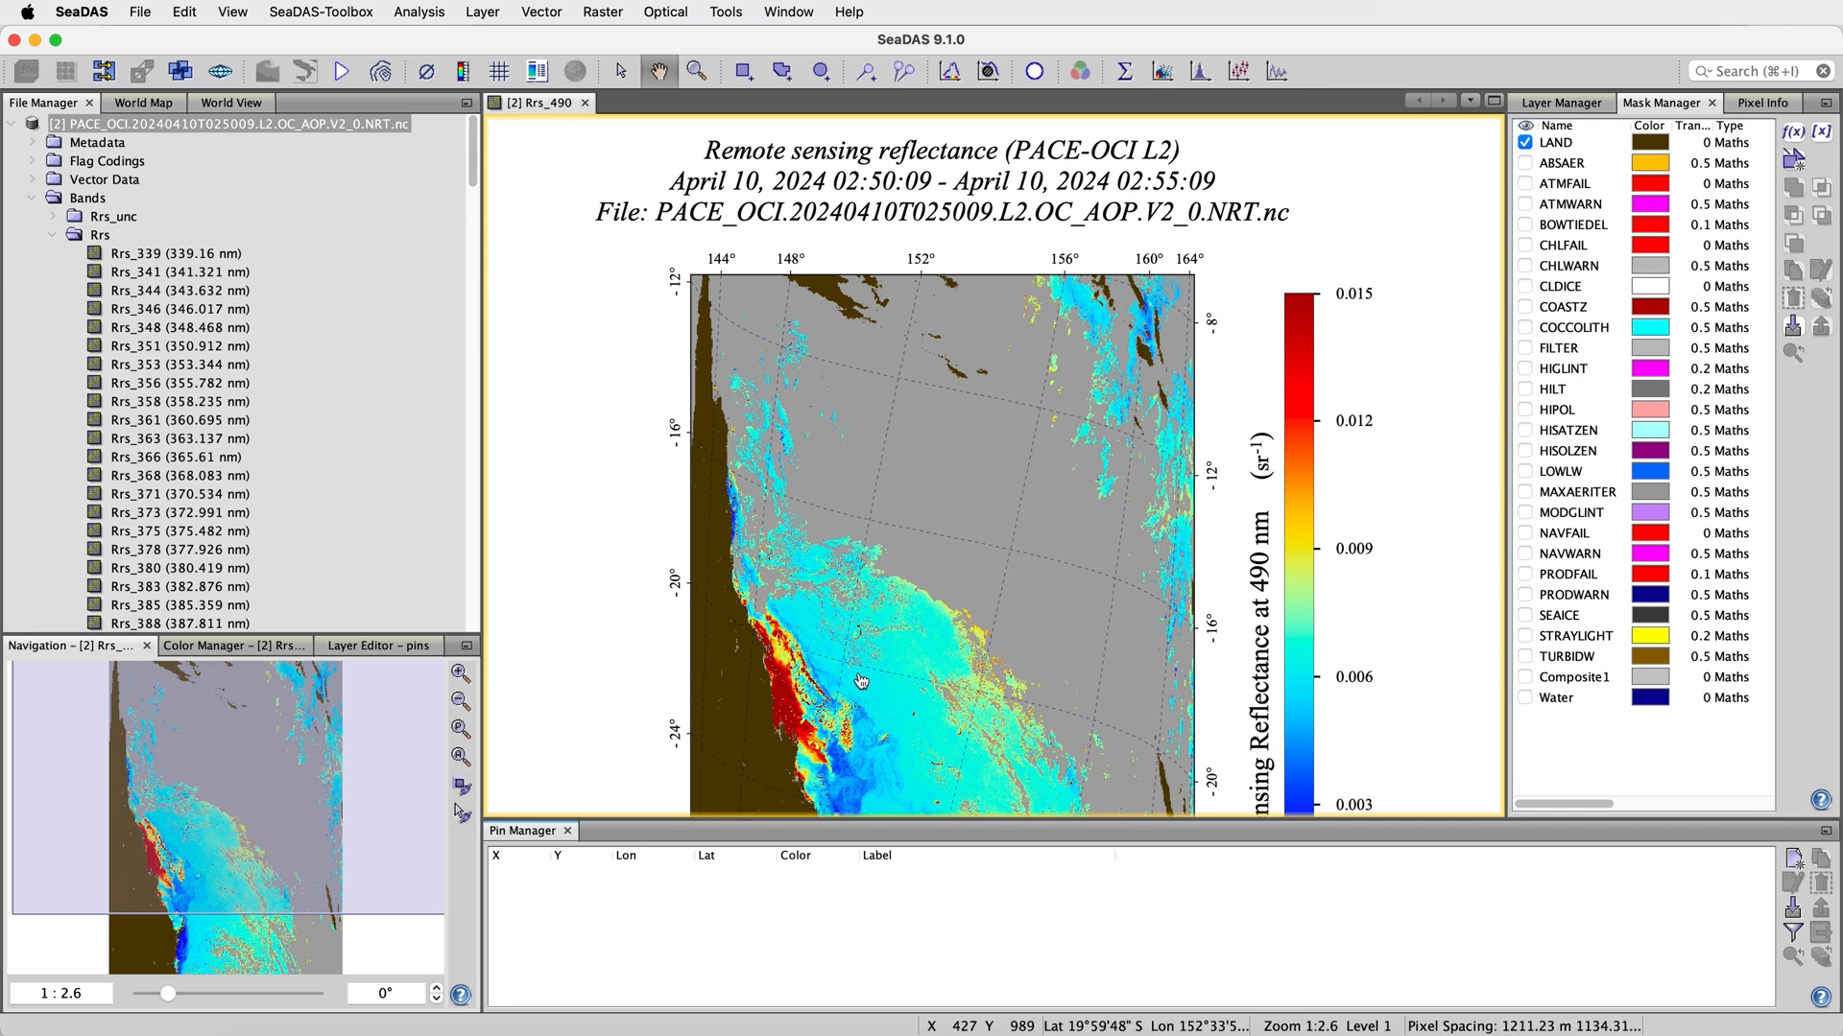
pyautogui.click(1791, 909)
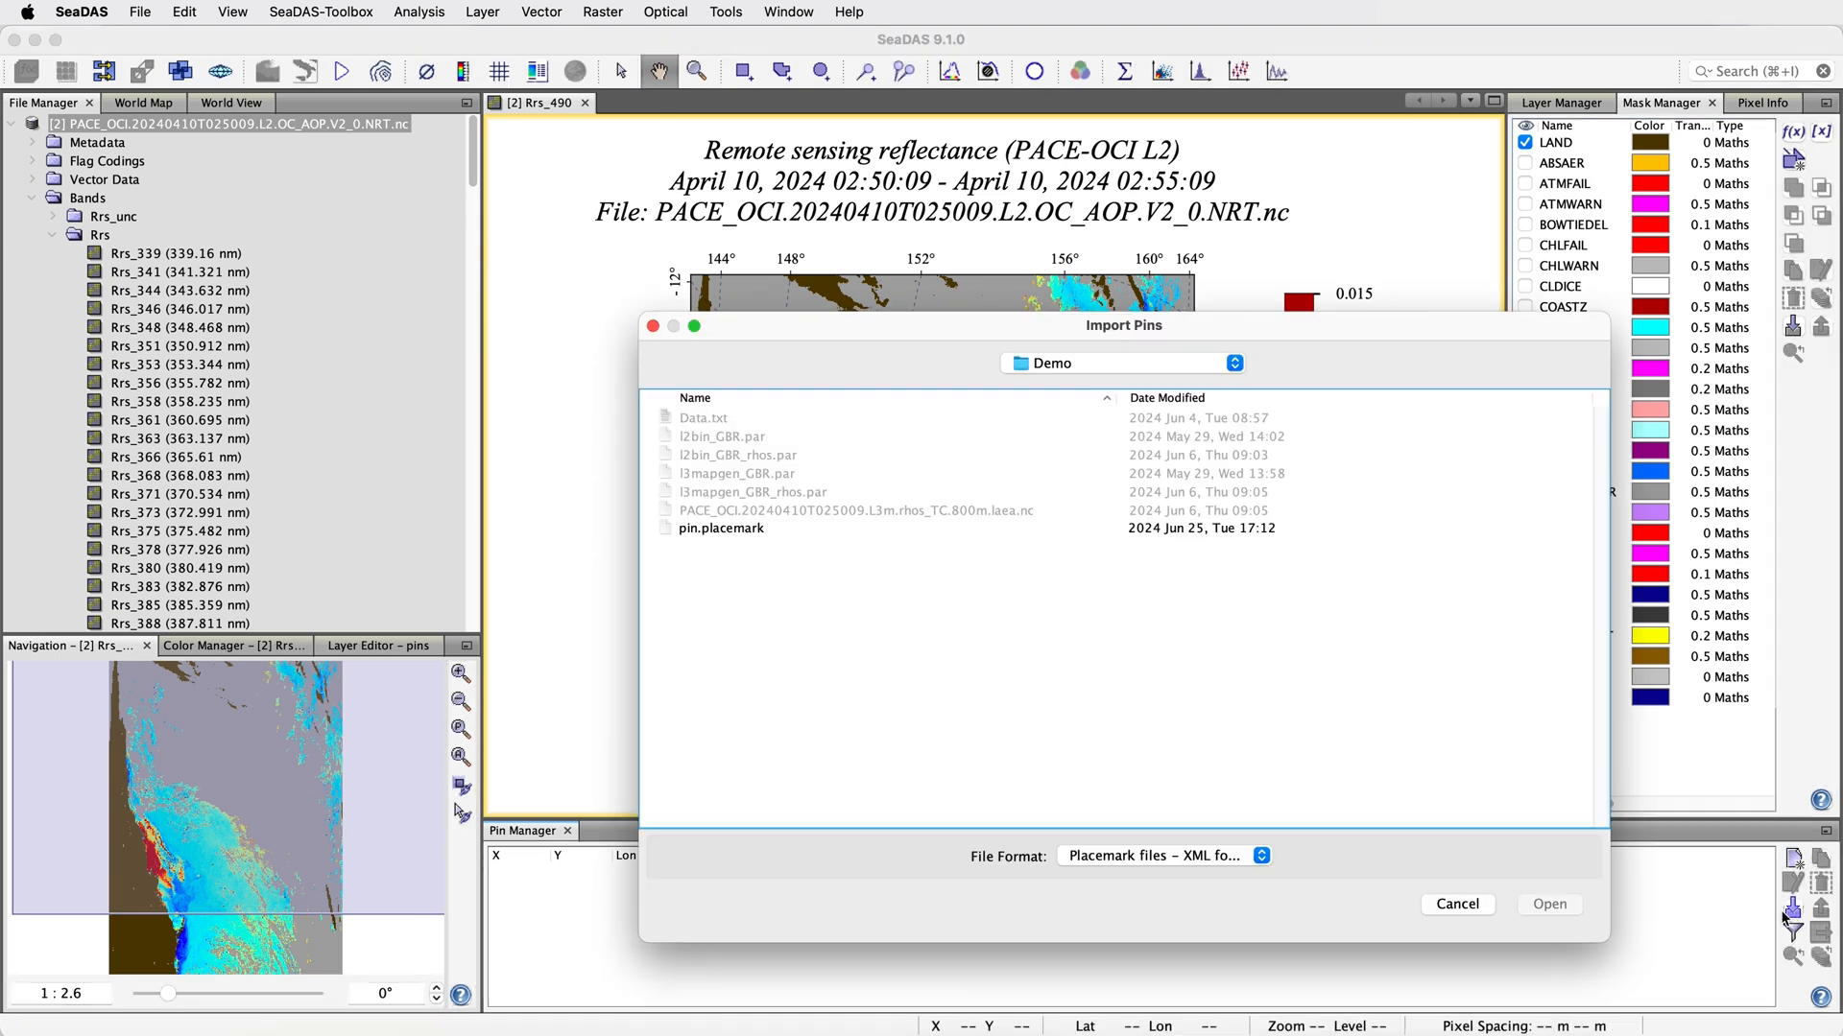
pyautogui.click(733, 528)
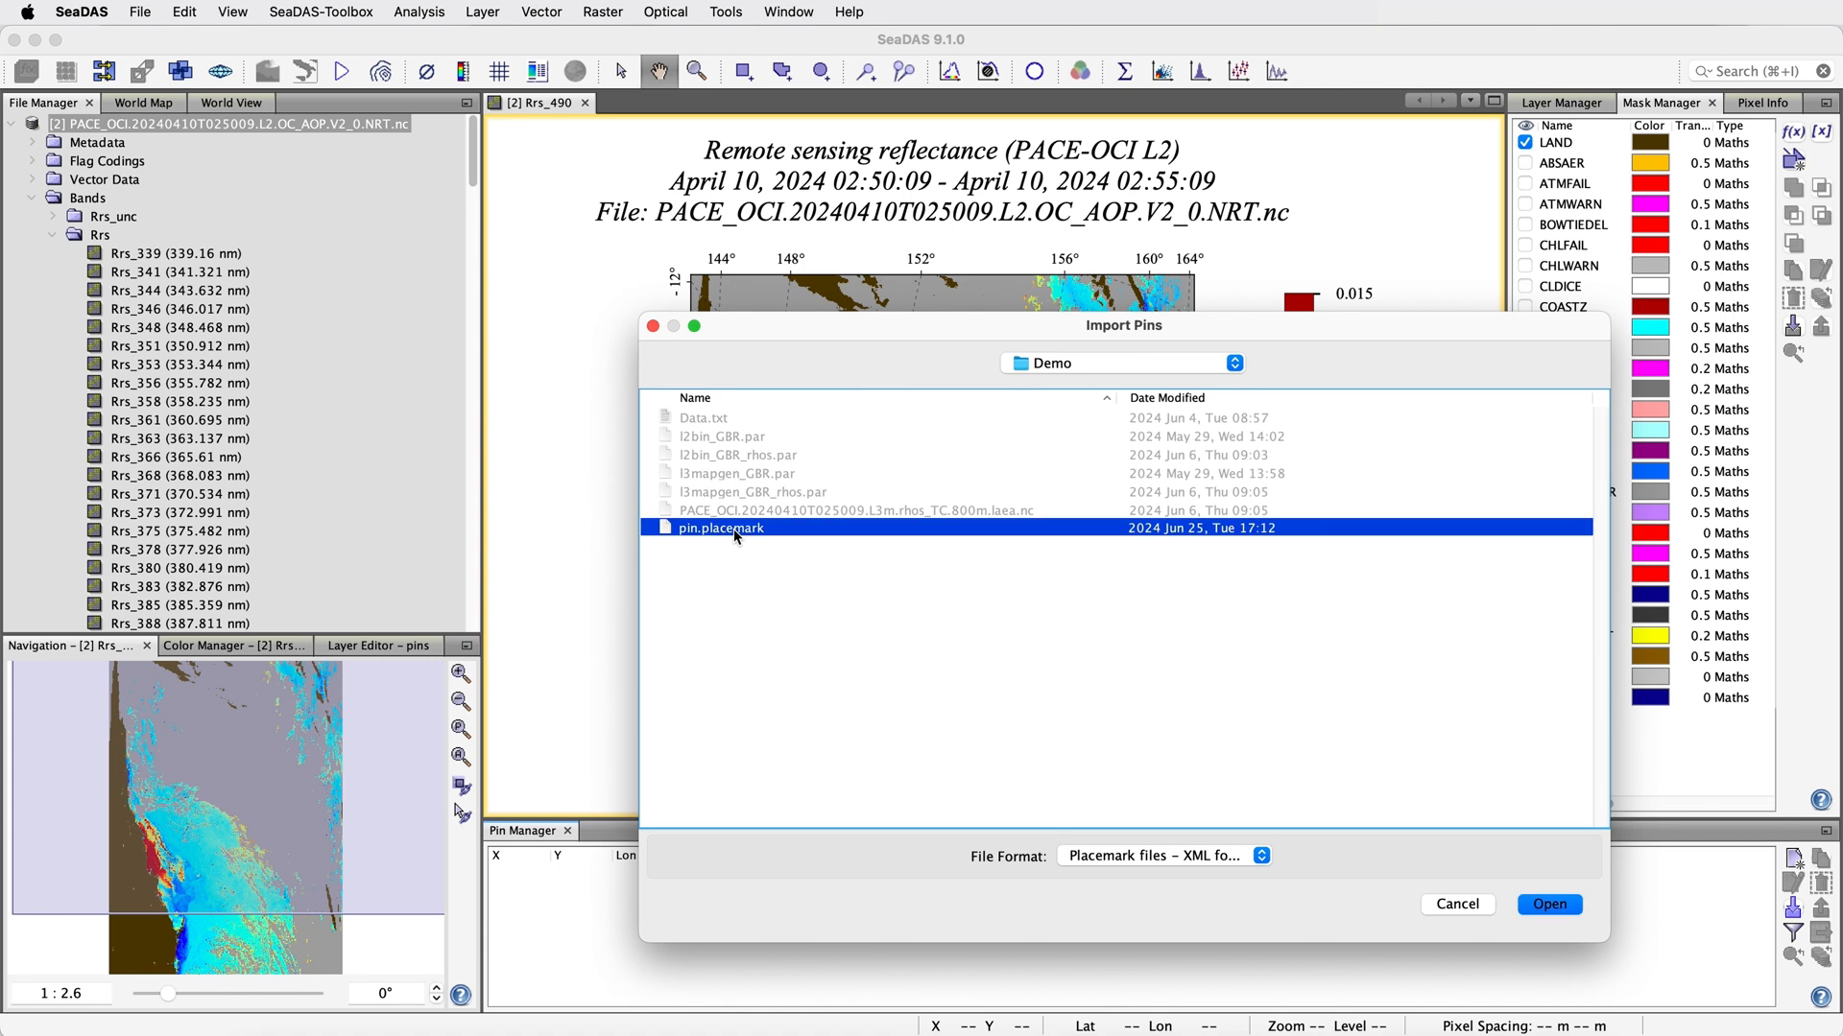
pyautogui.click(1549, 905)
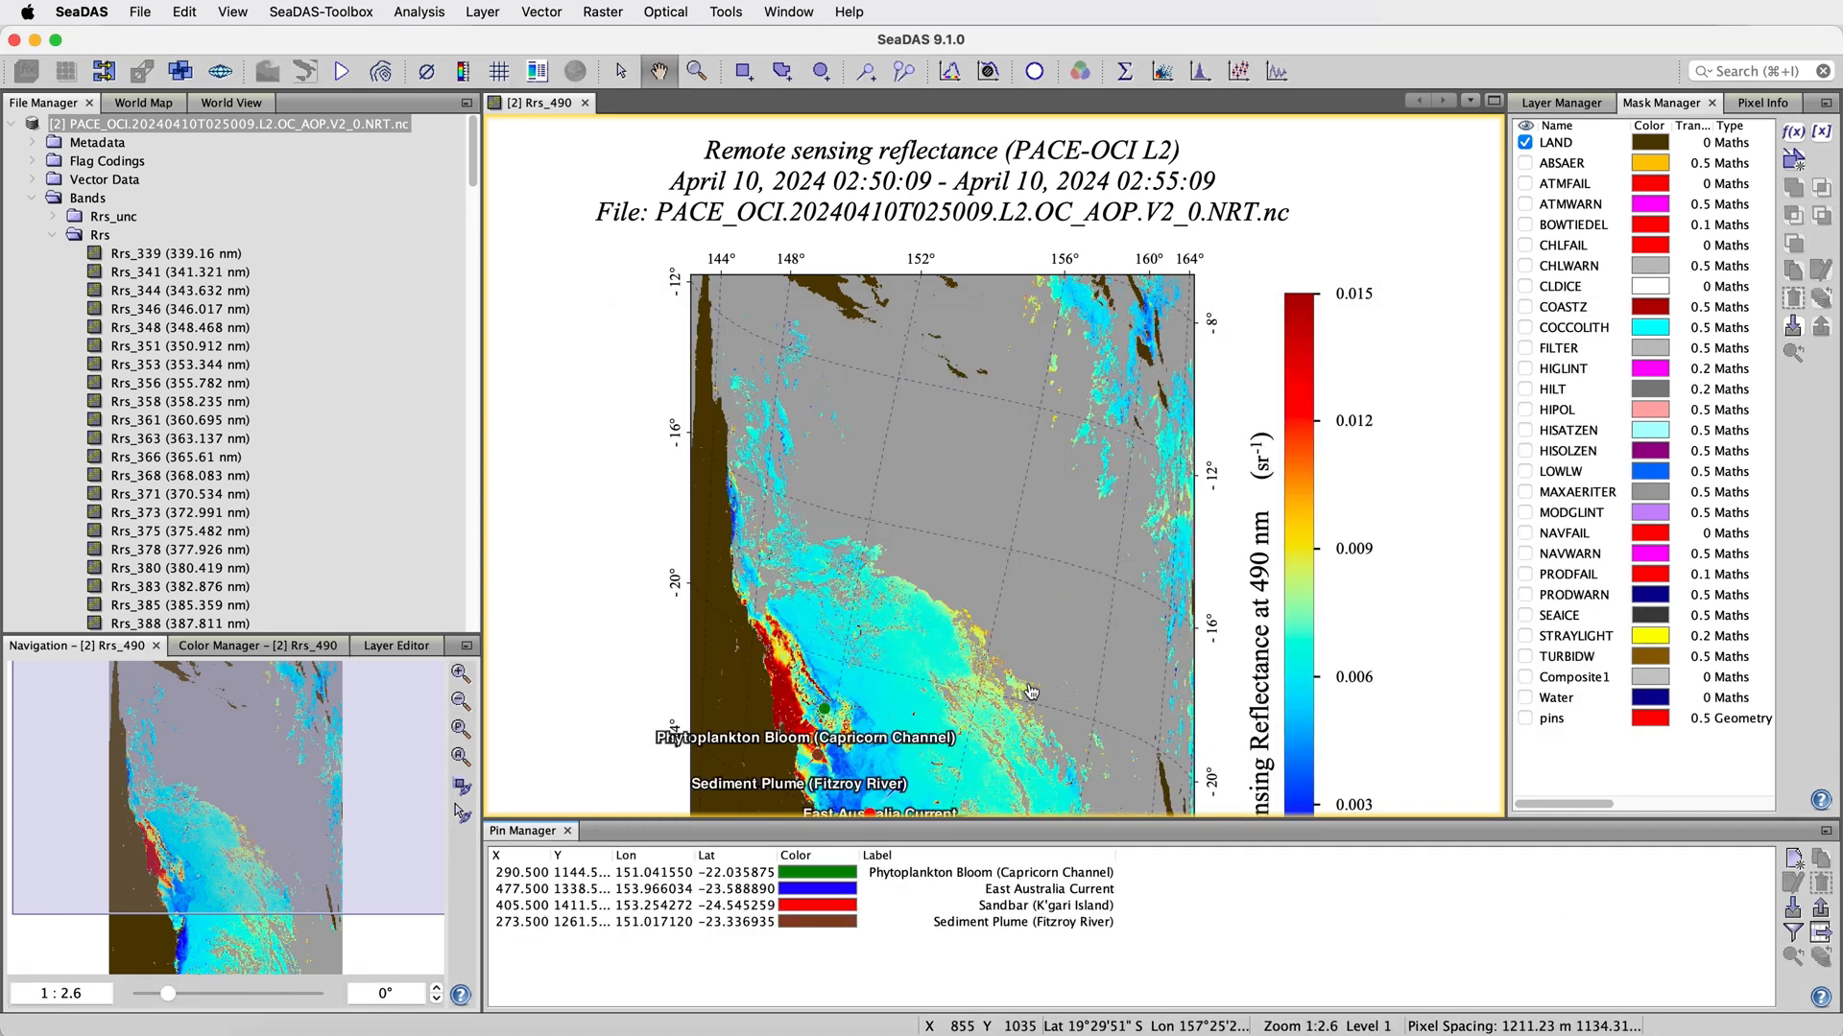
pyautogui.scroll(5, 934, 672)
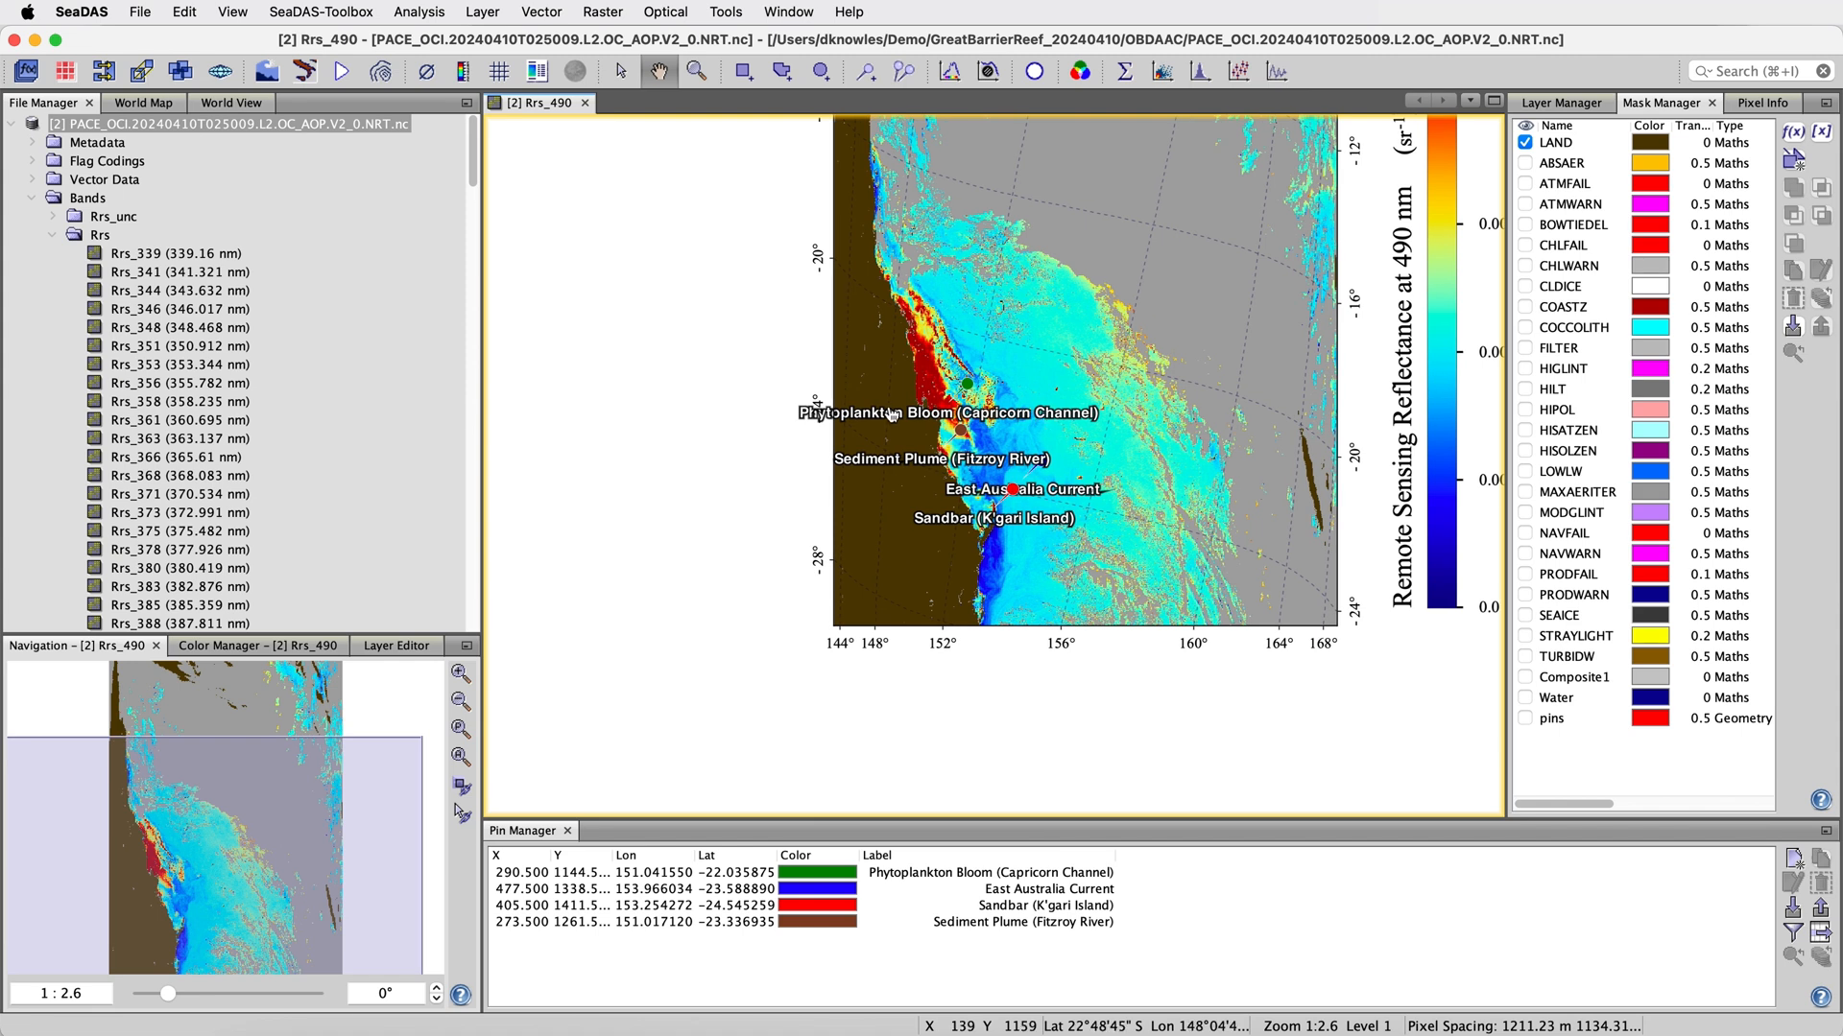
pyautogui.scroll(5, 890, 414)
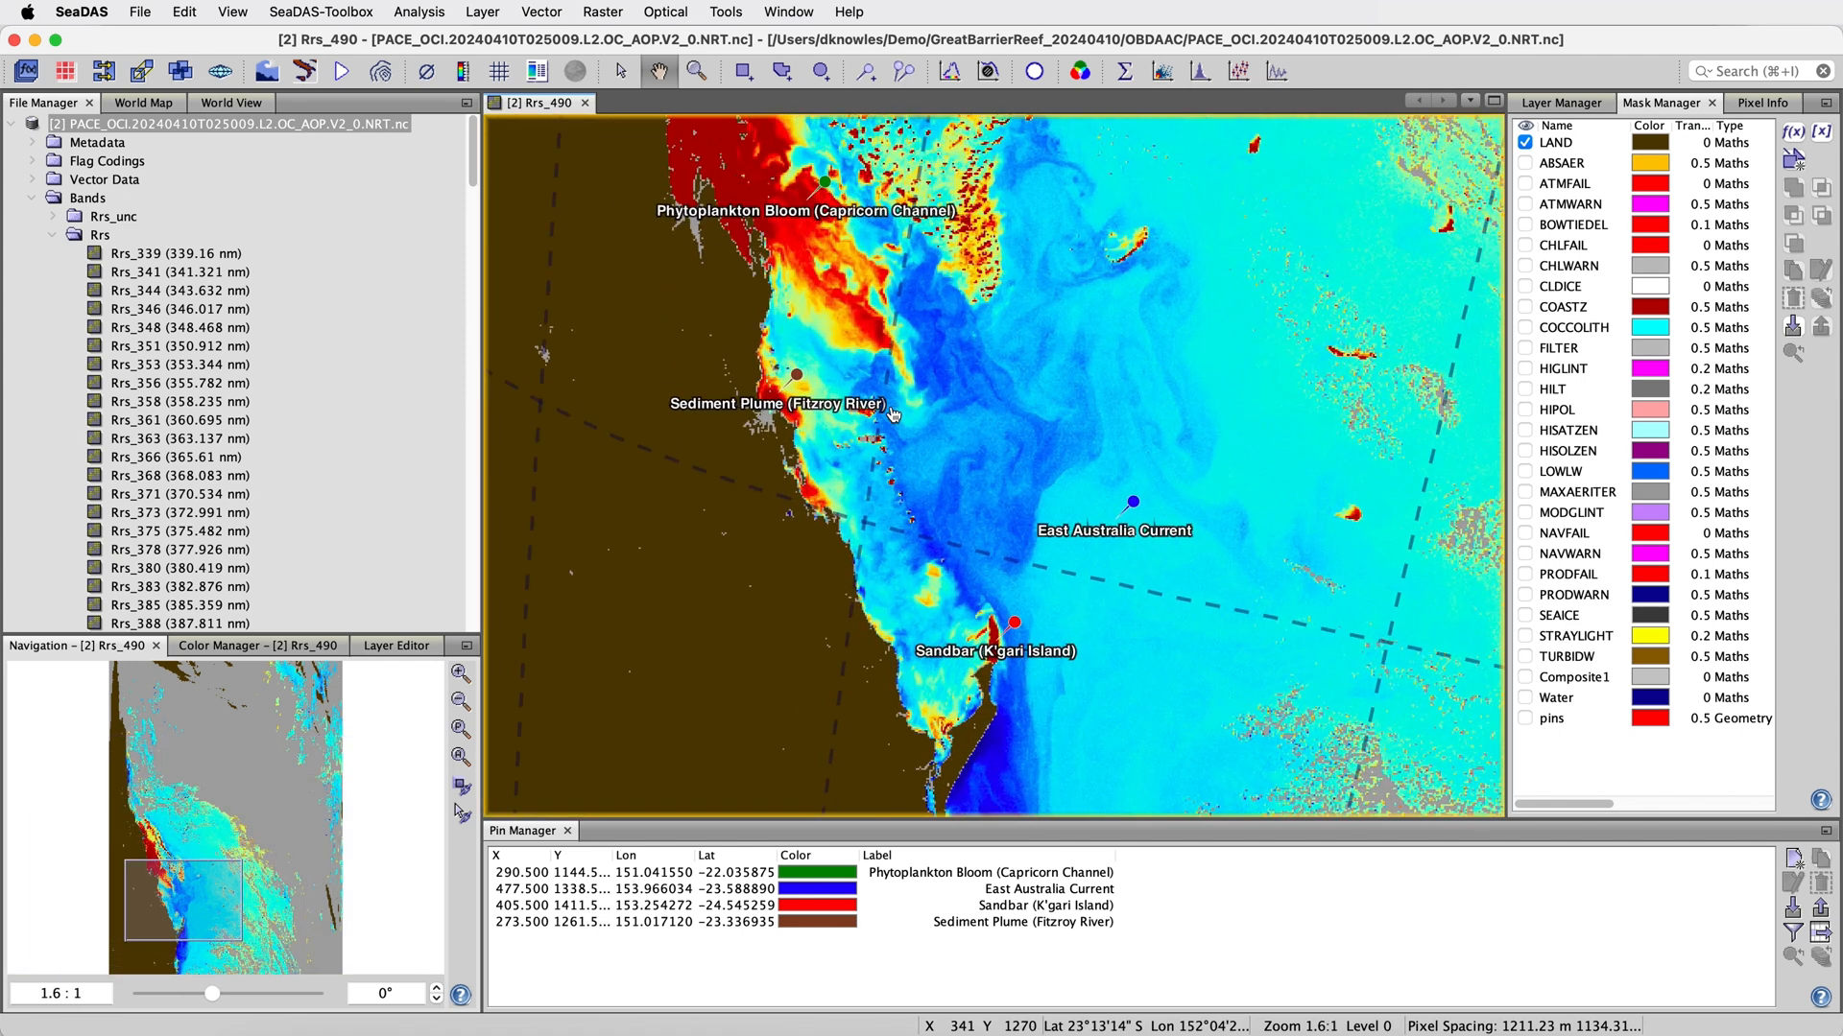
# Add the Rrs_442 and Rrs_490 band values to the pin table and widen its columns to fit the full labels and values
pyautogui.click(1792, 937)
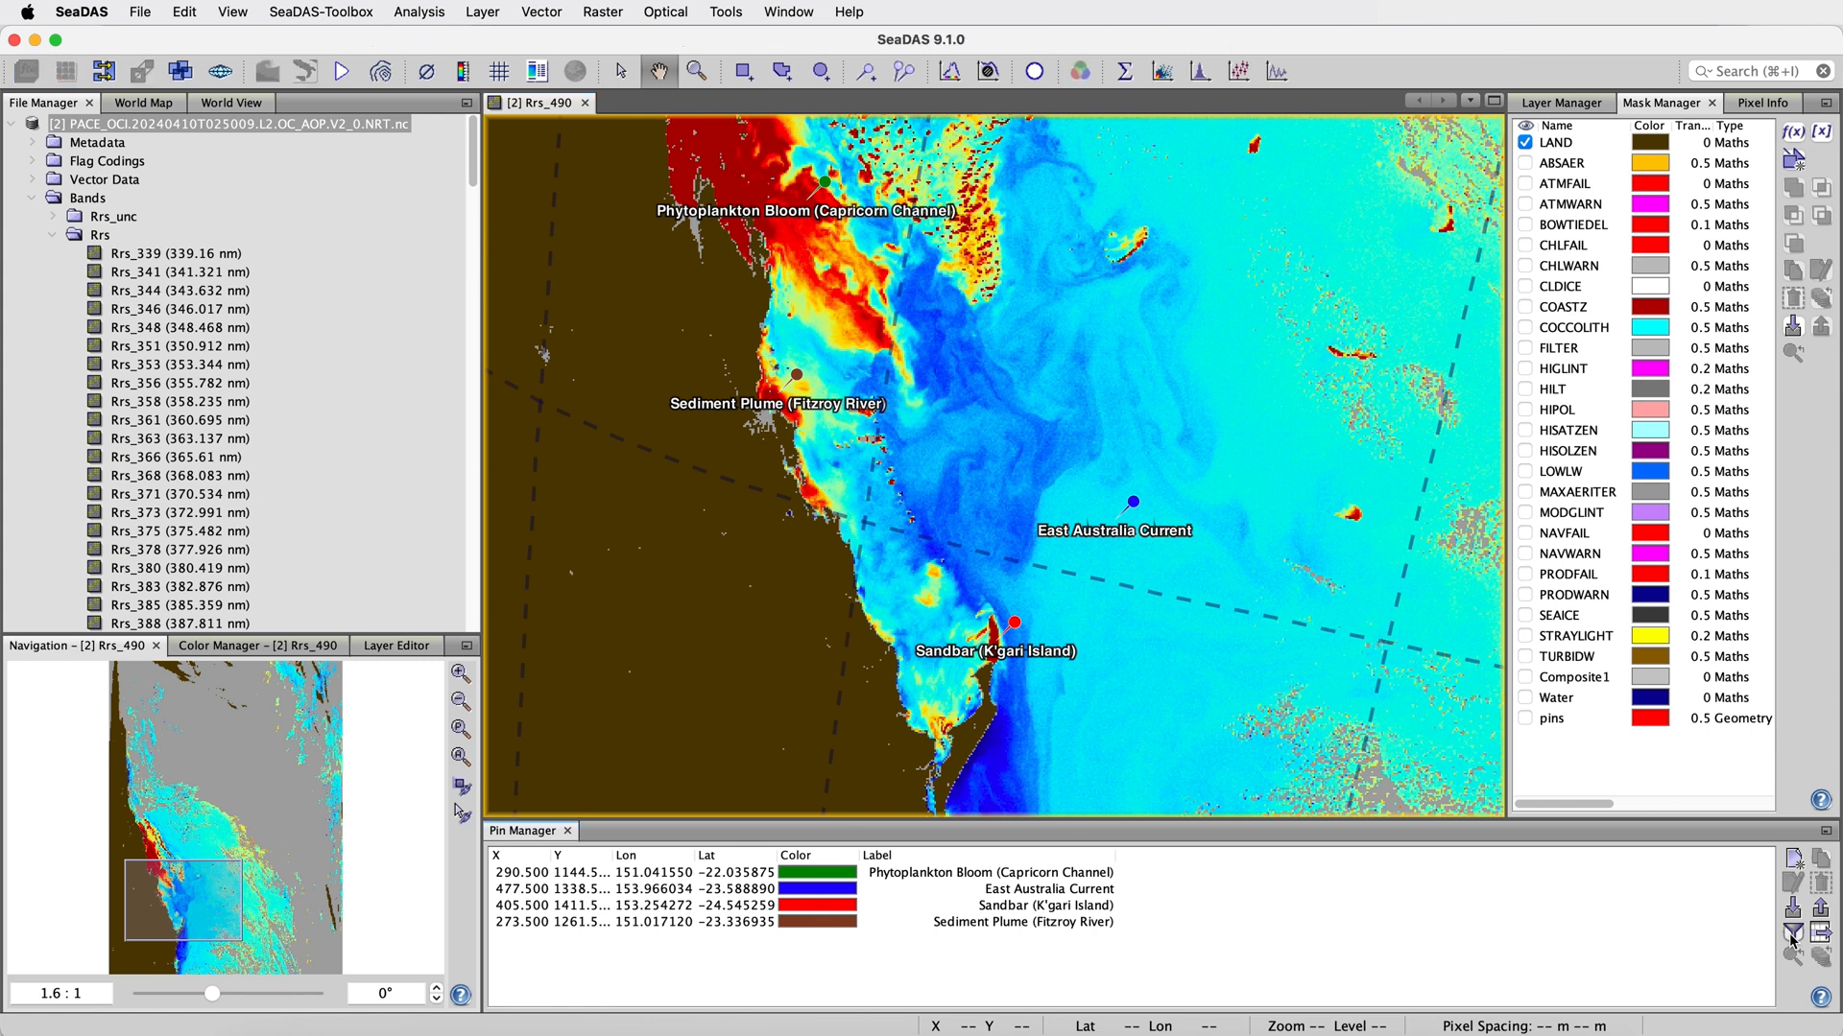
pyautogui.scroll(-9, 835, 572)
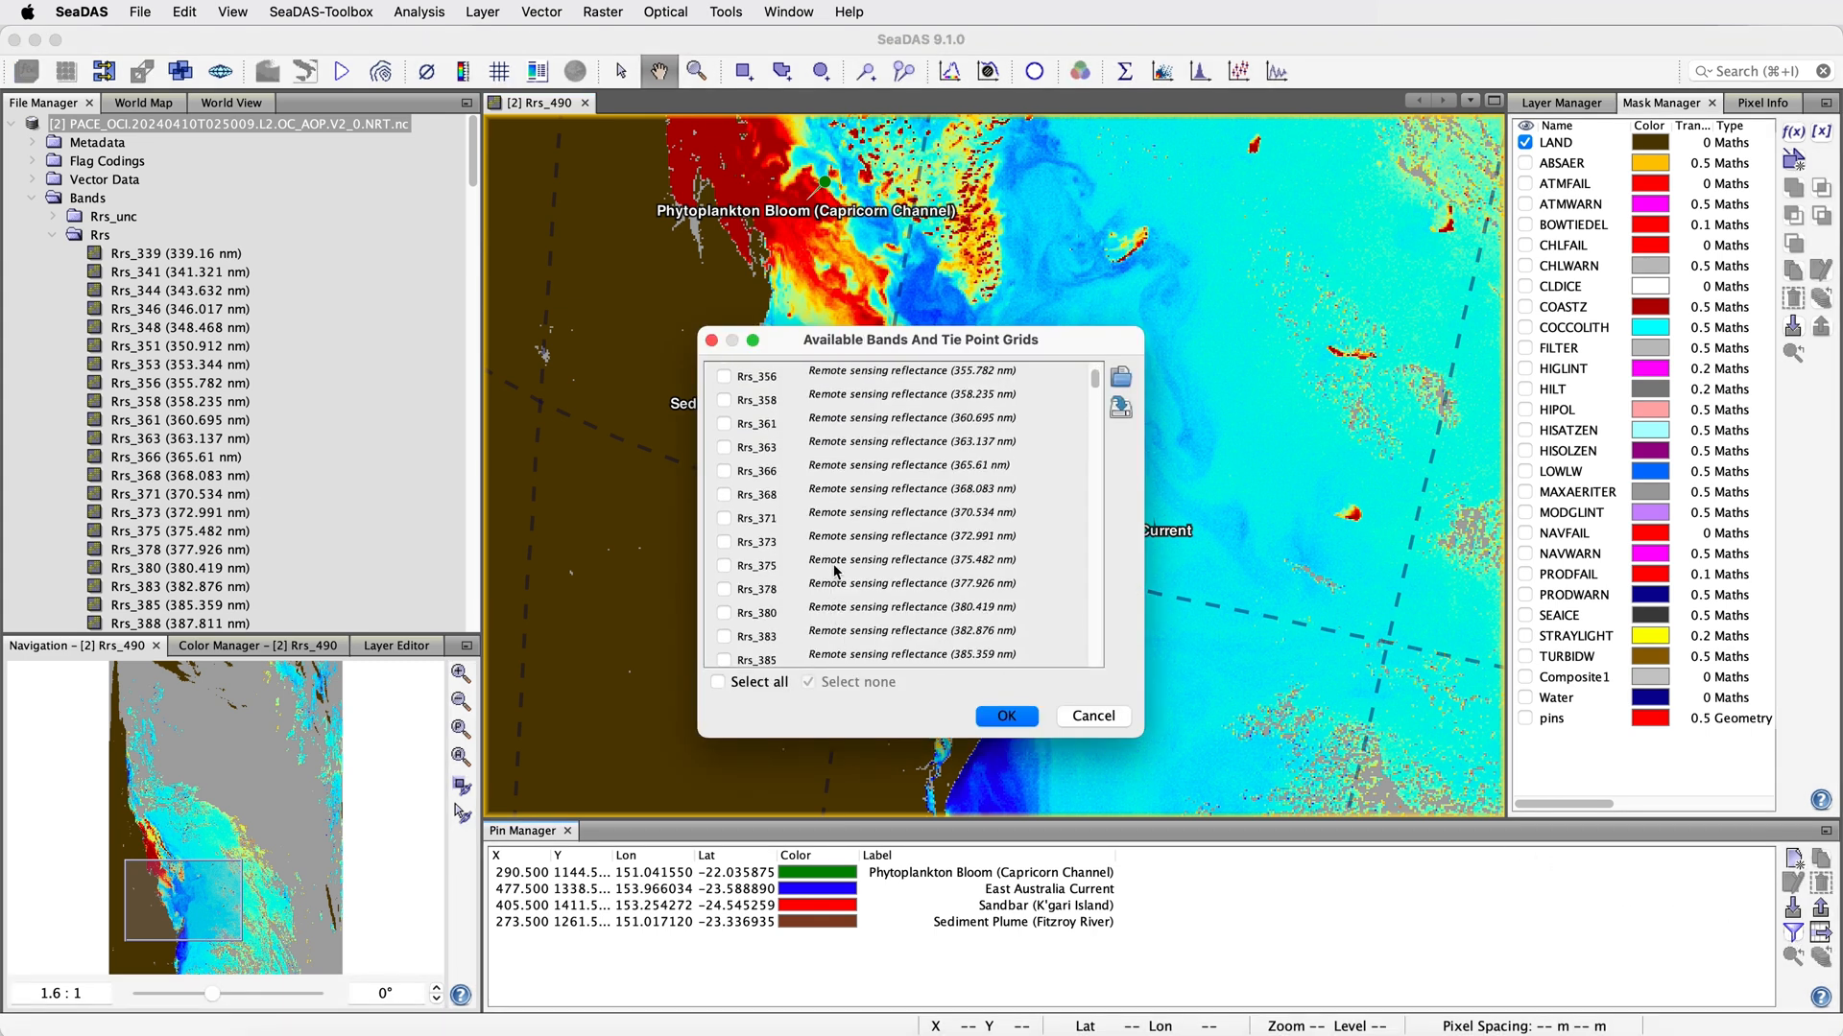
pyautogui.scroll(-3, 835, 572)
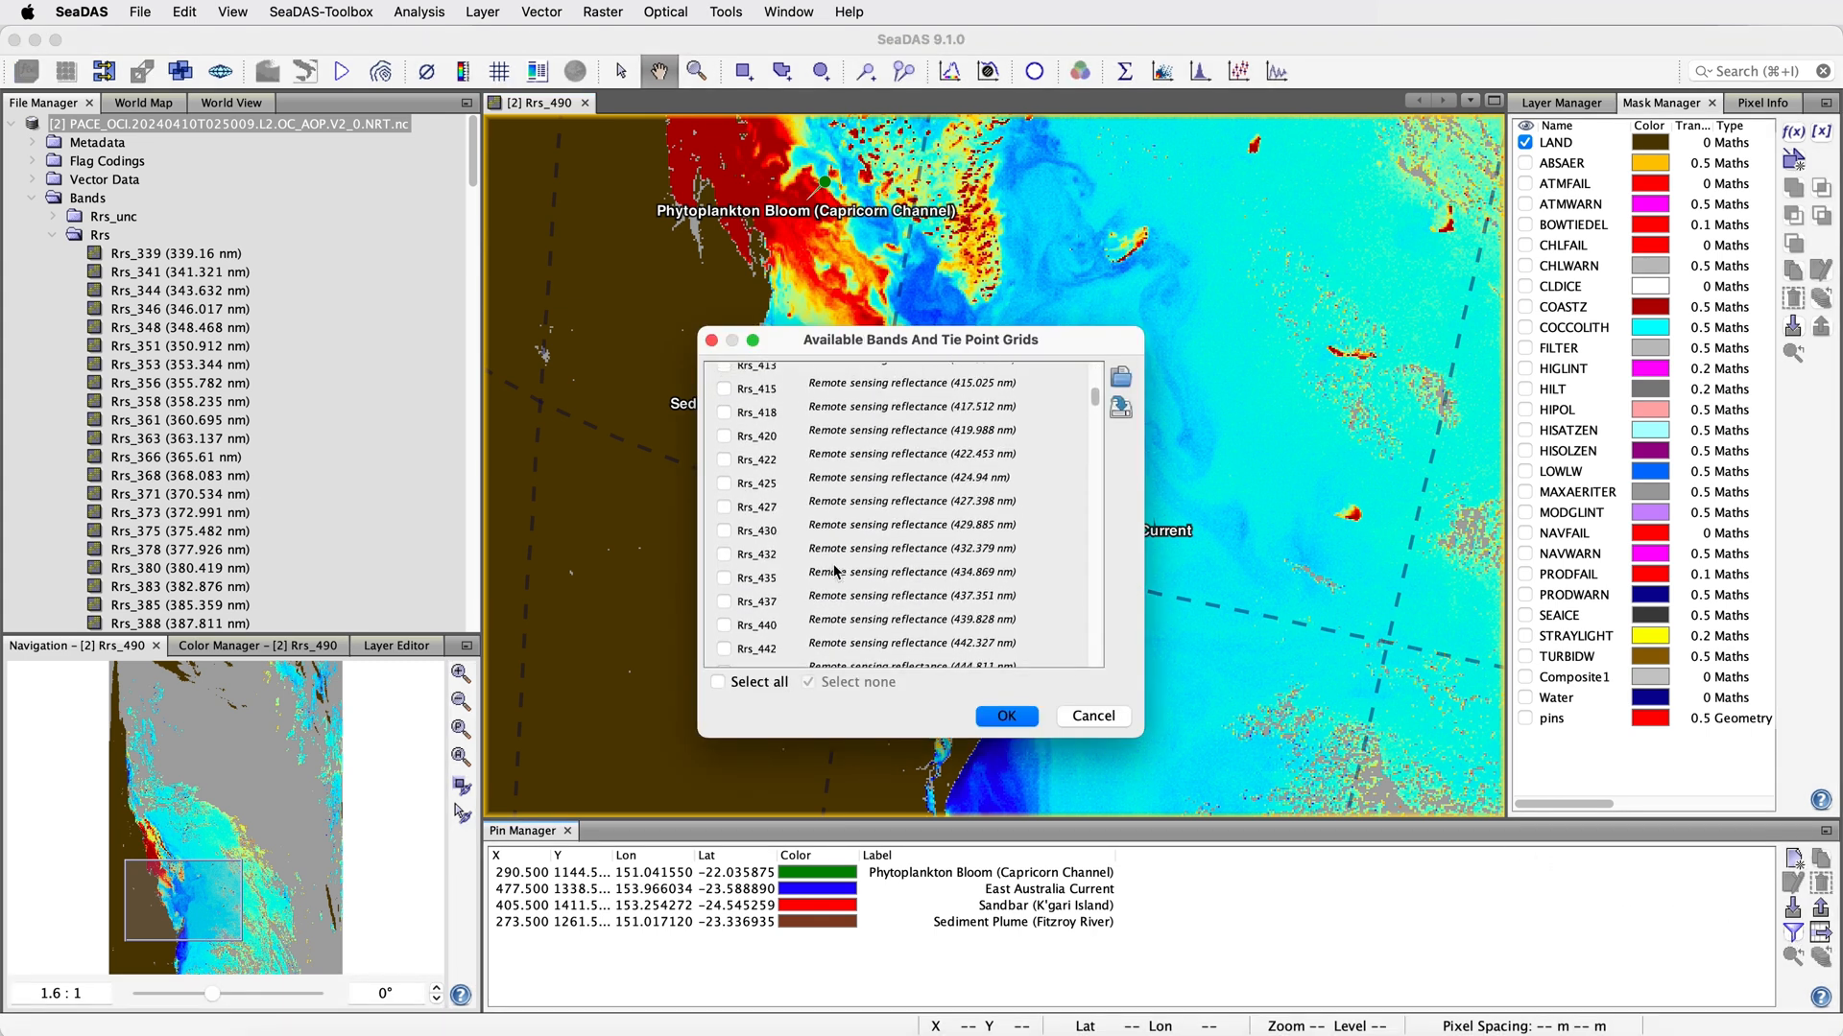
pyautogui.click(723, 547)
pyautogui.scroll(-6, 783, 556)
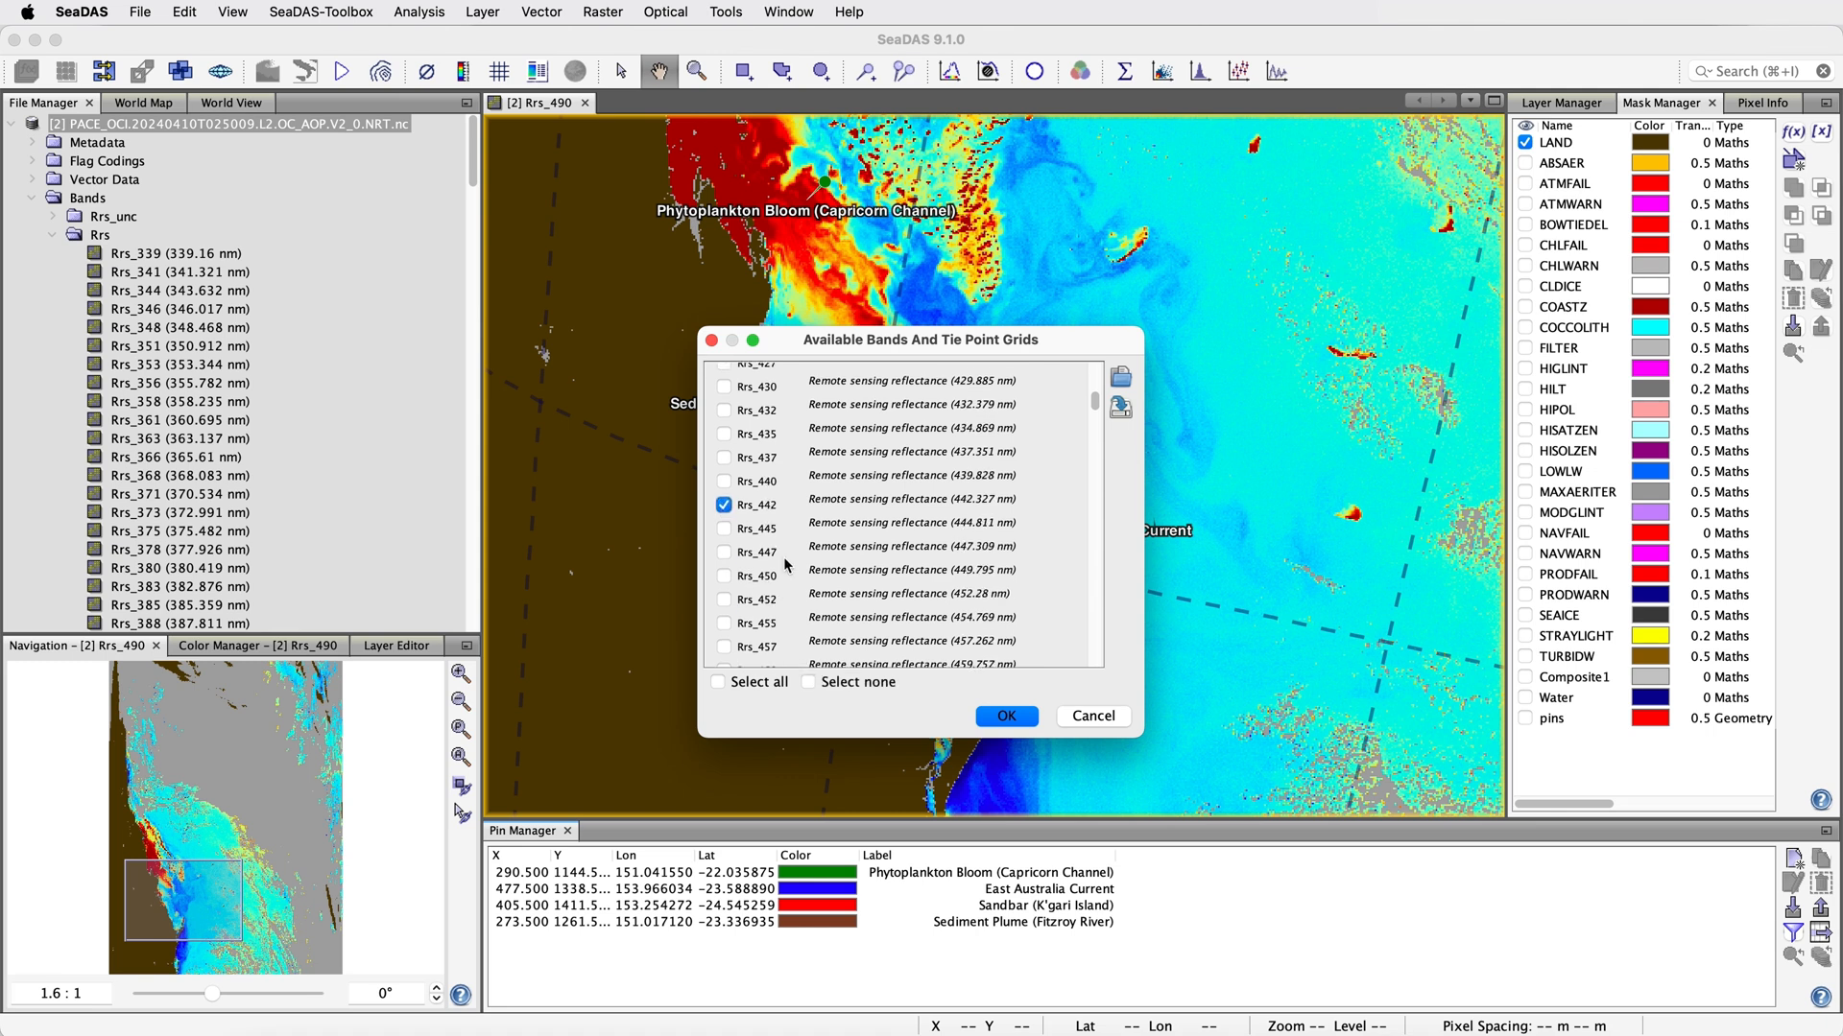
pyautogui.click(727, 566)
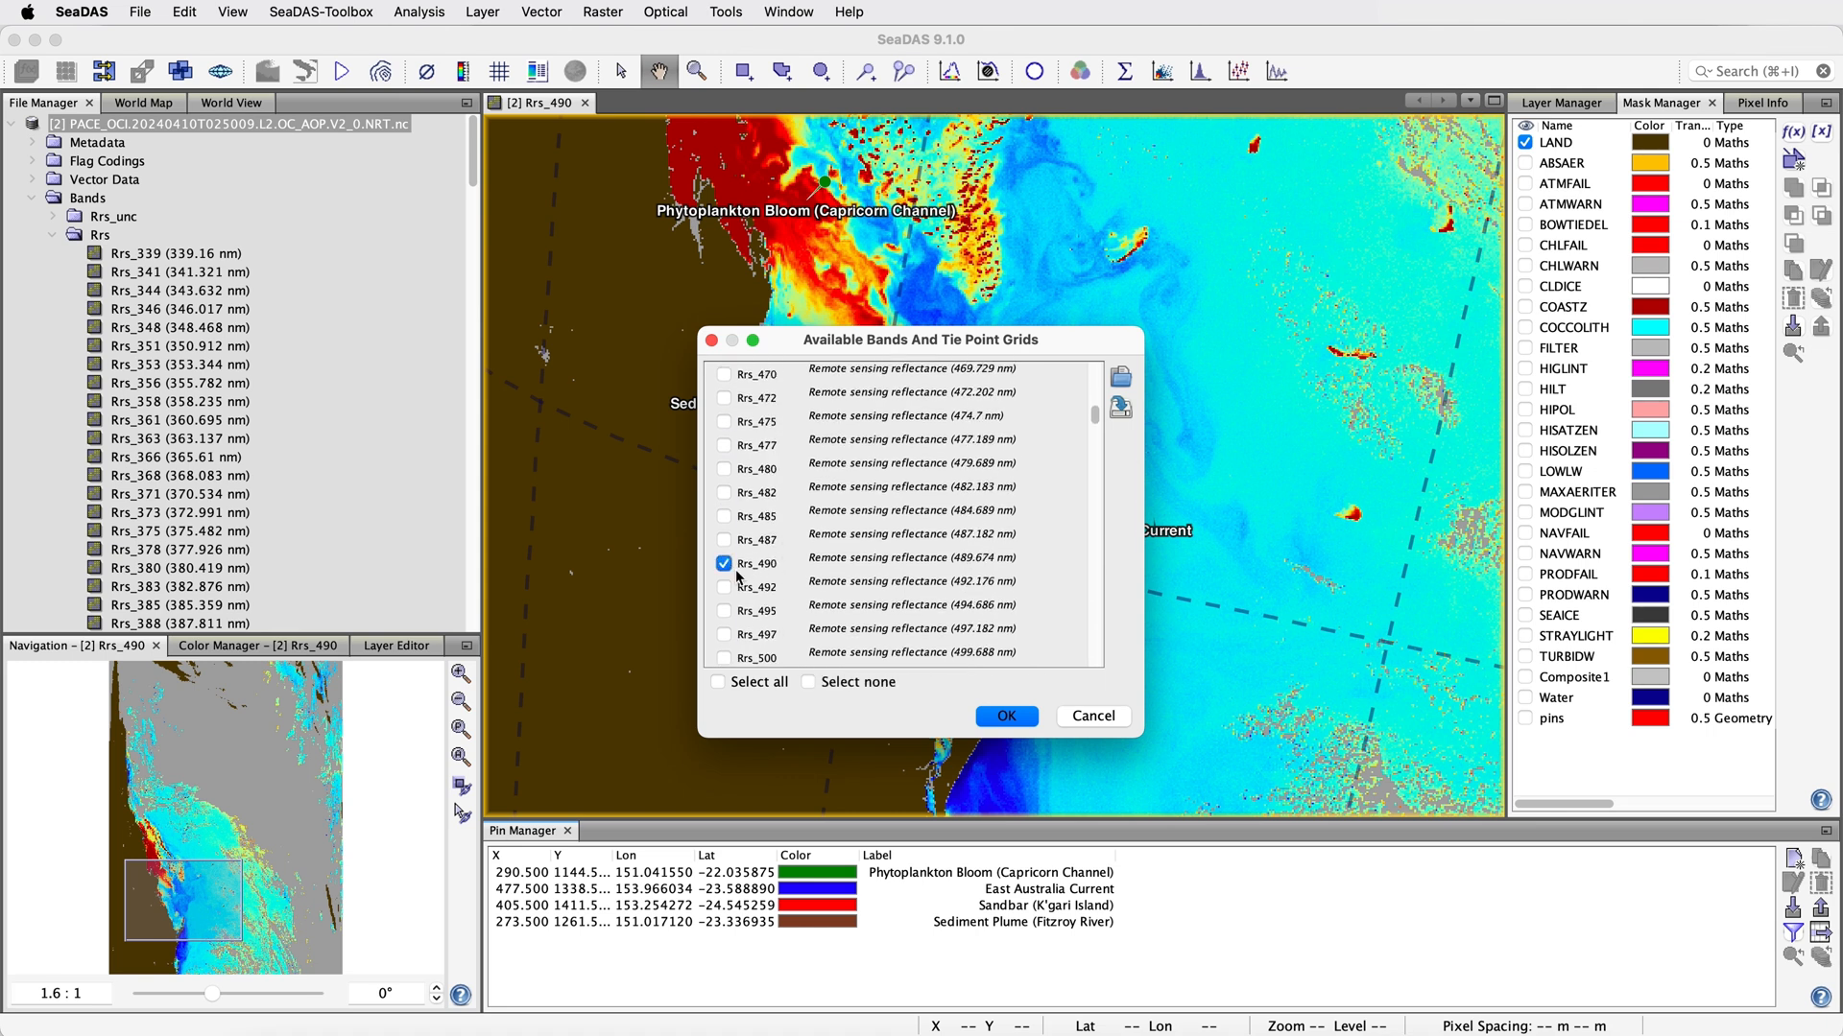
pyautogui.click(1014, 718)
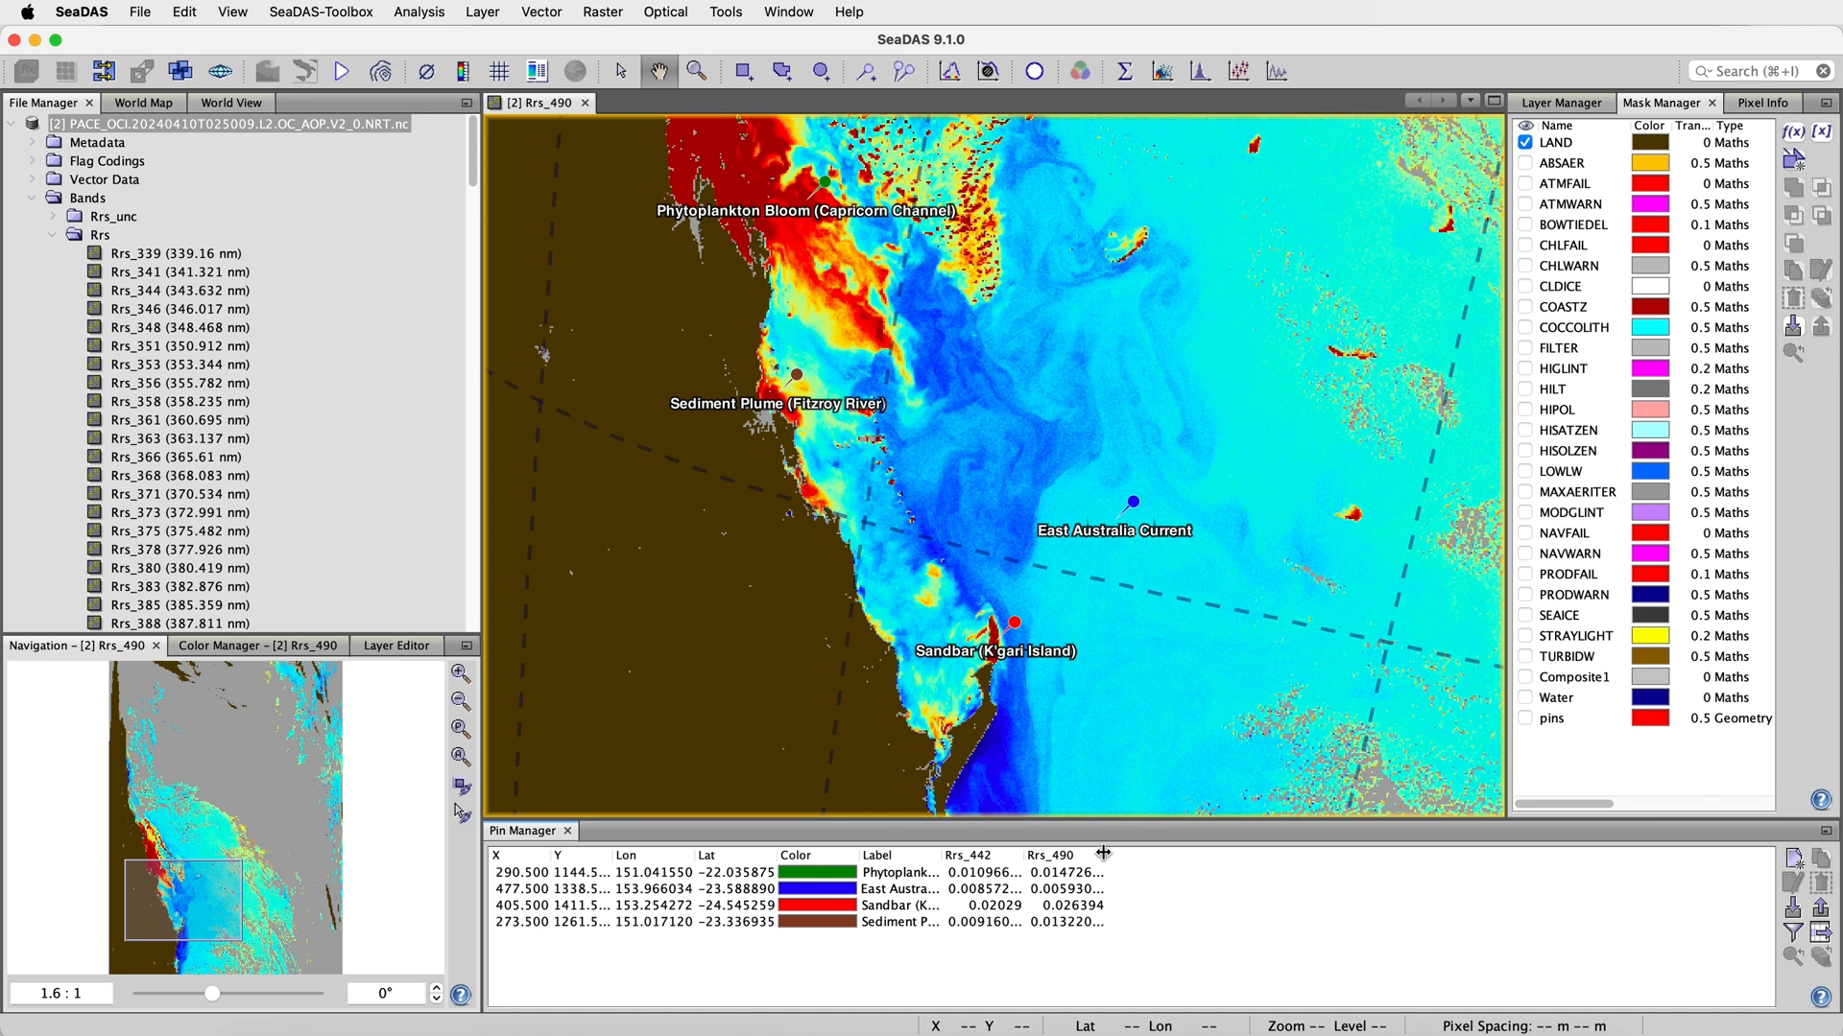
pyautogui.moveTo(1105, 854)
pyautogui.mouseDown()
pyautogui.moveTo(1138, 855)
pyautogui.moveTo(1045, 854)
pyautogui.moveTo(1135, 861)
pyautogui.moveTo(1116, 861)
pyautogui.mouseUp()
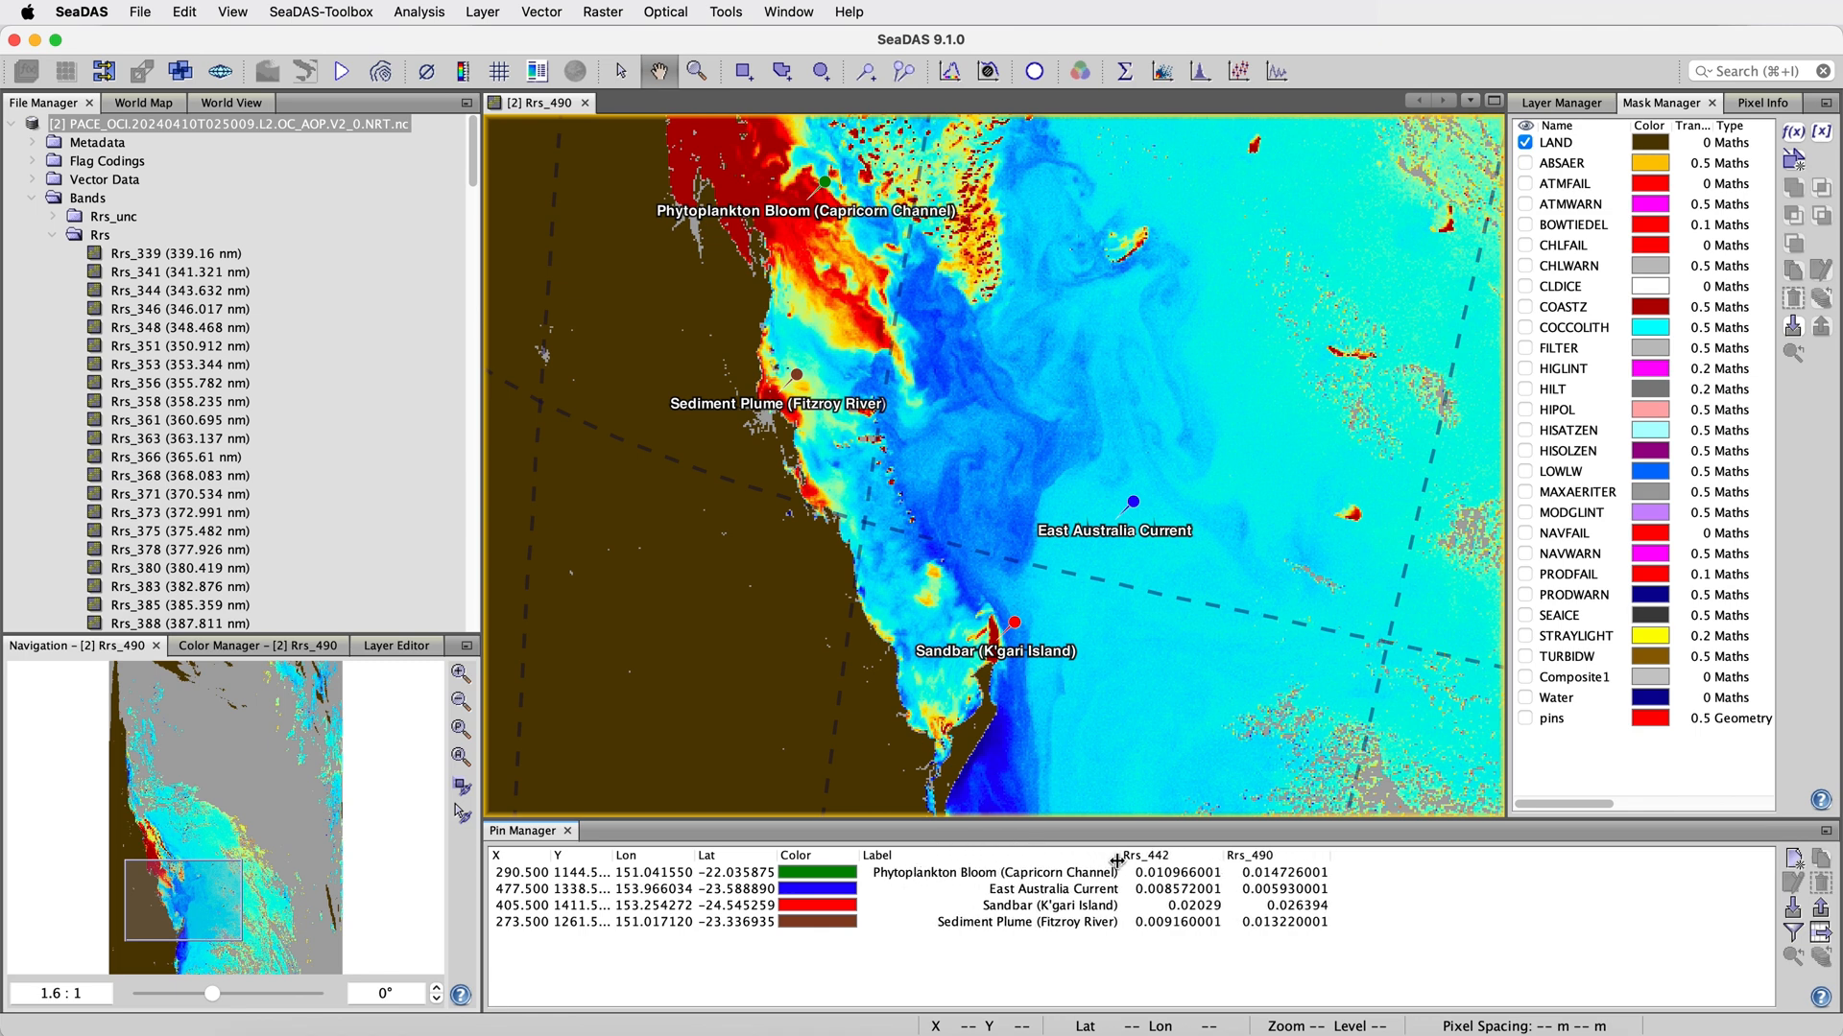